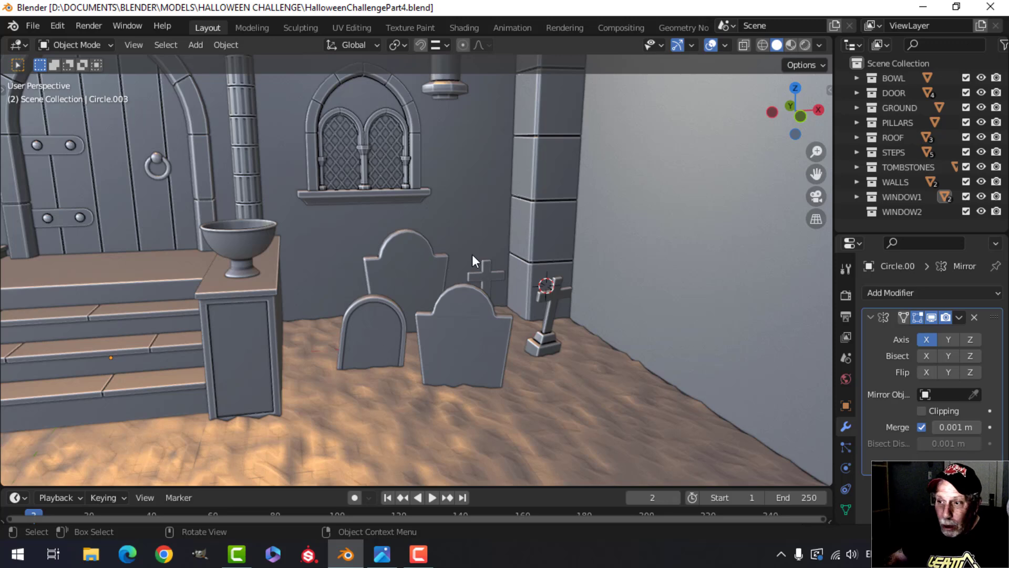
Step: Snap the 3D cursor to the centre of the hanging lantern's cylindrical body using its ring of side faces
middle_drag(374, 338, 397, 334)
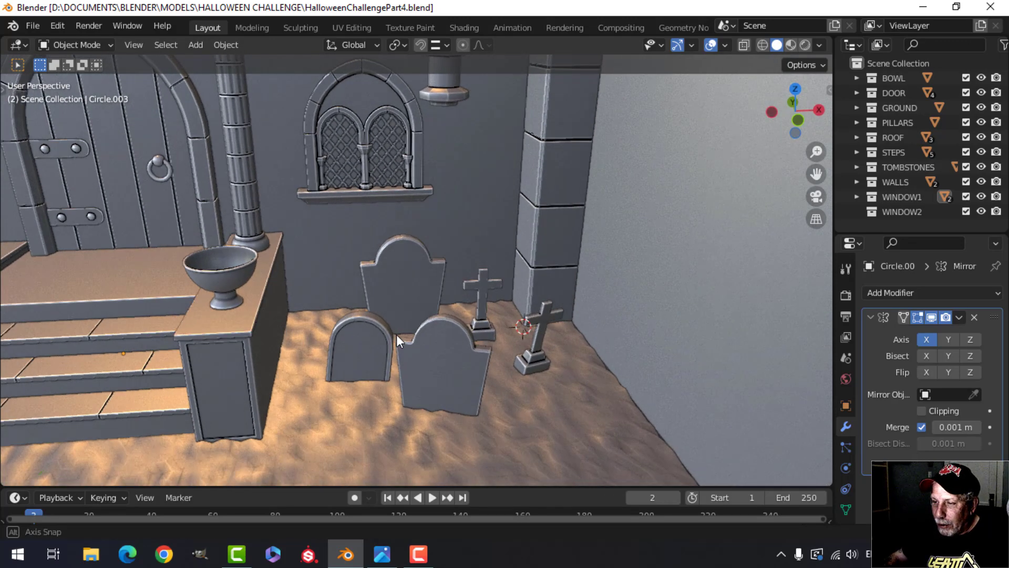
shift+middle_drag(478, 253, 470, 391)
scroll(480, 317, up, 1)
middle_drag(470, 368, 469, 349)
shift+middle_drag(472, 316, 477, 346)
scroll(475, 342, up, 1)
click(448, 266)
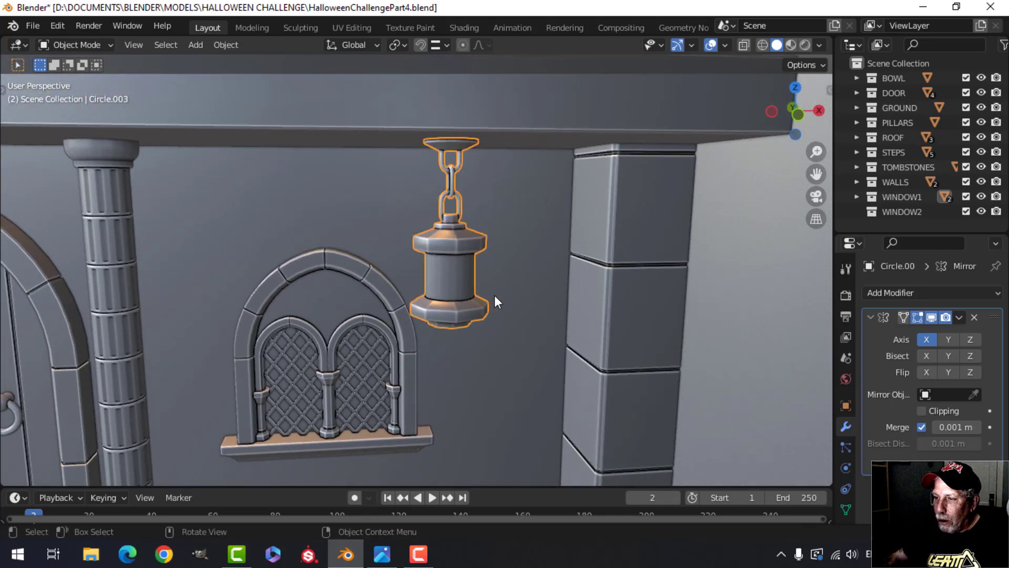
key(Tab)
shift+middle_drag(495, 297, 481, 293)
key(alt+a)
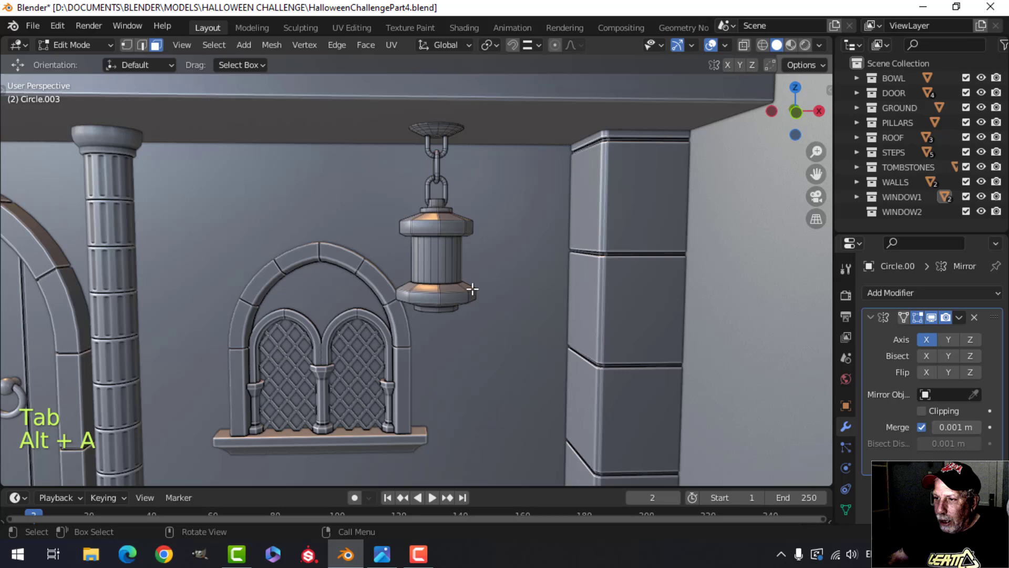
alt+shift+click(436, 258)
key(shift+s)
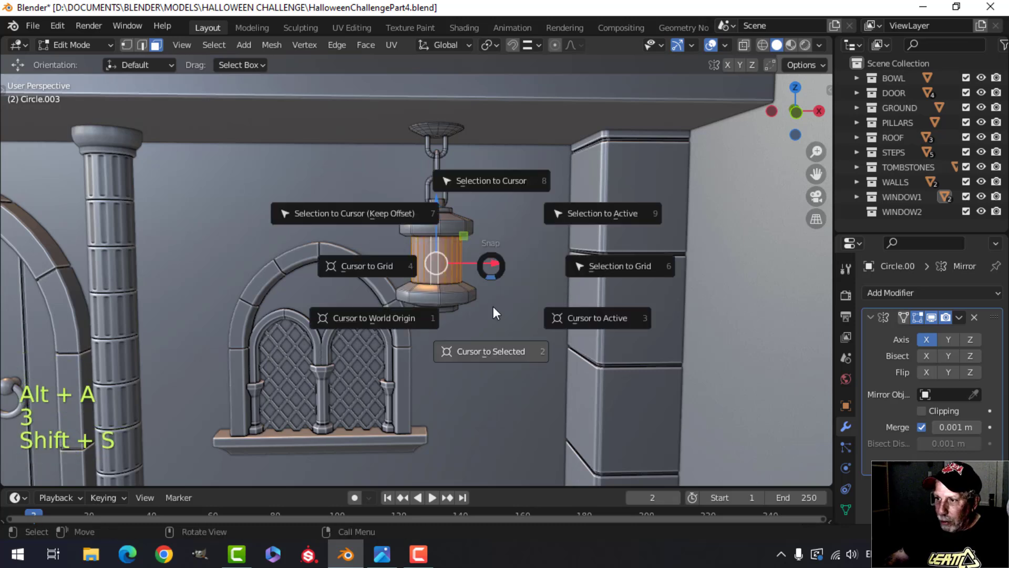
click(494, 352)
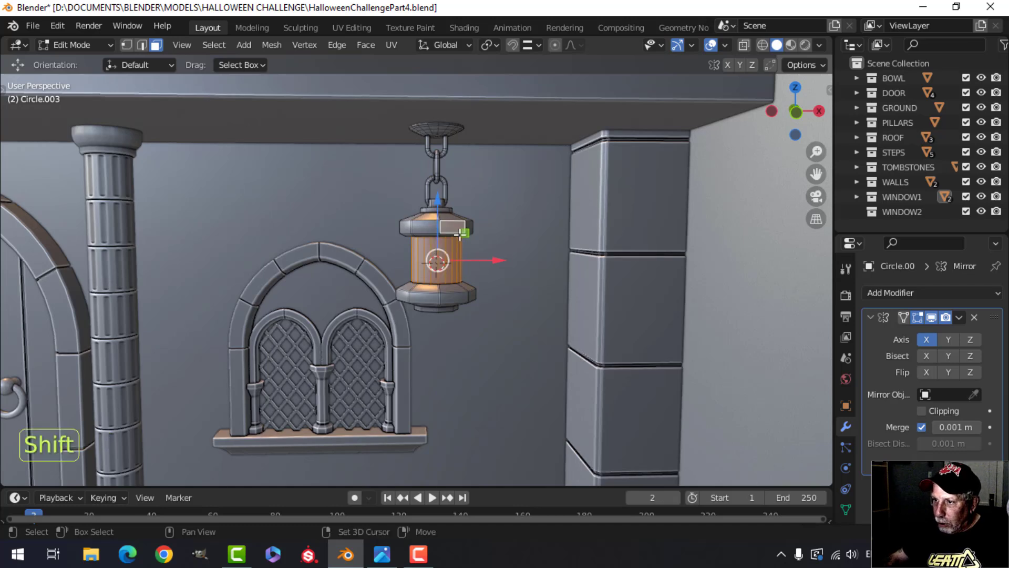
Step: Delete the entire round lantern body, keeping the chain and the ceiling mount
key(ctrl+l)
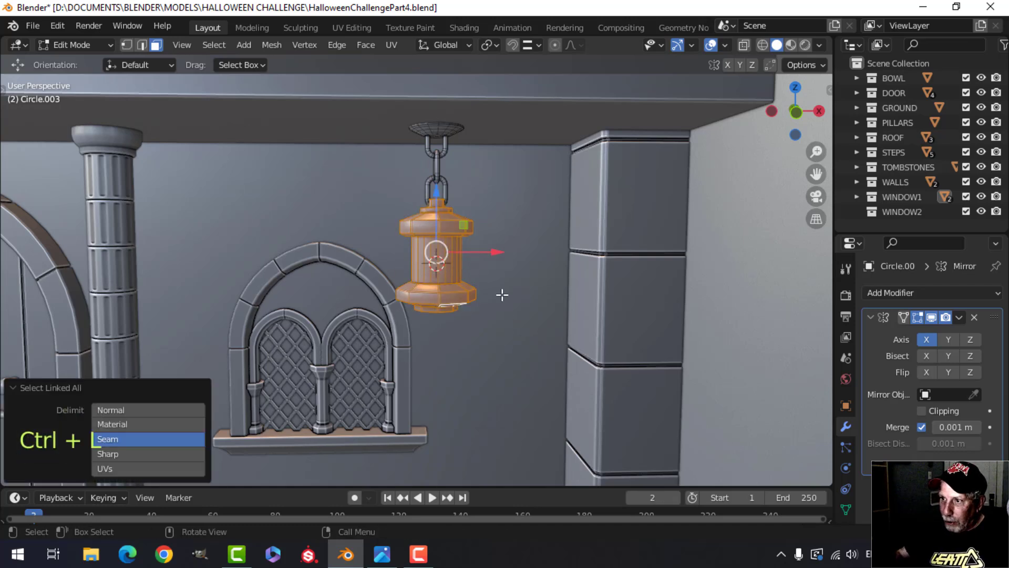
key(x)
click(503, 295)
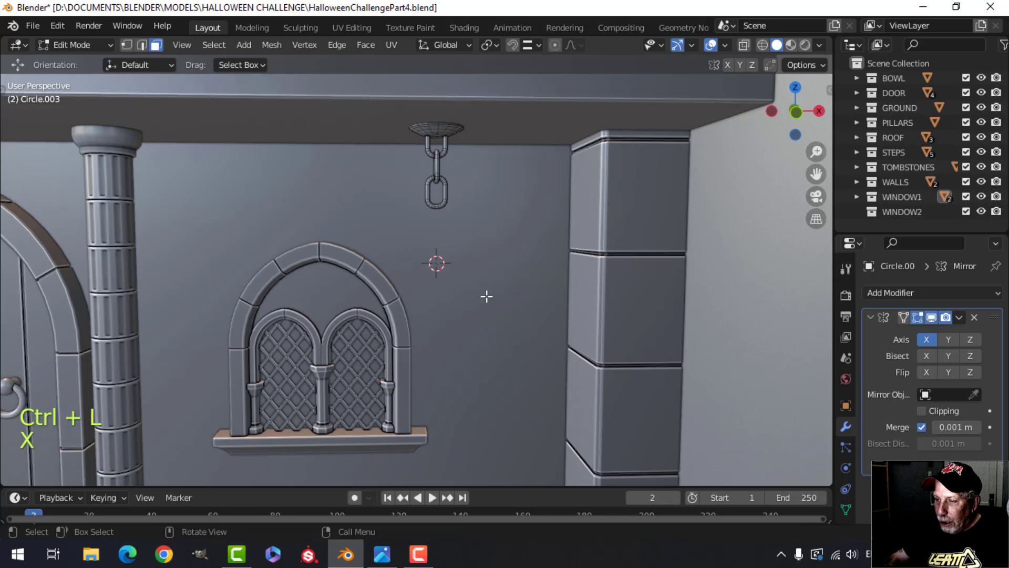
key(Tab)
Step: Add a plane at the 3D cursor below the chain and scale its mesh up by about 1.41
shift+middle_drag(479, 279, 478, 264)
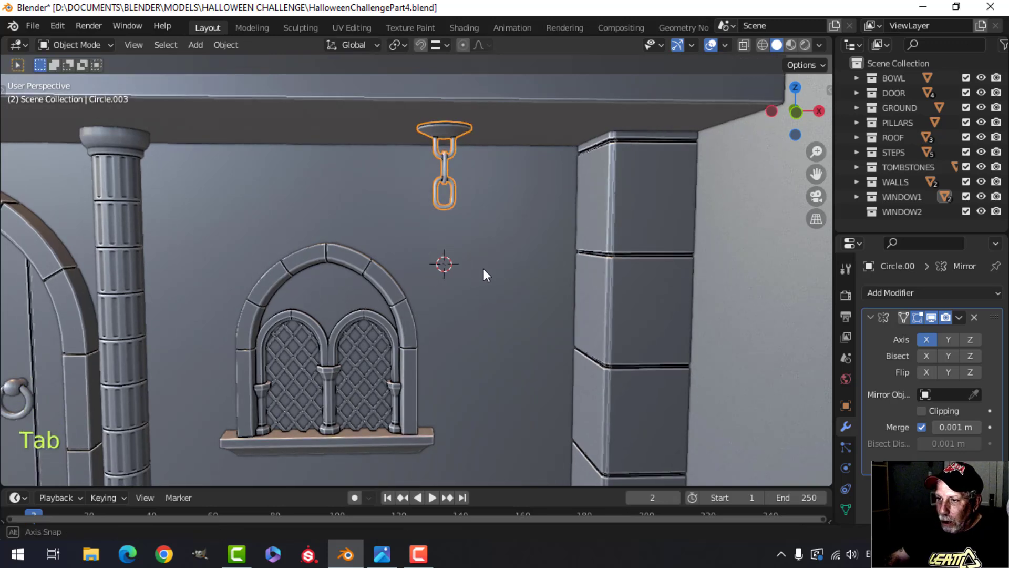
key(shift+a)
mouse_move(431, 225)
click(531, 222)
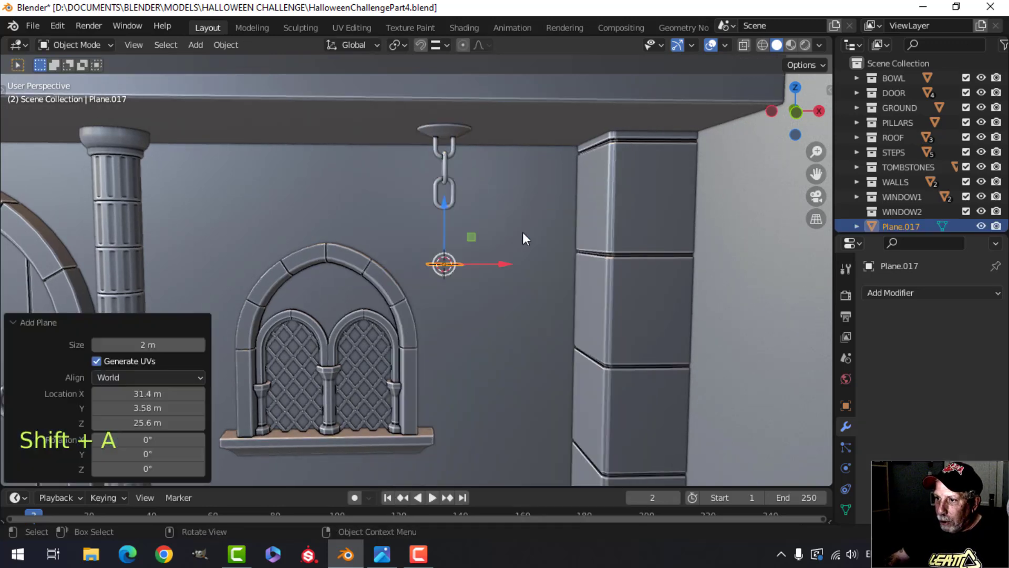
middle_drag(523, 232, 510, 255)
scroll(508, 263, up, 3)
key(Tab)
key(s)
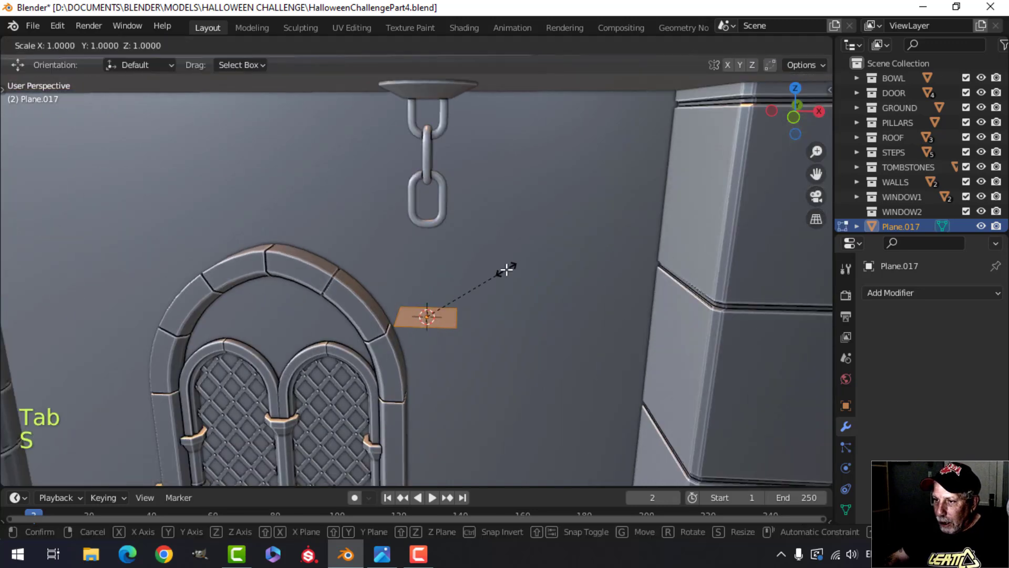
click(534, 268)
scroll(499, 283, down, 3)
shift+middle_drag(473, 298, 450, 239)
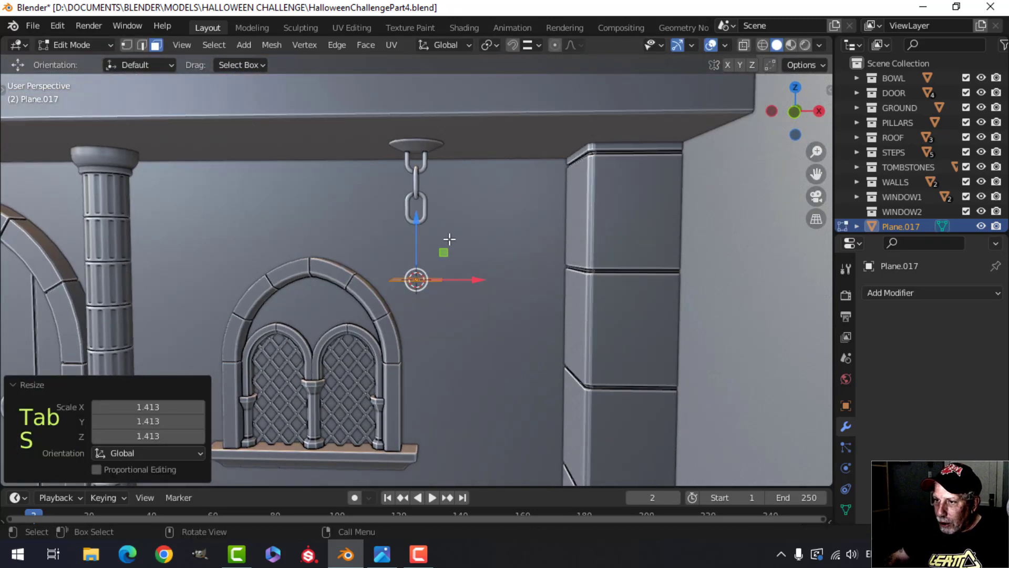
Step: Raise the plane vertically to sit closer beneath the last chain link
key(g)
key(z)
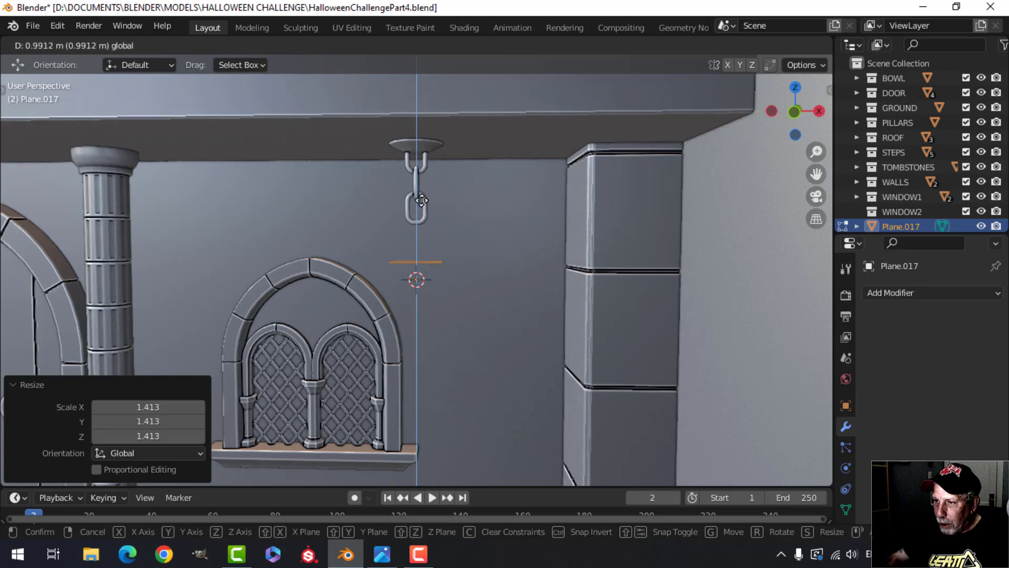
click(422, 192)
scroll(448, 236, up, 3)
shift+middle_drag(455, 240, 486, 269)
middle_drag(506, 268, 495, 273)
Step: Extrude the plane and raise the new face by about 0.39 m to form a thin square slab
key(e)
click(494, 273)
key(g)
key(z)
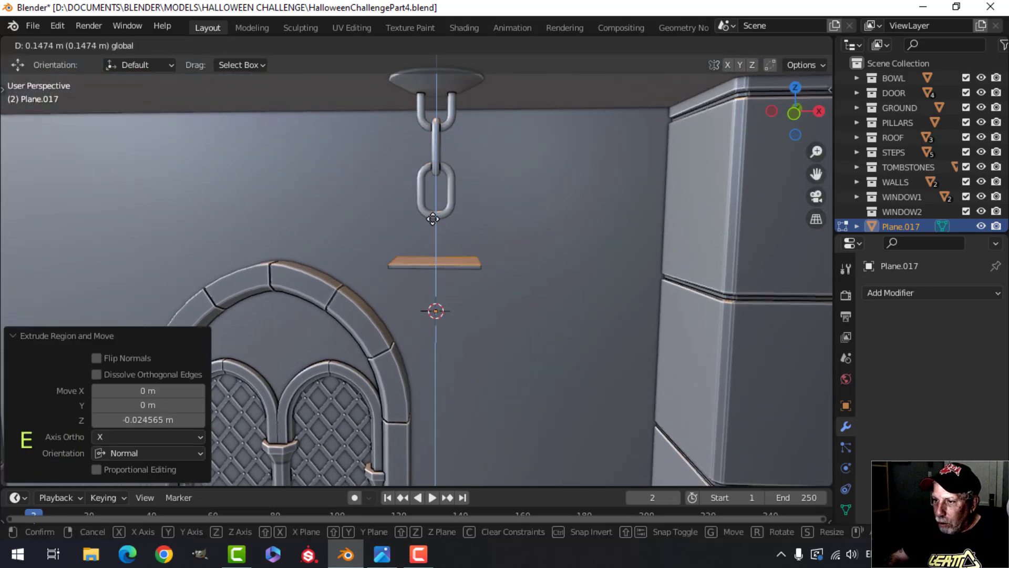
click(434, 211)
scroll(490, 257, up, 2)
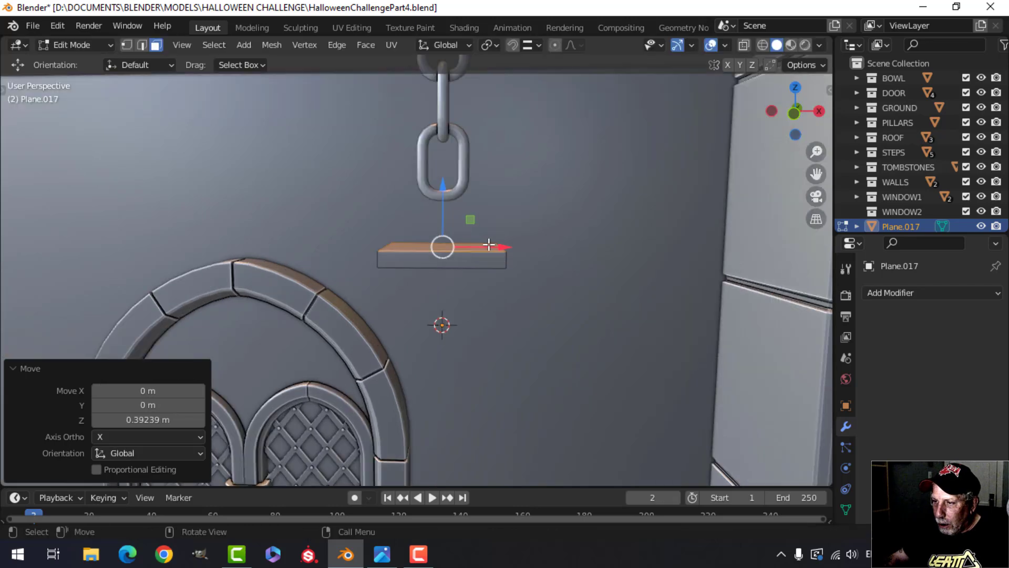
Step: Extrude the slab's top face up about 0.9 m and scale it to about 0.43 to form a tapered roof
key(e)
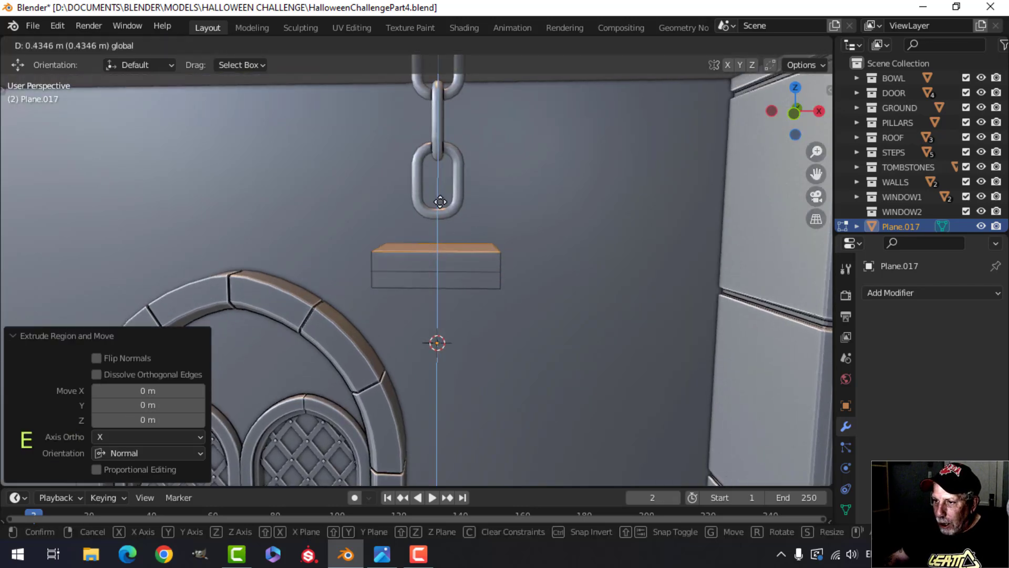
click(441, 182)
key(s)
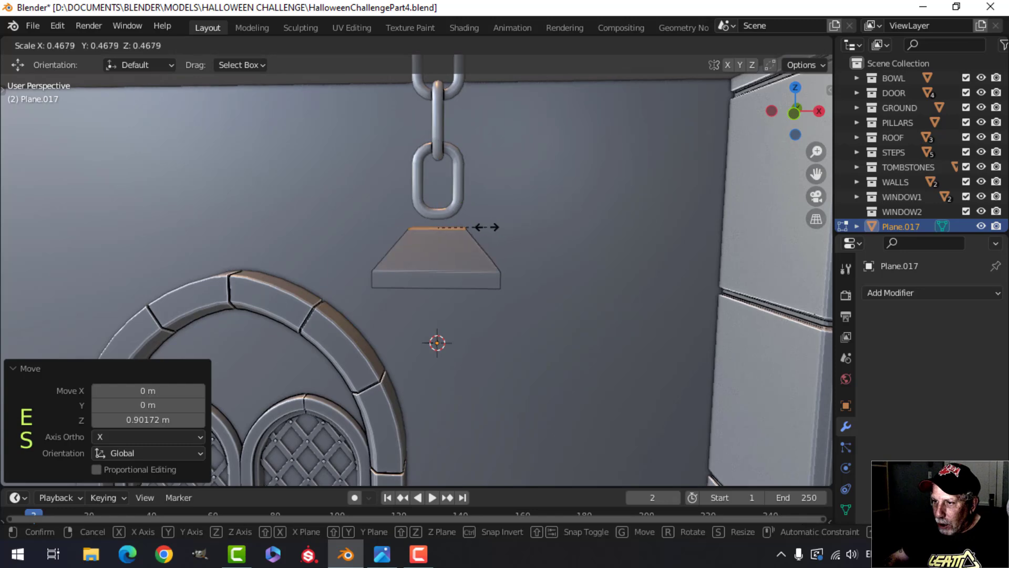
click(483, 231)
middle_drag(482, 231, 496, 252)
scroll(487, 258, up, 1)
Step: Extrude the roof's small top face up about 0.72 m as a neck that meets the chain link
key(e)
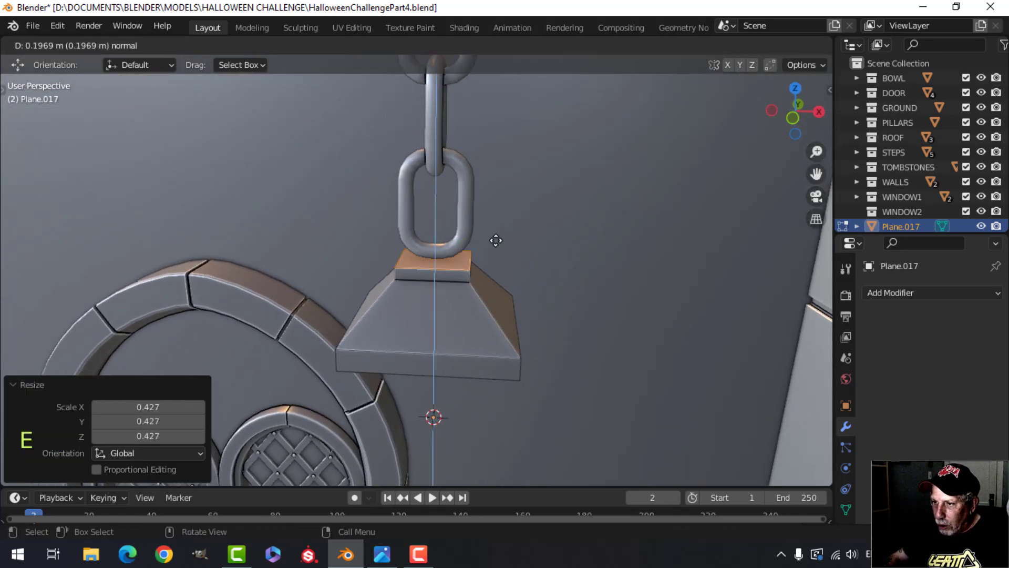
click(501, 213)
scroll(484, 248, down, 4)
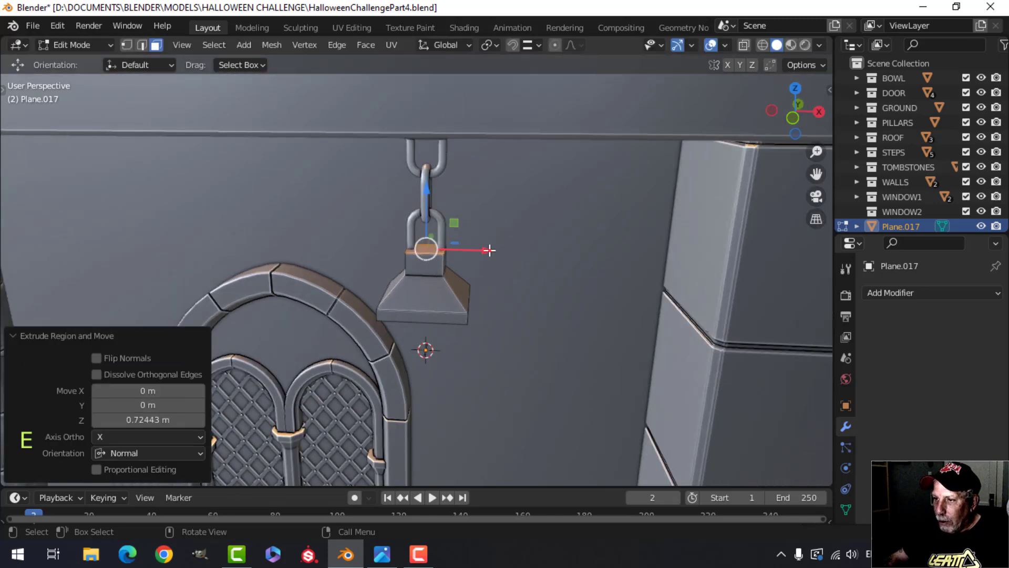
Step: Scale the whole lantern cap up by about 1.25 and return to Object Mode
key(a)
key(s)
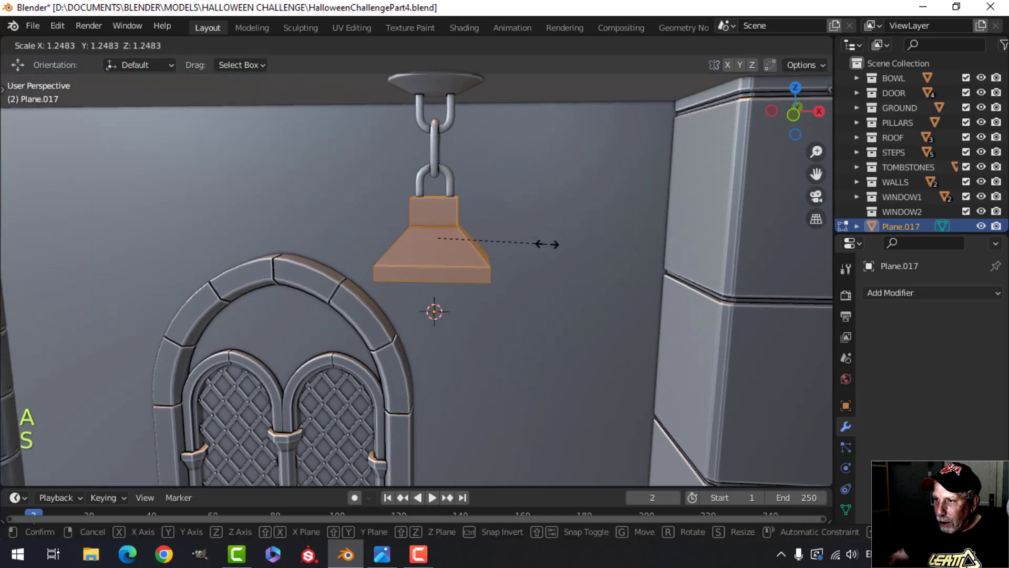
click(541, 244)
scroll(513, 234, down, 5)
key(Tab)
key(alt+a)
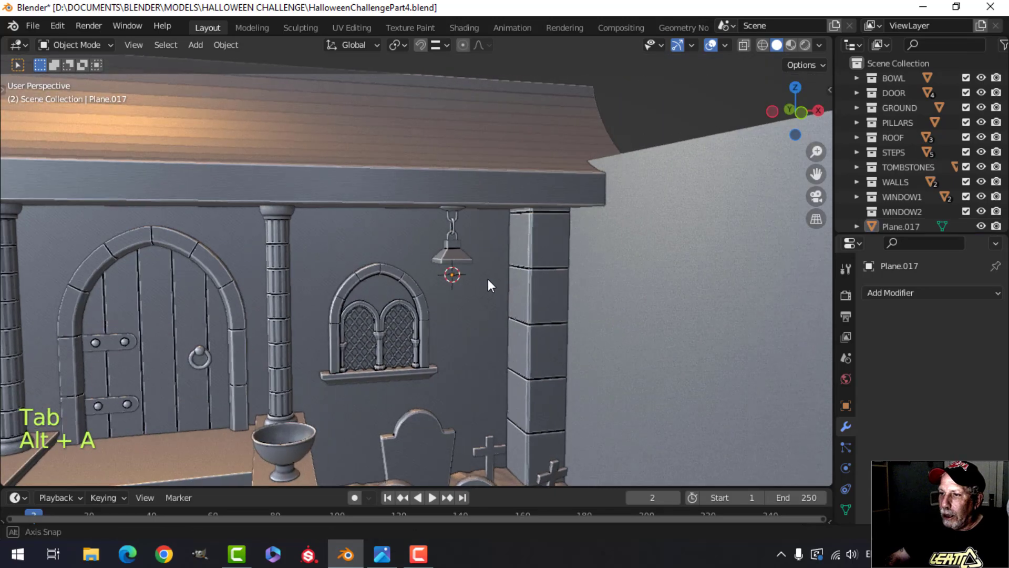
Step: Duplicate the cap's slab and sloped roof without the neck, and move the copy about 5.2 m straight down
middle_drag(487, 279, 465, 296)
scroll(462, 272, up, 3)
scroll(456, 282, up, 3)
mouse_move(466, 296)
shift+middle_down()
mouse_move(465, 312)
mouse_move(479, 310)
shift+middle_up()
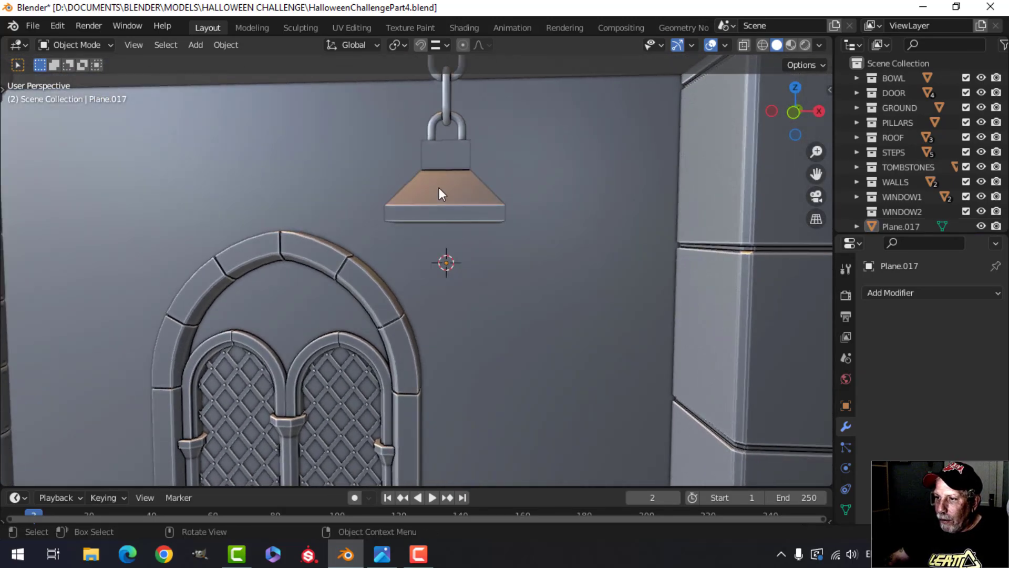
click(461, 227)
key(Tab)
middle_drag(462, 227, 494, 220)
key(alt+a)
click(446, 190)
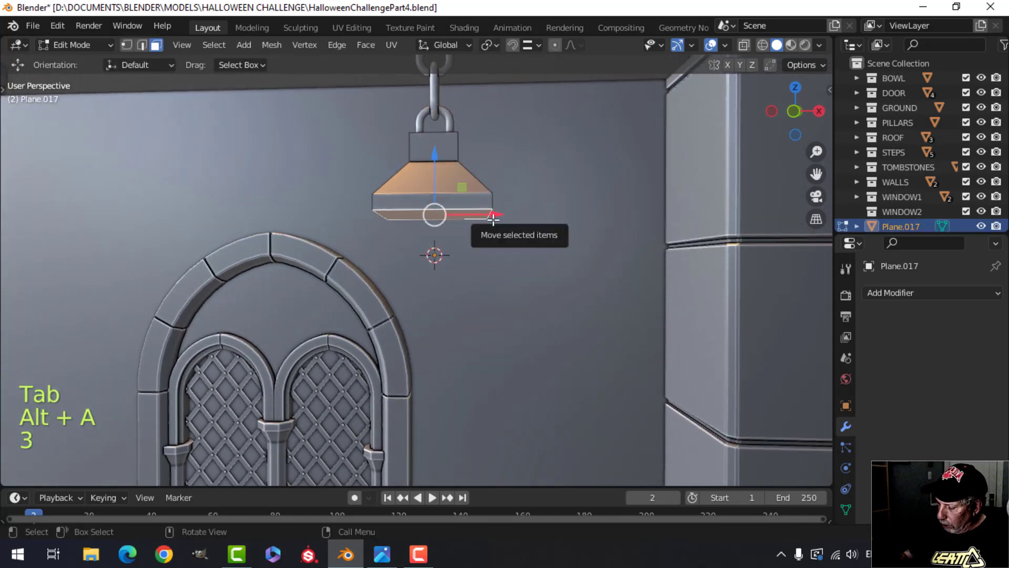
key(ctrl+KP_Add)
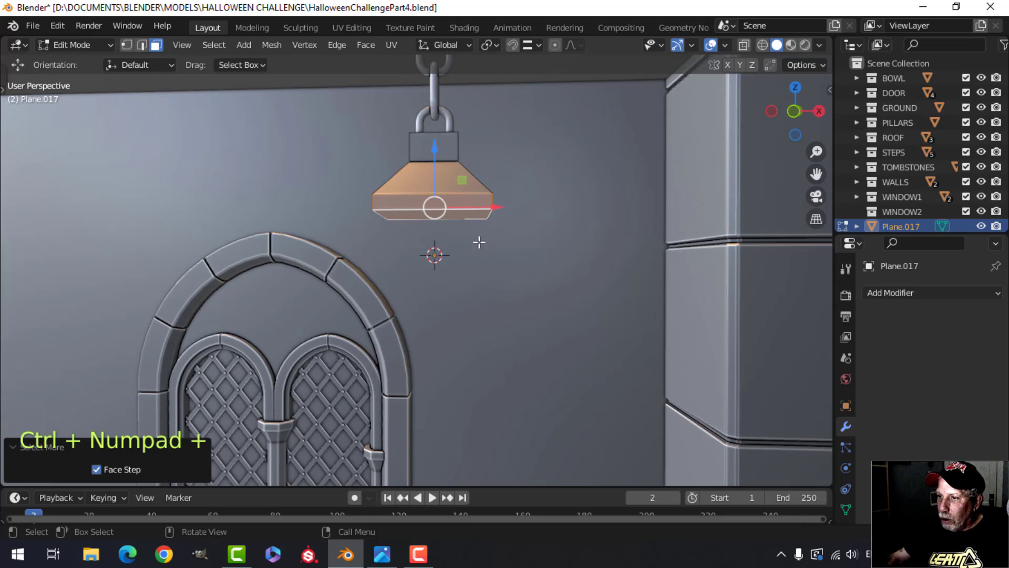
middle_drag(479, 241, 460, 273)
key(ctrl+KP_Add)
scroll(491, 283, down, 3)
key(shift+d)
right_click(457, 272)
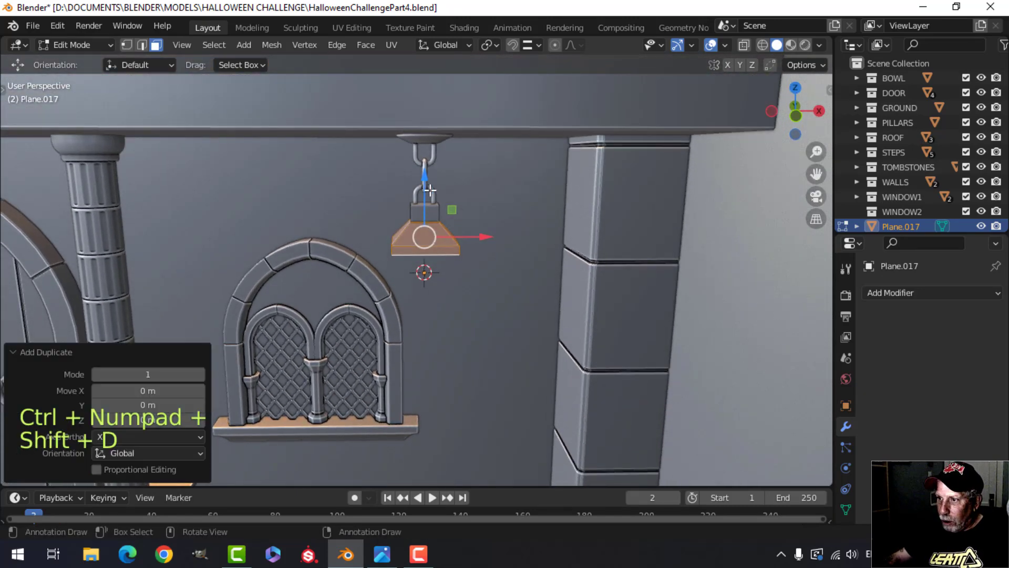
drag(430, 190, 446, 282)
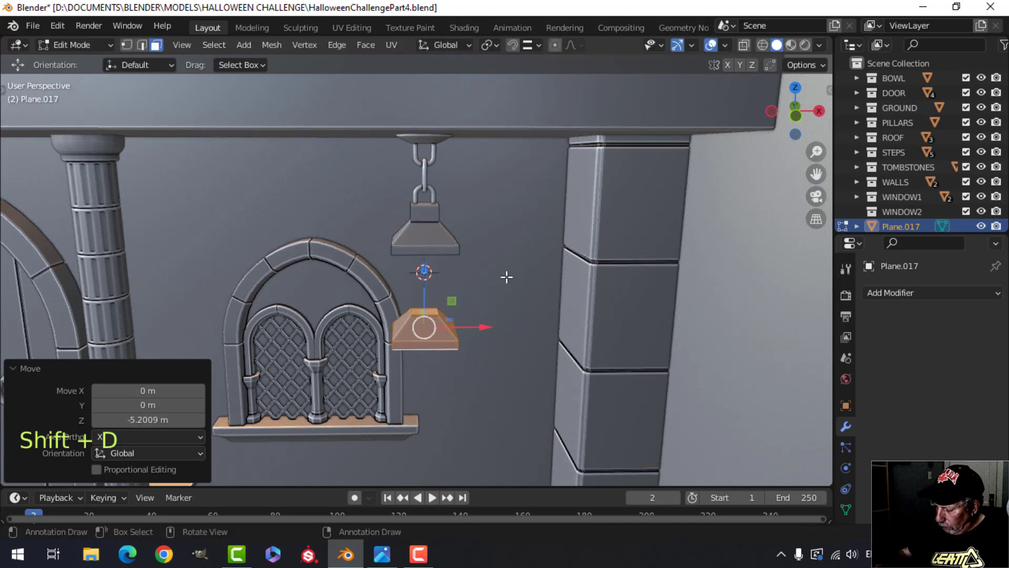
Step: Fill the open top of the duplicated base and lower its upper edge loop by about 0.86 m
key(KP_1)
scroll(500, 273, up, 3)
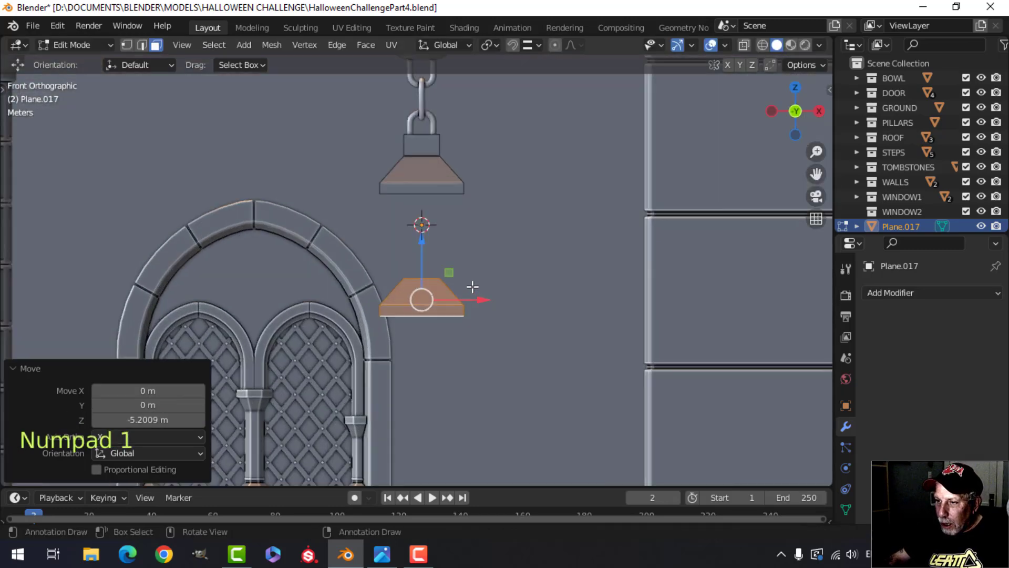
middle_drag(446, 285, 424, 343)
key(alt+a)
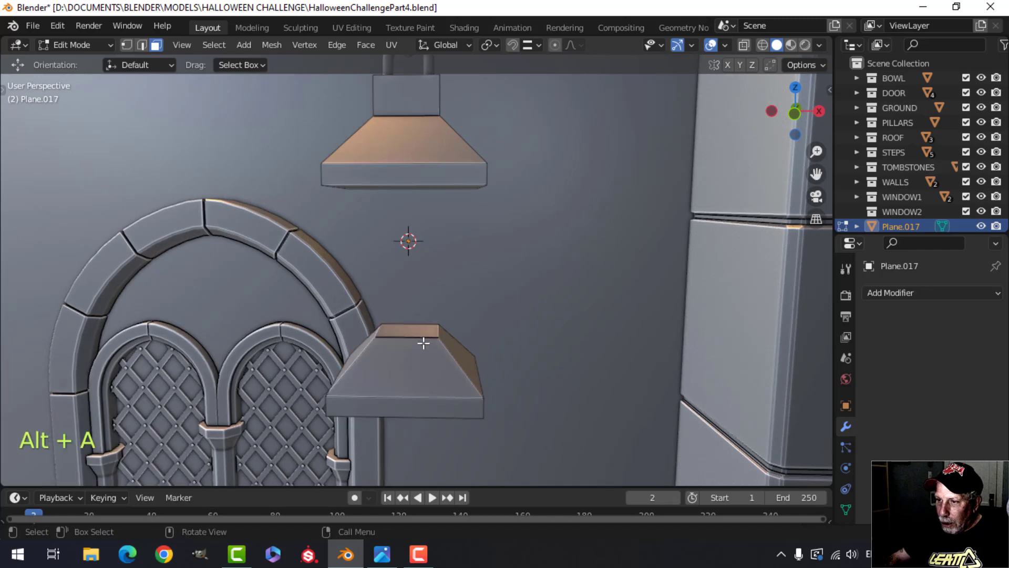
alt+click(416, 335)
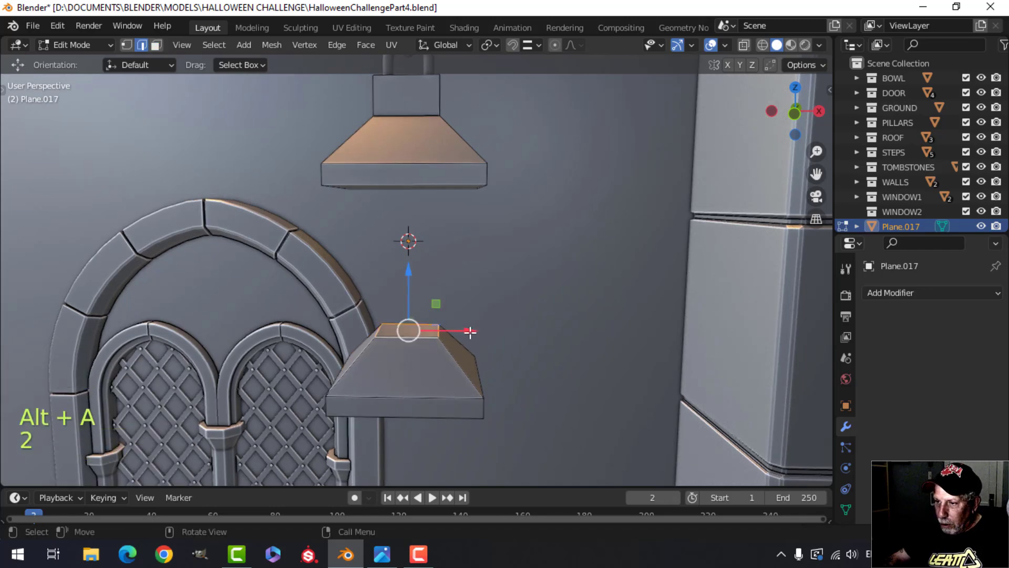
middle_drag(469, 332, 463, 330)
key(g)
key(z)
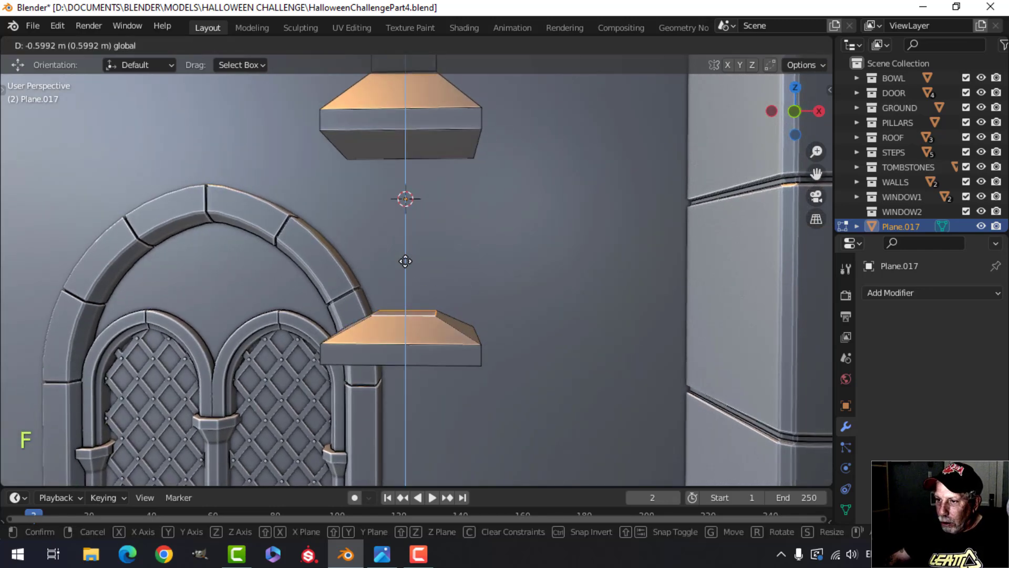
click(407, 270)
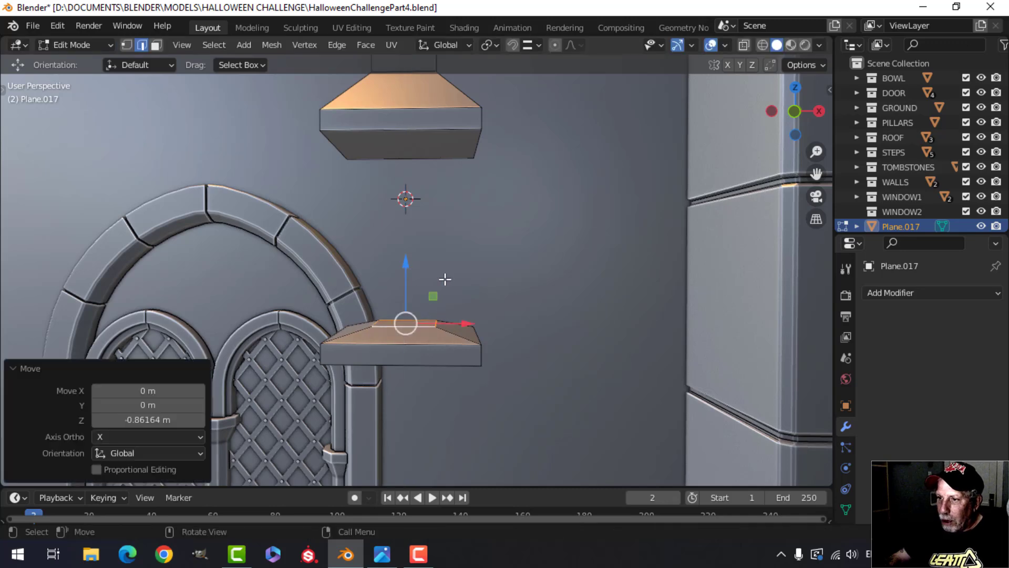
Step: Scale the complete lower base piece to about 0.958
scroll(444, 279, down, 4)
key(ctrl+l)
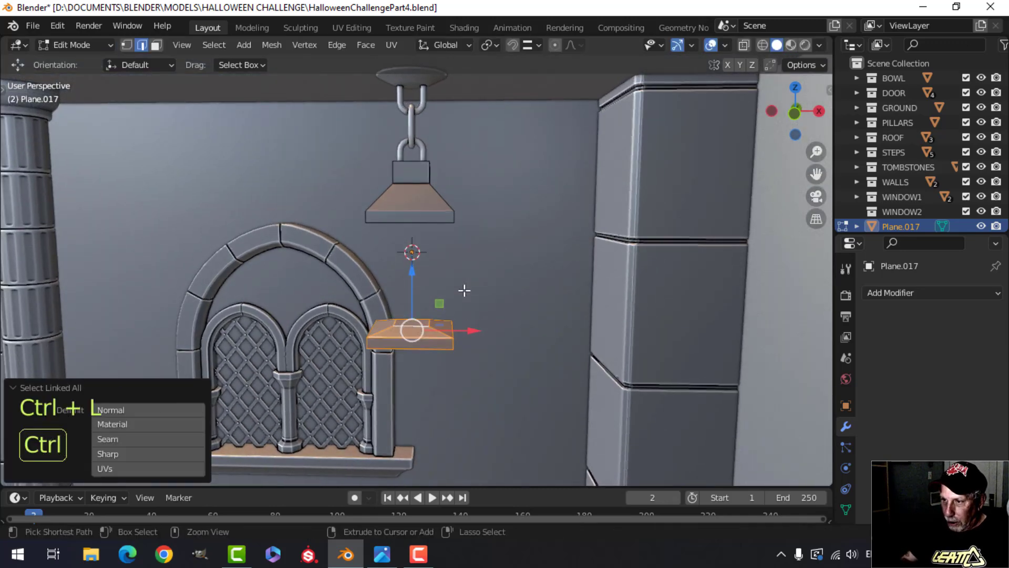
key(s)
click(516, 299)
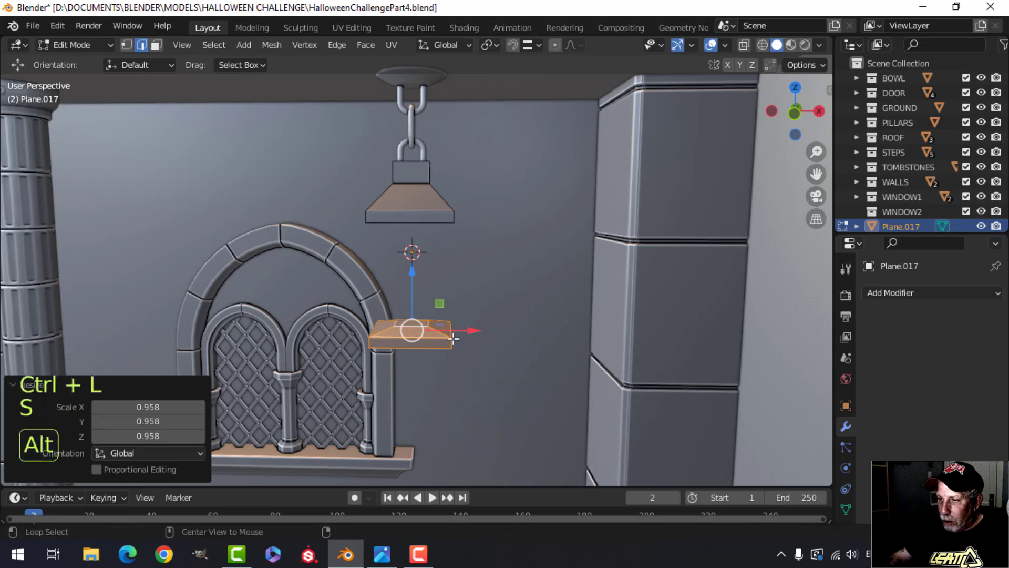
Step: Leave Edit Mode and check the proportions of the lantern's cap and base from below and above
key(alt+a)
middle_drag(450, 339, 450, 306)
scroll(451, 356, up, 2)
scroll(449, 331, down, 3)
middle_drag(451, 349, 461, 286)
scroll(461, 286, up, 1)
key(Tab)
middle_drag(471, 244, 478, 292)
key(alt+a)
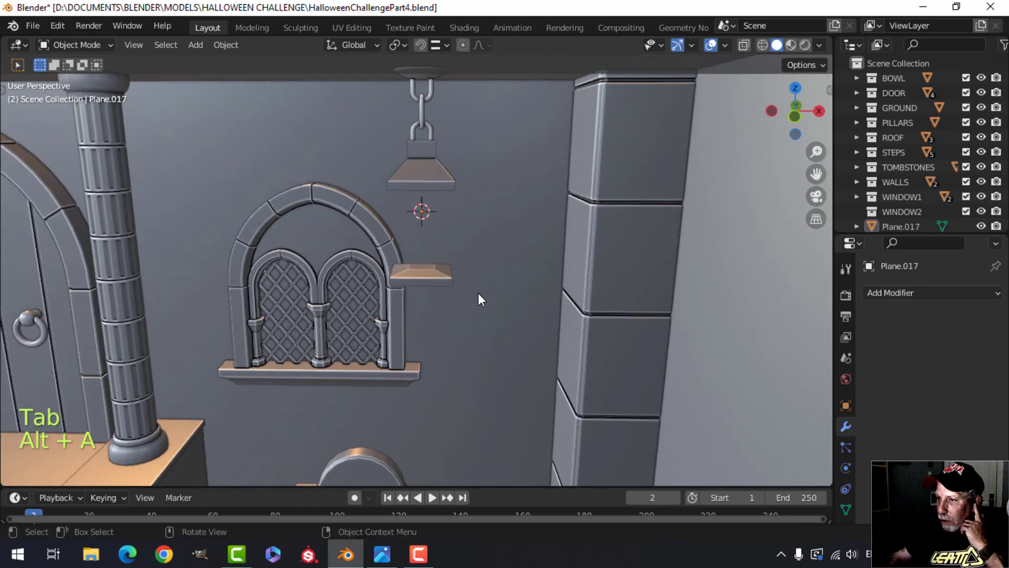
Step: Enlarge the lantern's whole base piece slightly and raise it closer to the cap
key(Tab)
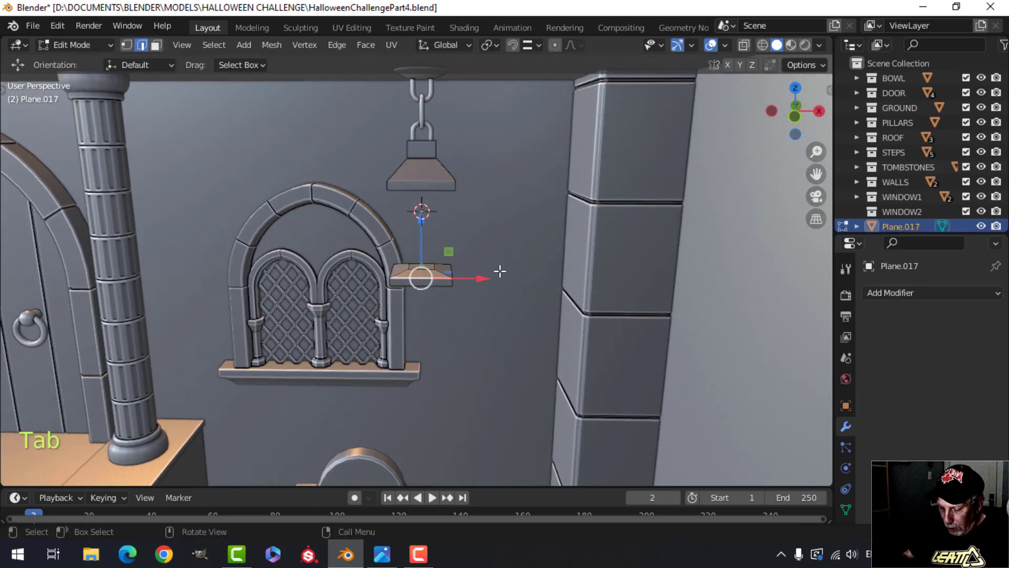
key(ctrl+l)
key(KP_1)
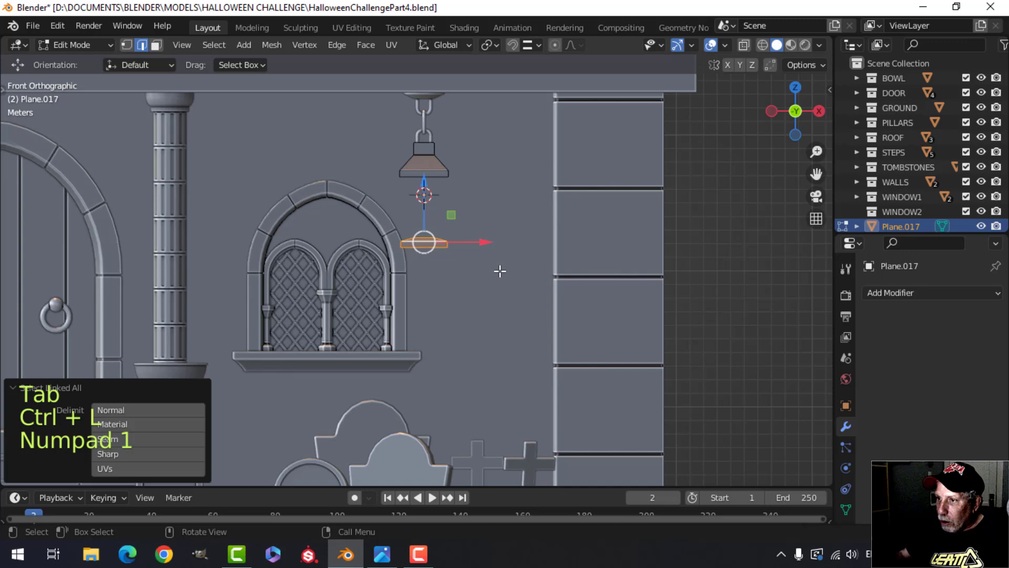
key(s)
click(469, 232)
drag(424, 195, 425, 183)
key(Tab)
Step: Isolate the lantern's cap and base in local view and start editing the mesh with nothing selected
middle_drag(426, 184, 462, 214)
key(slash)
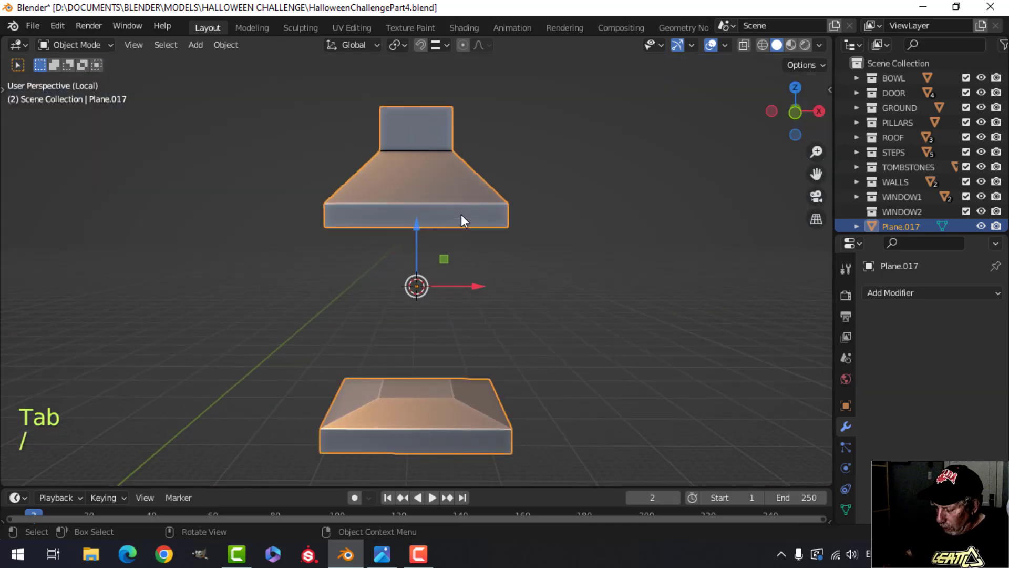
key(KP_1)
middle_drag(461, 211, 433, 228)
key(Tab)
key(alt+a)
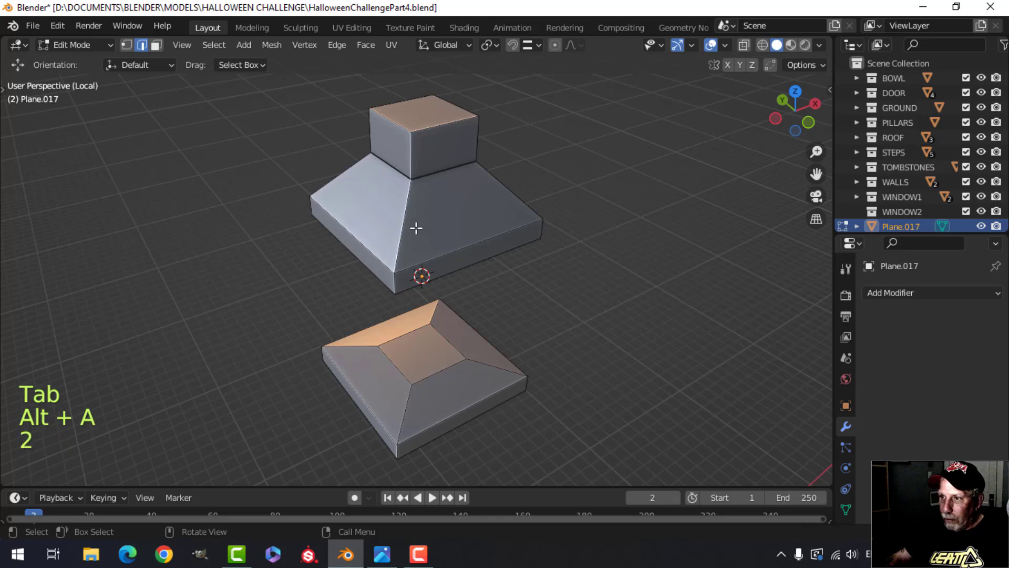
Step: Scale the base's top face to 1.846 and lower it slightly
alt+shift+click(407, 217)
middle_drag(487, 208, 426, 299)
click(432, 255)
middle_drag(444, 226, 481, 289)
key(s)
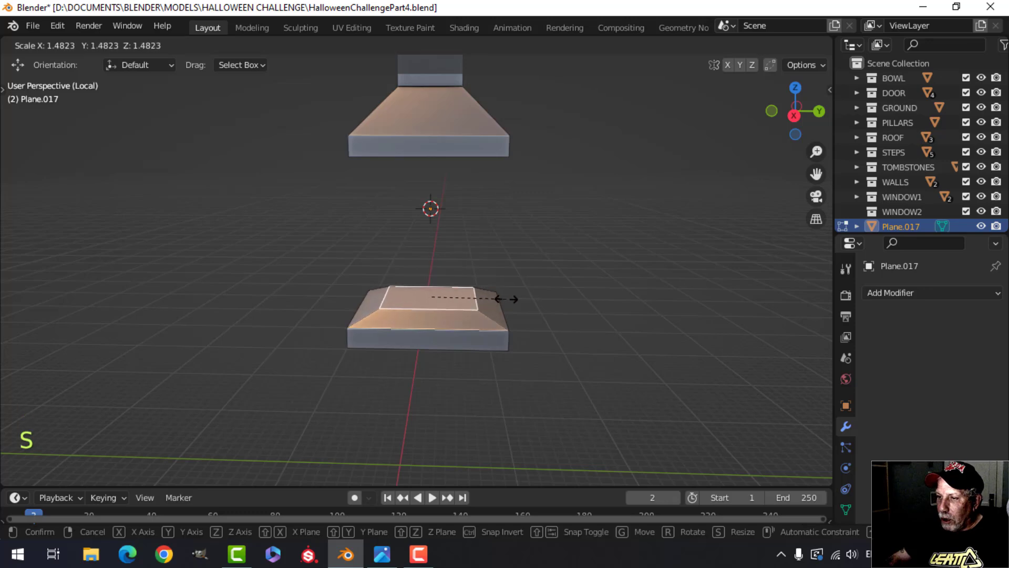
click(524, 302)
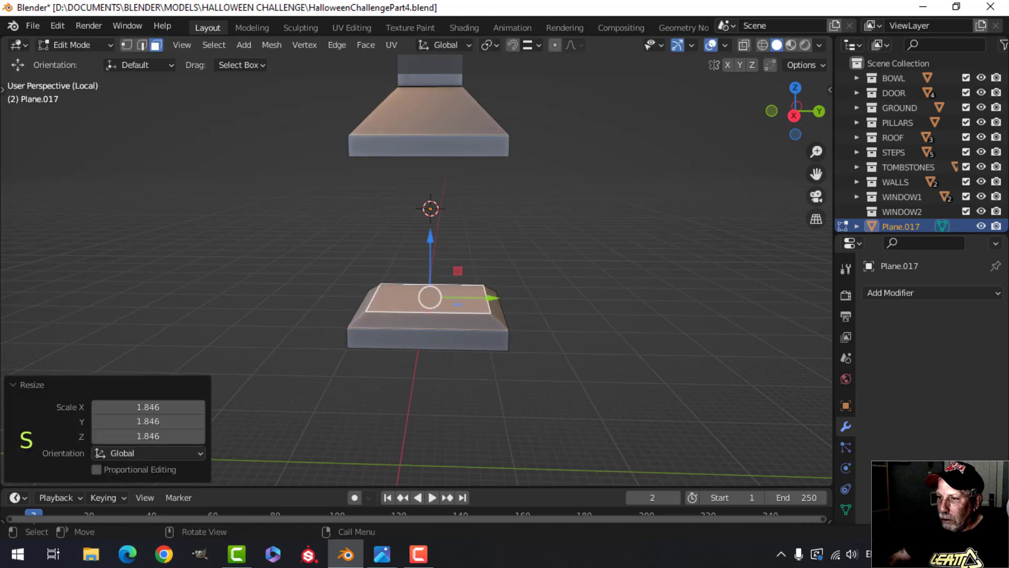
drag(430, 233, 431, 238)
key(alt+a)
Step: Bevel the four upright and sloping corner edges of both the cap and the base with two segments
middle_drag(402, 242, 432, 248)
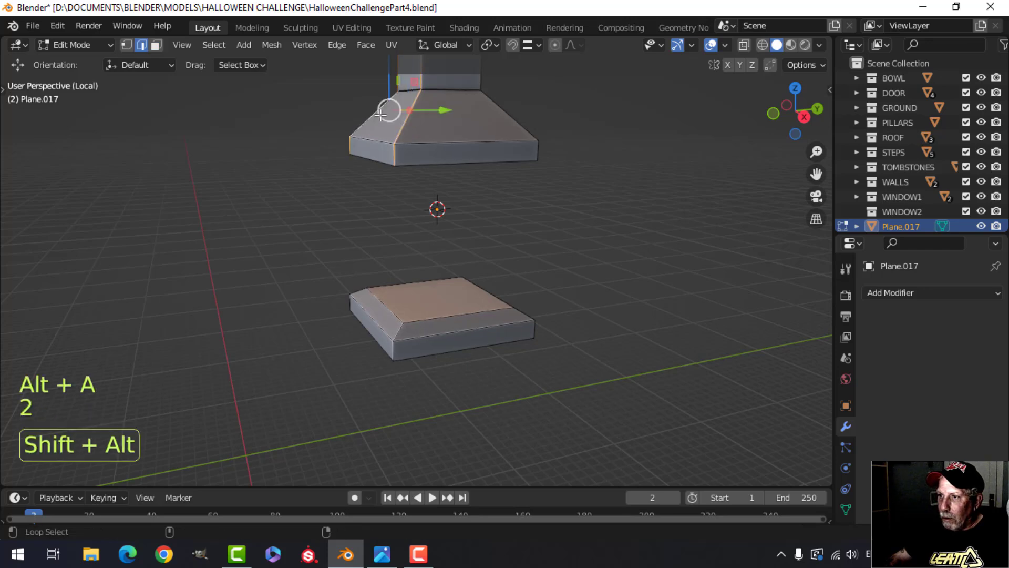
middle_drag(510, 193, 440, 212)
alt+shift+click(456, 172)
middle_drag(498, 142, 464, 145)
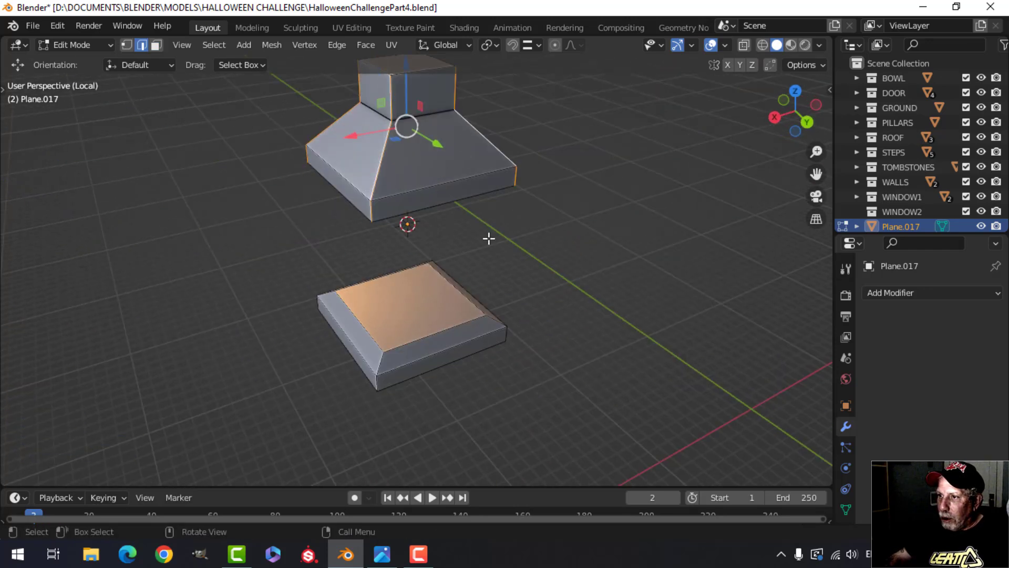
middle_drag(489, 238, 407, 353)
key(ctrl+z)
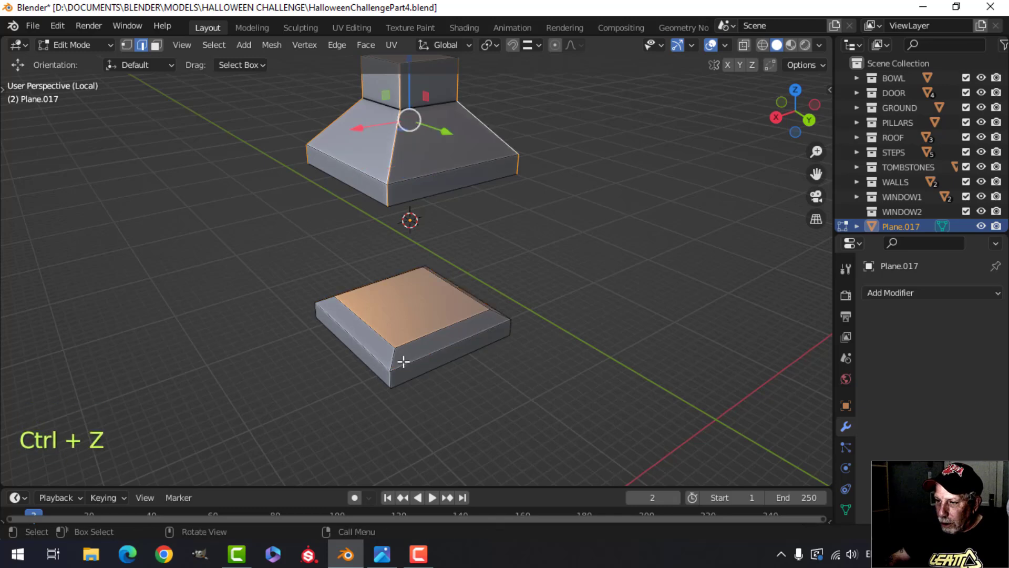
middle_drag(505, 349, 433, 339)
middle_drag(517, 327, 494, 318)
key(ctrl+b)
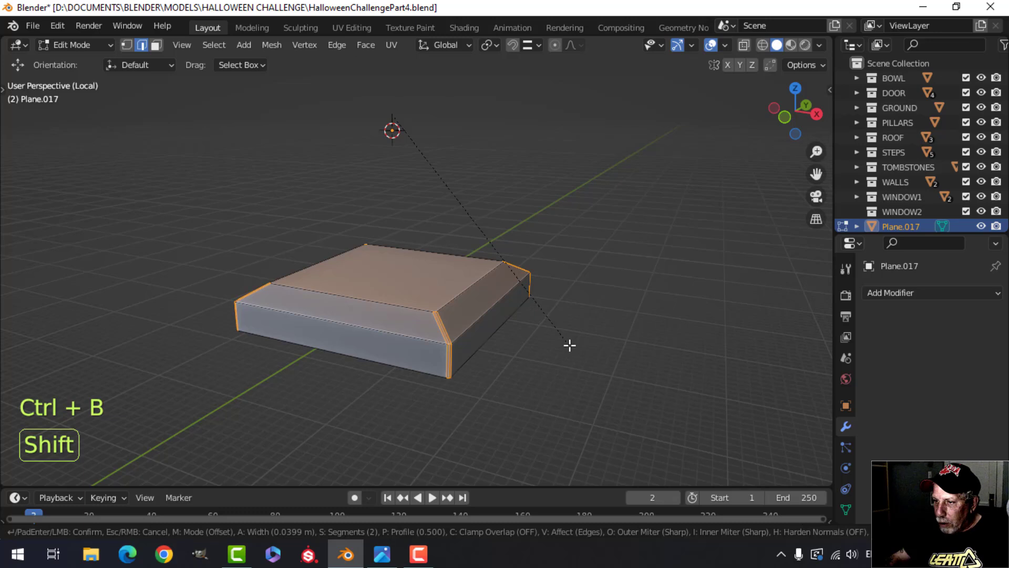
click(574, 349)
key(alt+a)
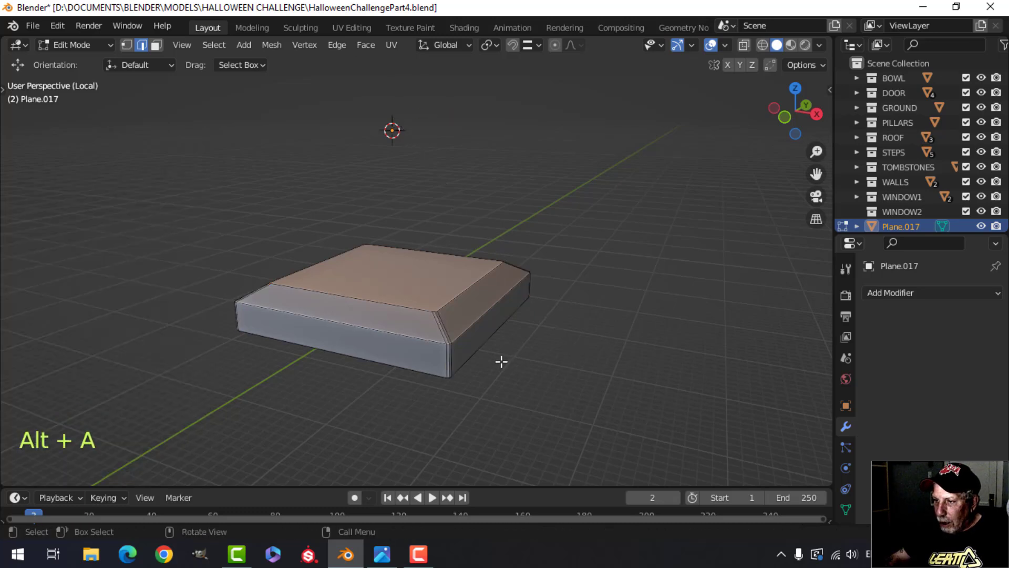
key(Tab)
key(Tab)
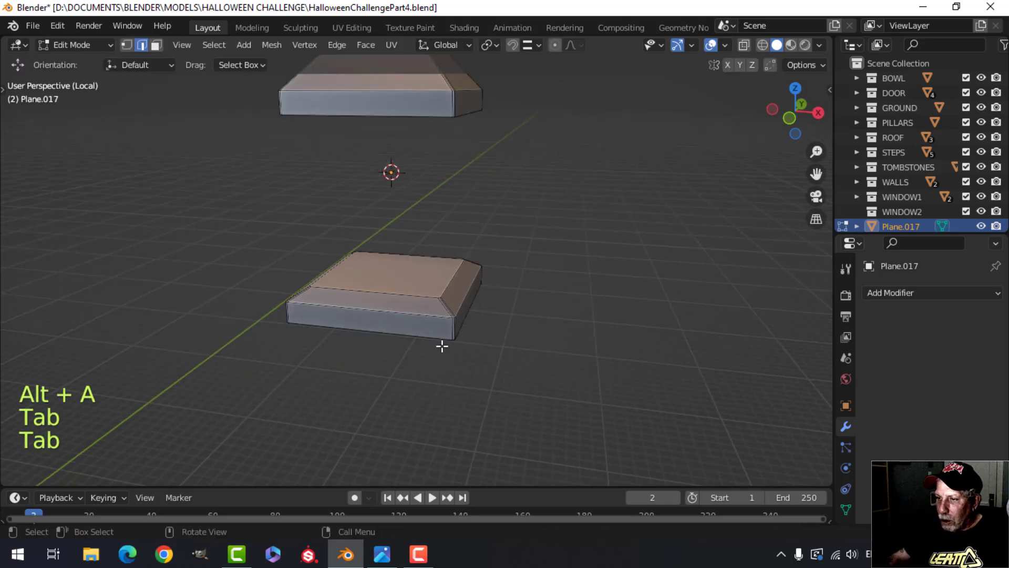
Step: Bevel the base's horizontal edge loops around its top face, slab and underside by 0.0359 m with two segments
key(alt+a)
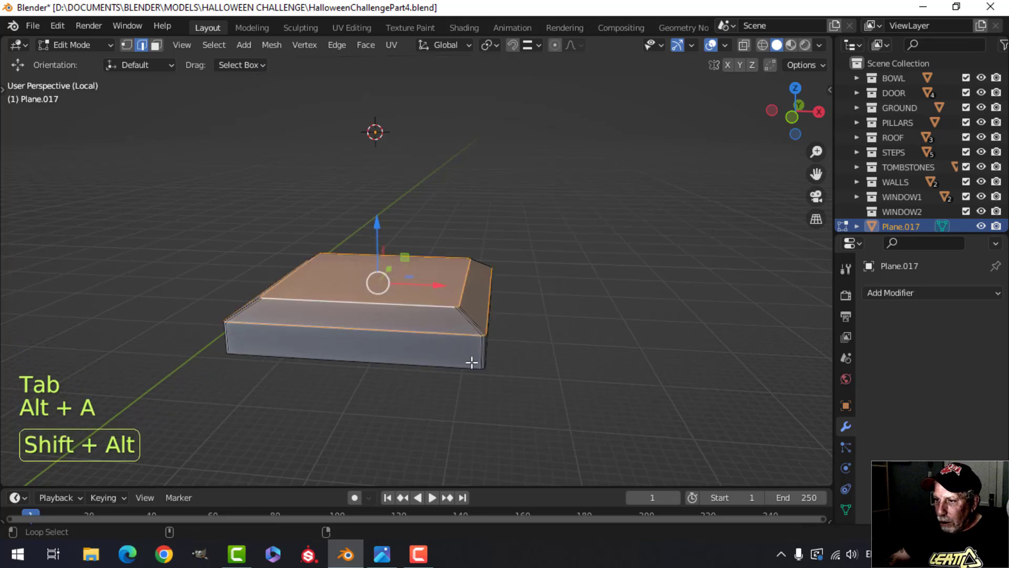
middle_drag(472, 362, 470, 286)
alt+shift+click(449, 301)
middle_drag(549, 321, 580, 355)
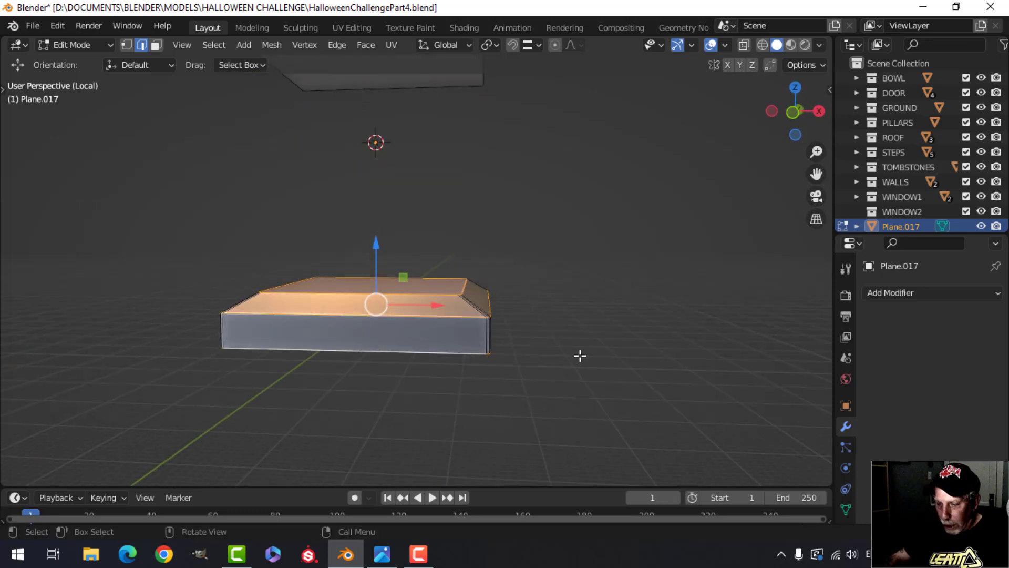
key(ctrl+b)
click(604, 361)
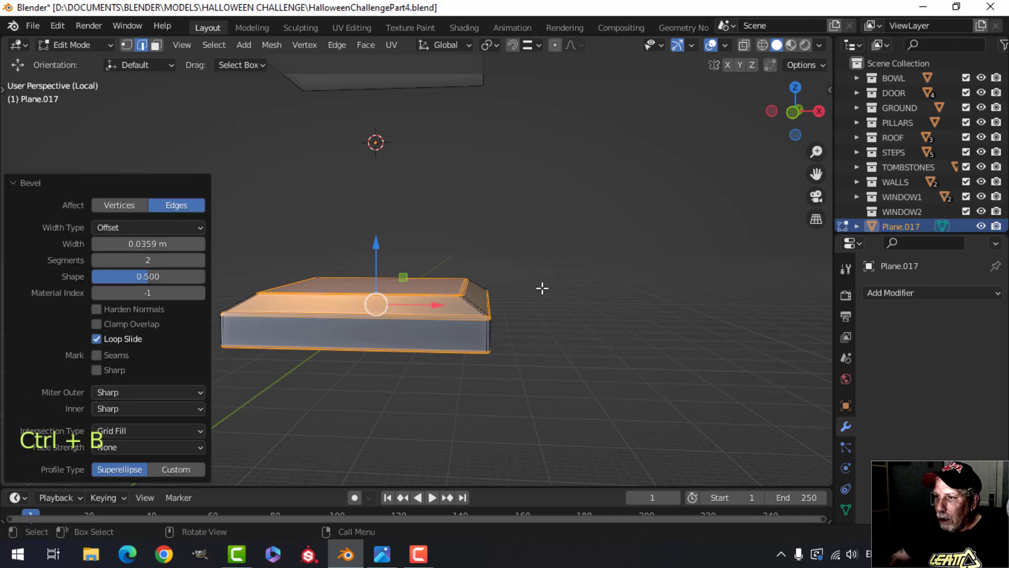
key(alt+a)
Step: Bevel the horizontal edge loops of the cap's slab, roof and neck with two segments and leave Edit Mode
middle_drag(541, 286, 441, 228)
alt+shift+click(439, 211)
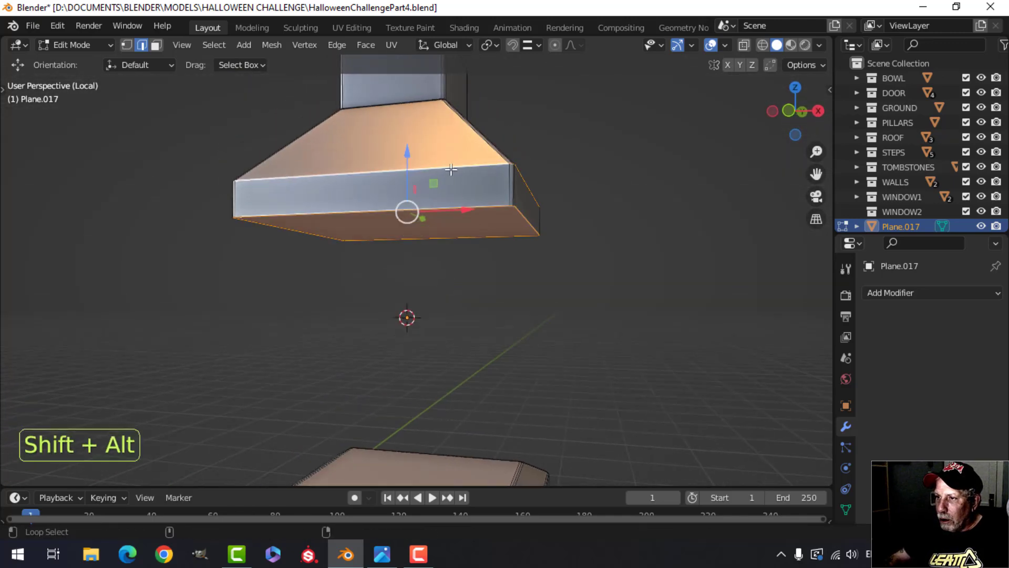
middle_drag(451, 169, 478, 224)
middle_drag(428, 119, 468, 272)
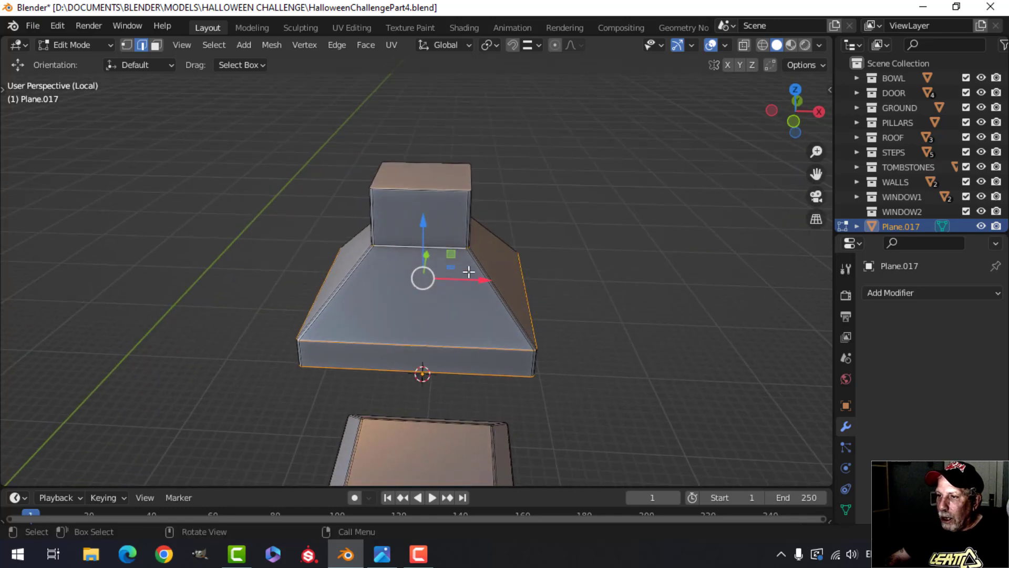
alt+shift+click(442, 187)
scroll(525, 226, up, 2)
middle_drag(524, 226, 481, 297)
scroll(458, 297, up, 2)
scroll(480, 297, up, 2)
key(ctrl+b)
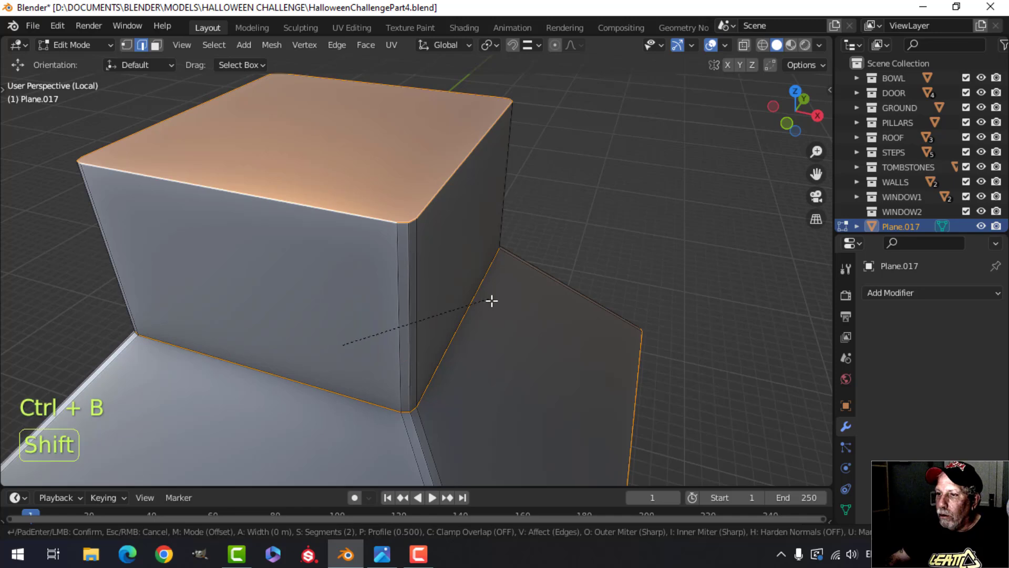
click(533, 306)
key(Tab)
scroll(456, 321, down, 6)
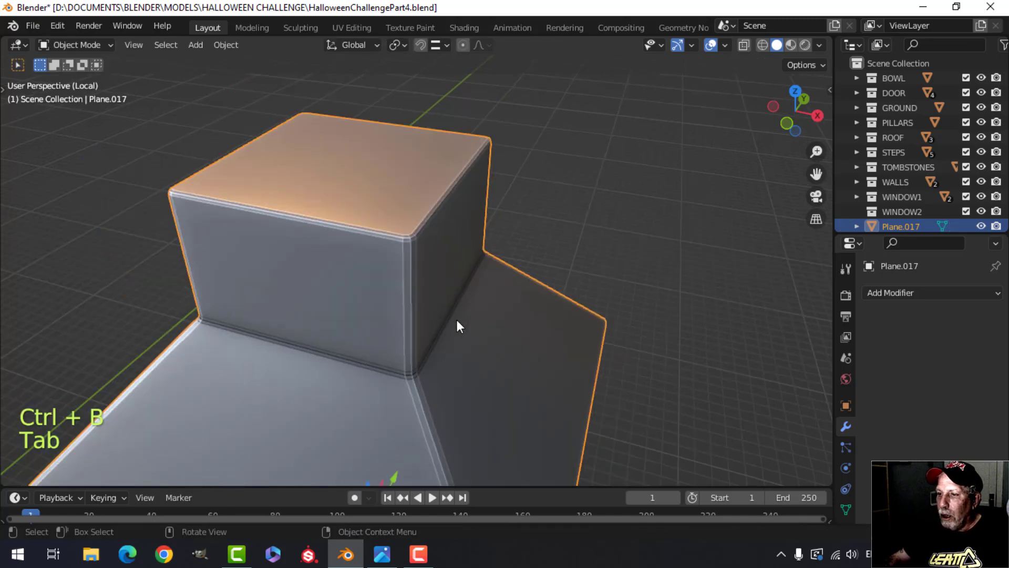
key(alt+a)
middle_drag(459, 316, 461, 270)
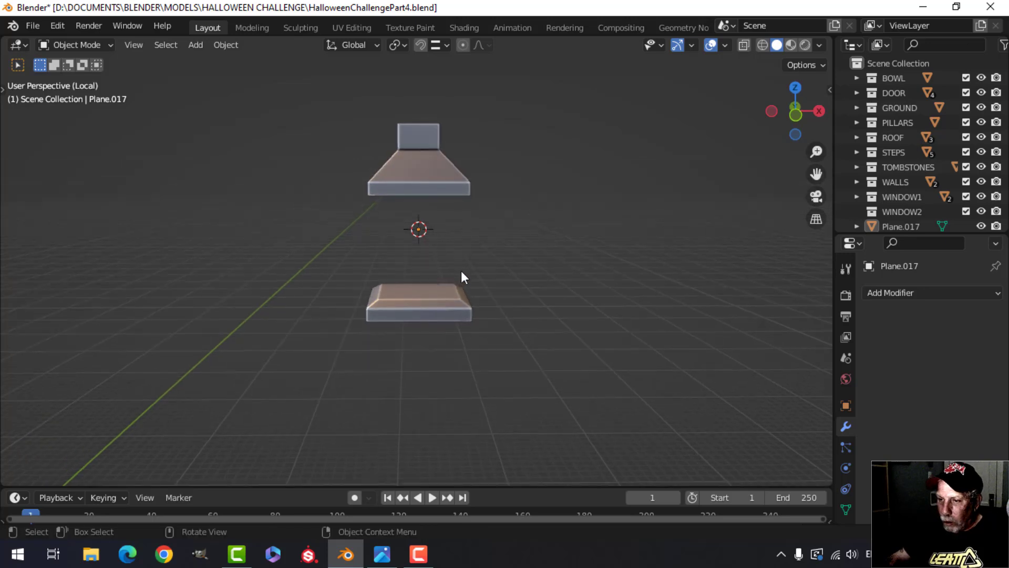
Step: Add a cube at the 3D cursor between the cap and base and scale its mesh to about 1.52
key(KP_1)
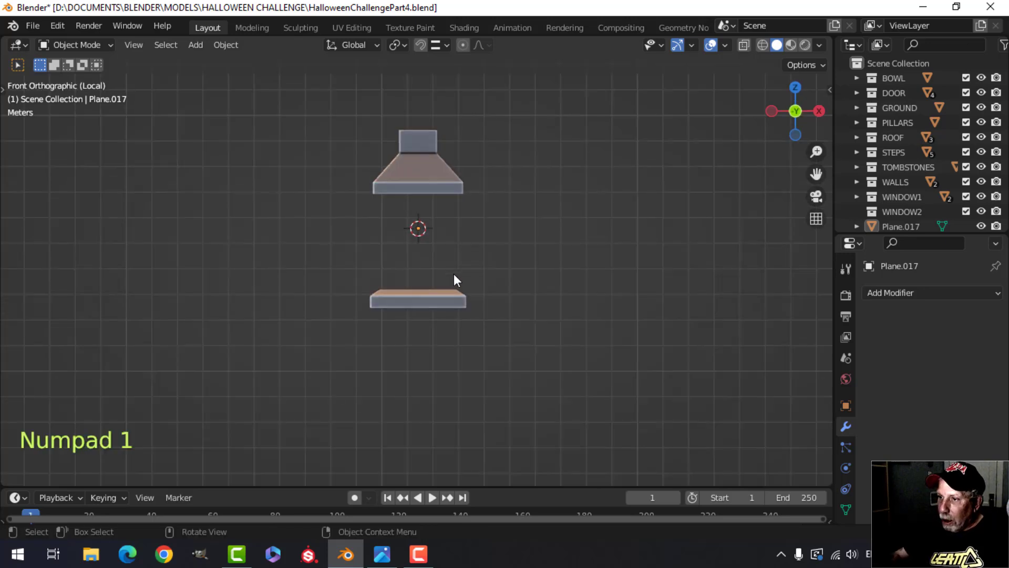
key(shift+a)
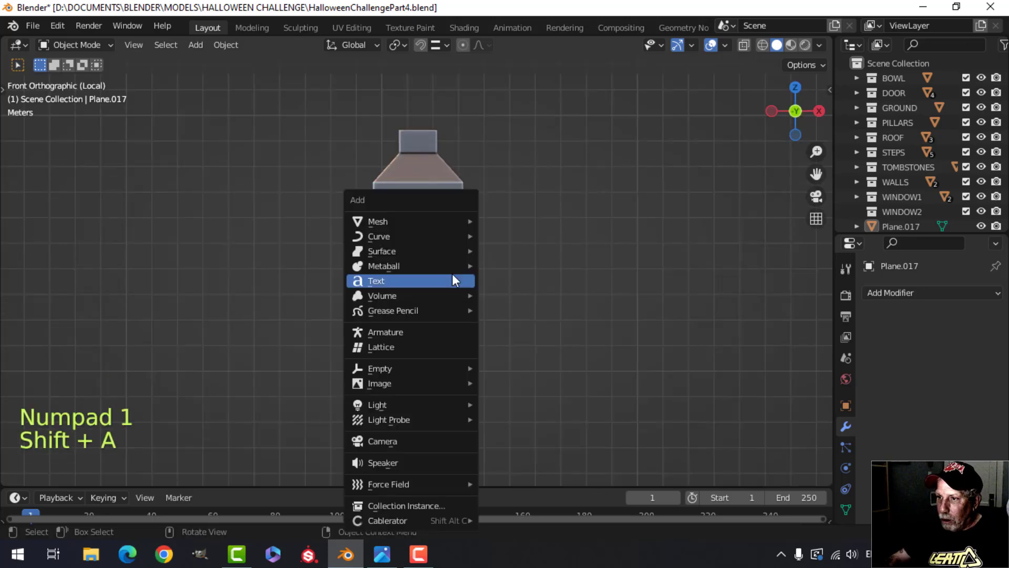
mouse_move(410, 223)
click(500, 235)
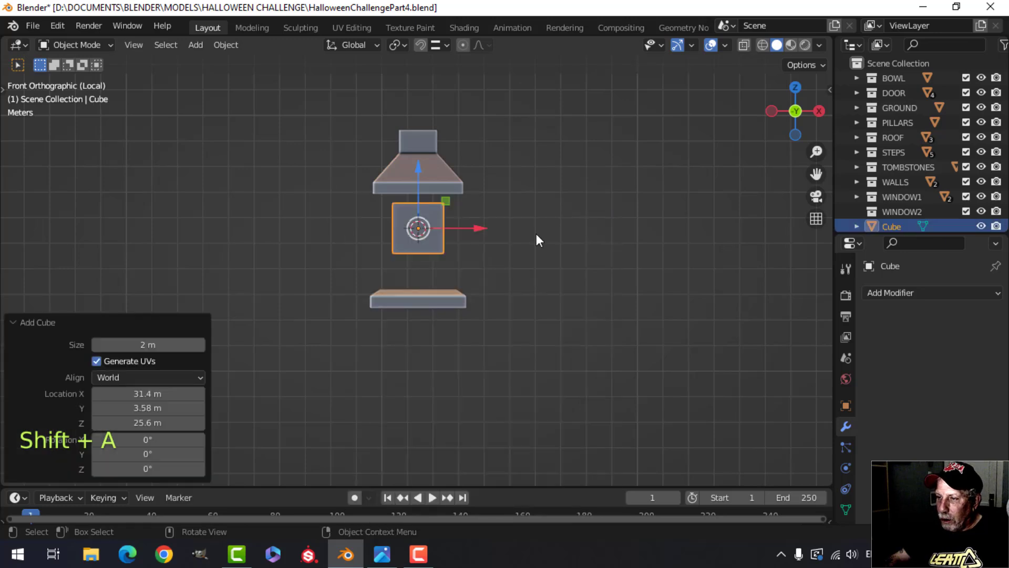
key(Tab)
key(s)
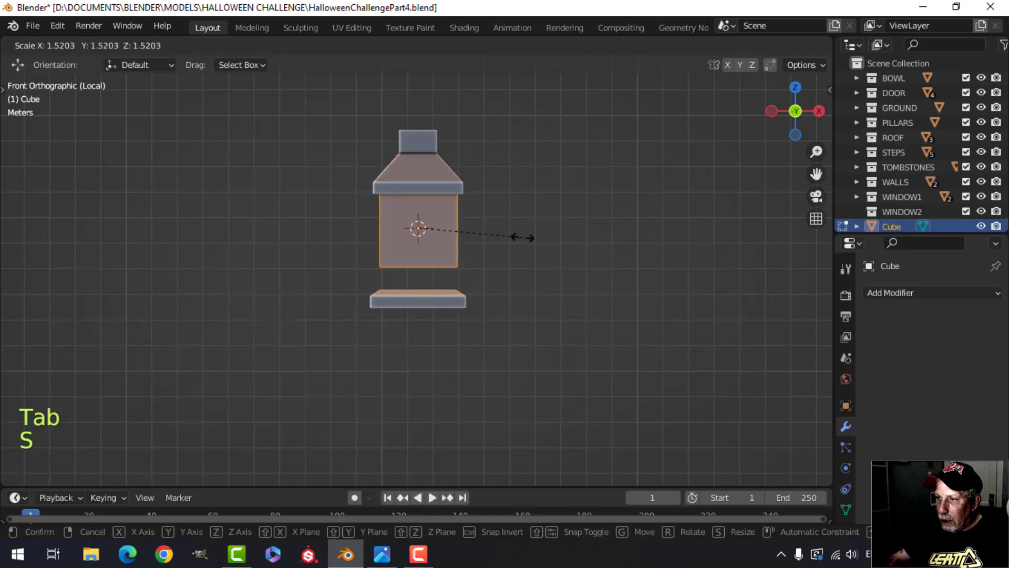
click(523, 238)
Step: Move the cube's bottom face down until it meets the top of the lantern base
middle_drag(523, 238, 453, 311)
key(3)
click(425, 263)
drag(423, 210, 427, 228)
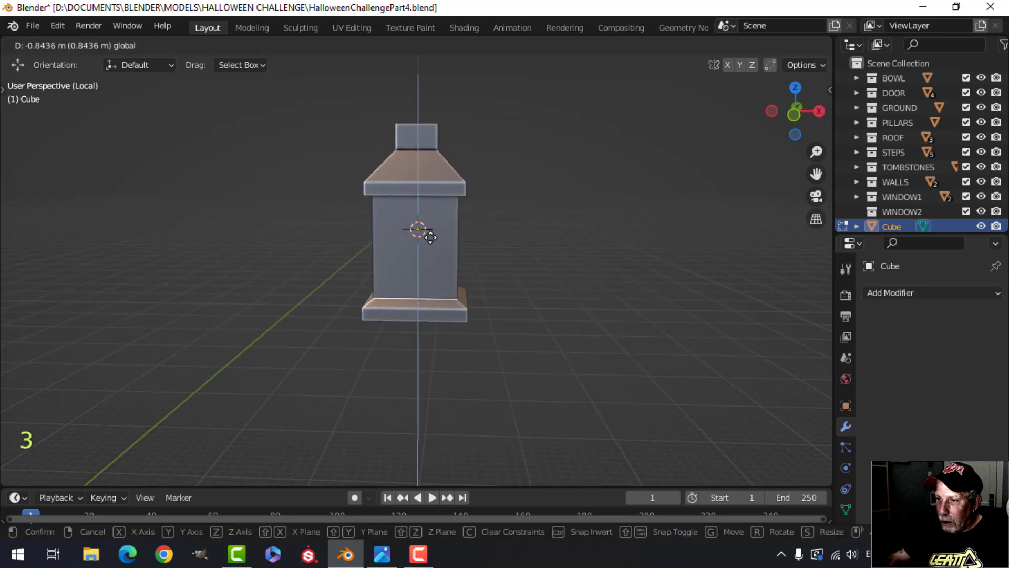
click(430, 241)
Step: Scale the whole cube horizontally only, excluding its height
key(a)
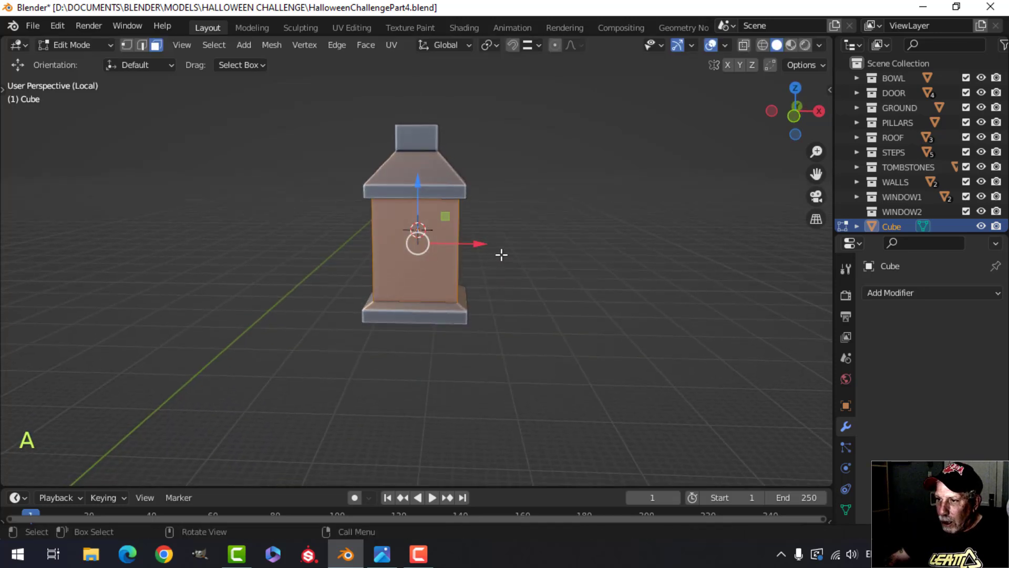
key(s)
key(shift+z)
click(520, 241)
Step: Leave Edit Mode and hide everything except the cube
middle_drag(519, 242, 430, 283)
scroll(387, 250, up, 3)
key(Tab)
key(shift+h)
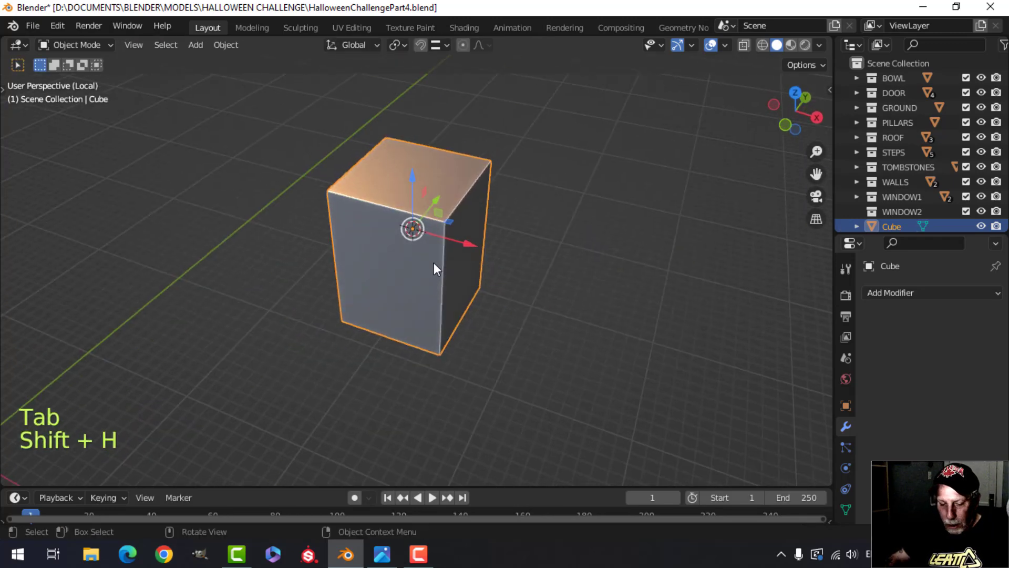
Step: Delete the cube's top and bottom faces
key(Tab)
key(3)
click(421, 183)
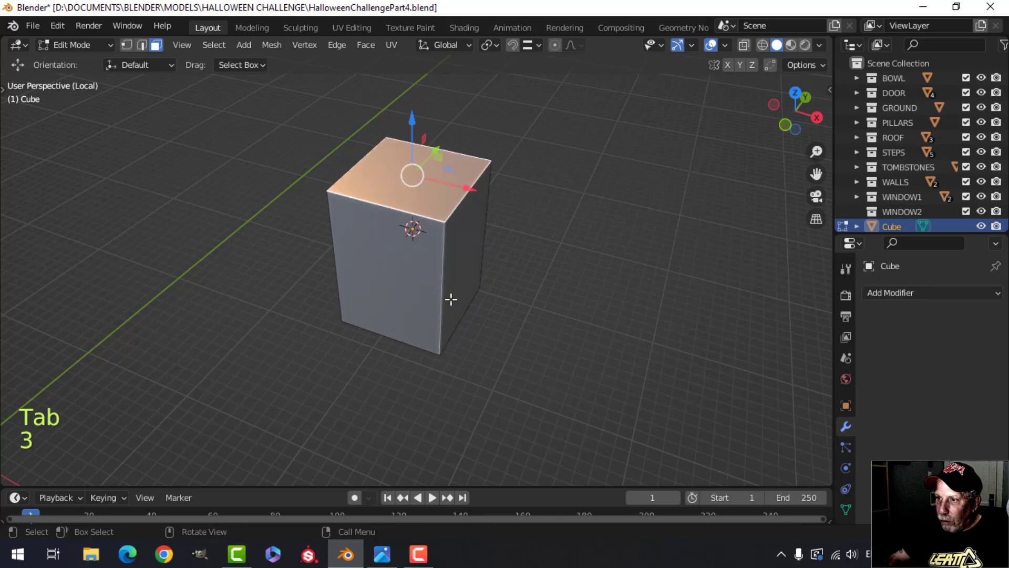
middle_drag(451, 299, 443, 141)
shift+click(438, 252)
key(x)
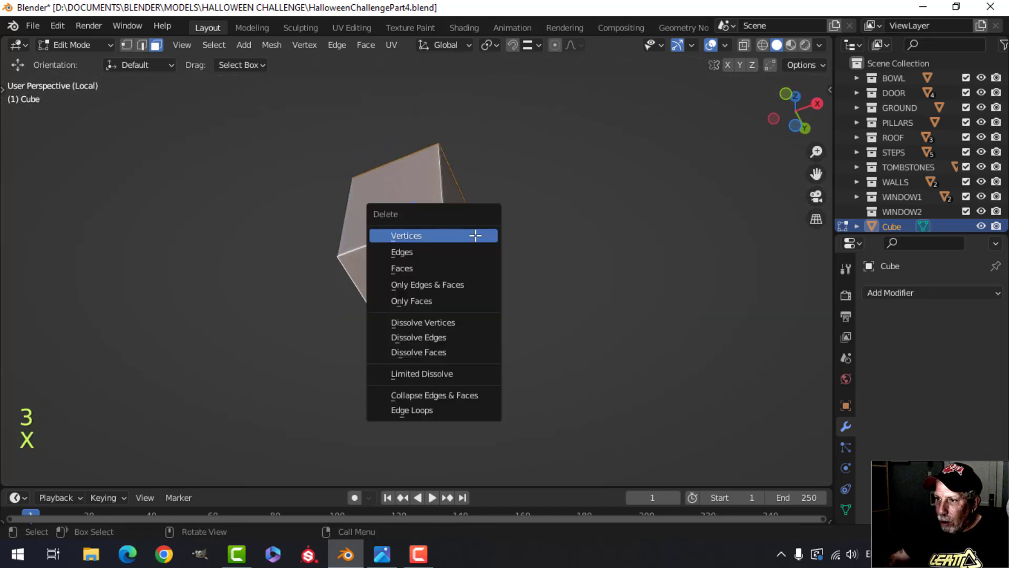
click(456, 268)
Step: Bevel the open box's four vertical corner edges by about 0.106 m with two segments
middle_drag(412, 226, 473, 297)
middle_drag(451, 219, 473, 263)
scroll(460, 292, up, 1)
key(2)
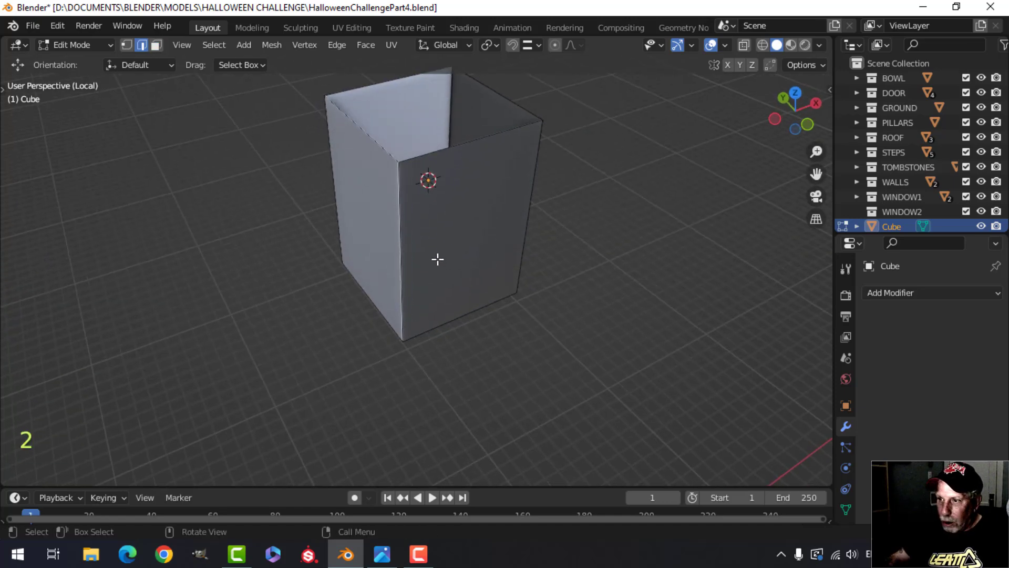
click(401, 207)
middle_drag(575, 241, 461, 224)
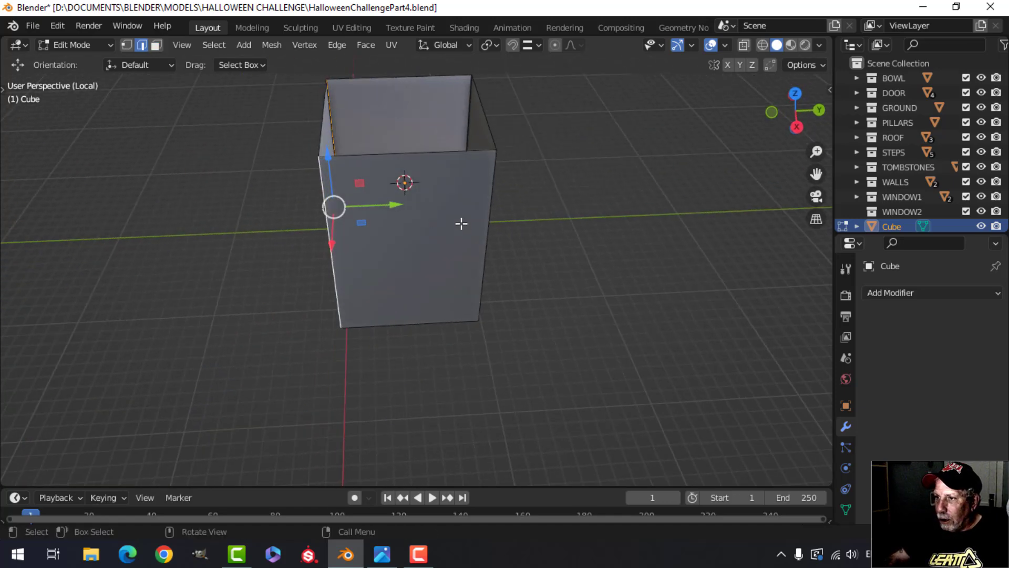
middle_drag(584, 225, 426, 215)
middle_drag(482, 180, 463, 276)
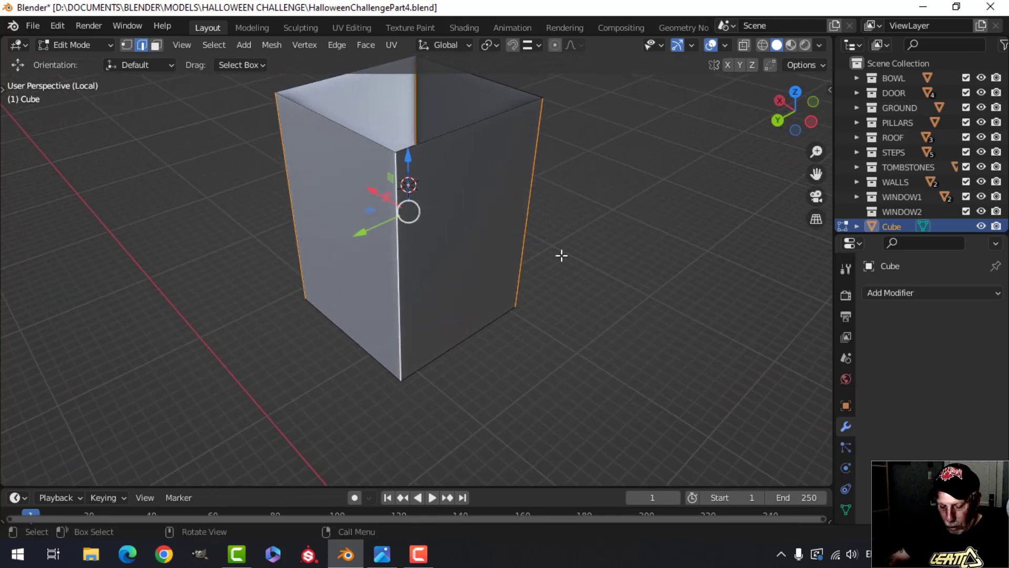
key(ctrl+b)
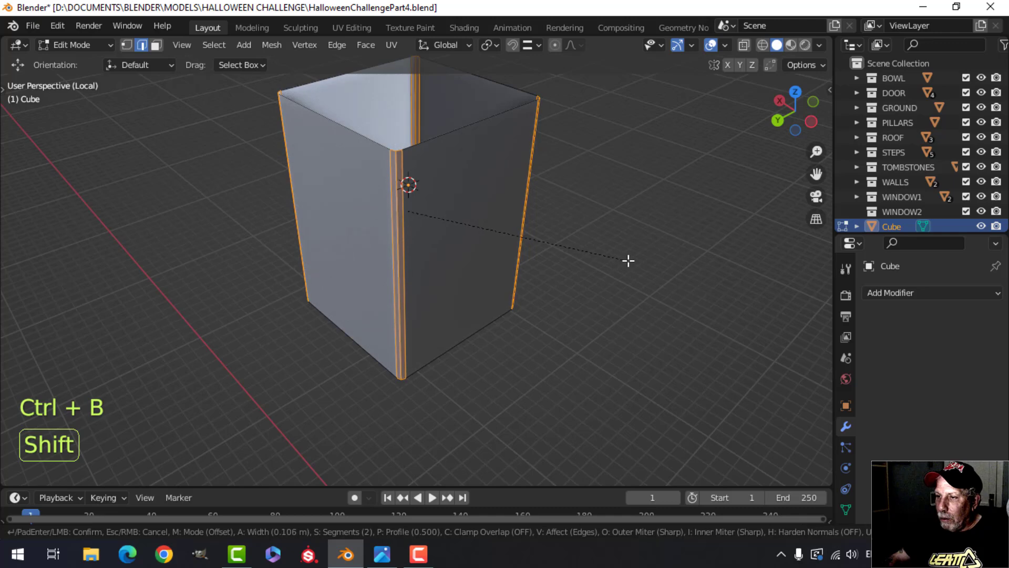
click(629, 260)
middle_drag(457, 250, 508, 244)
key(alt+a)
Step: Add a centred horizontal loop cut around the box and bevel it 1.66 m with one segment
scroll(448, 272, down, 3)
key(ctrl+r)
click(435, 241)
right_click(485, 238)
key(ctrl+b)
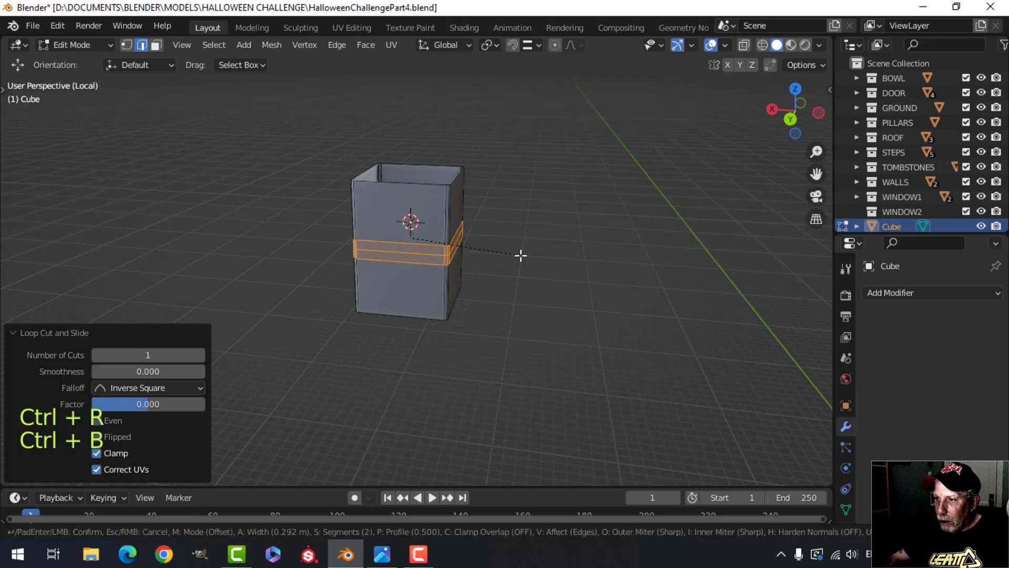
click(551, 306)
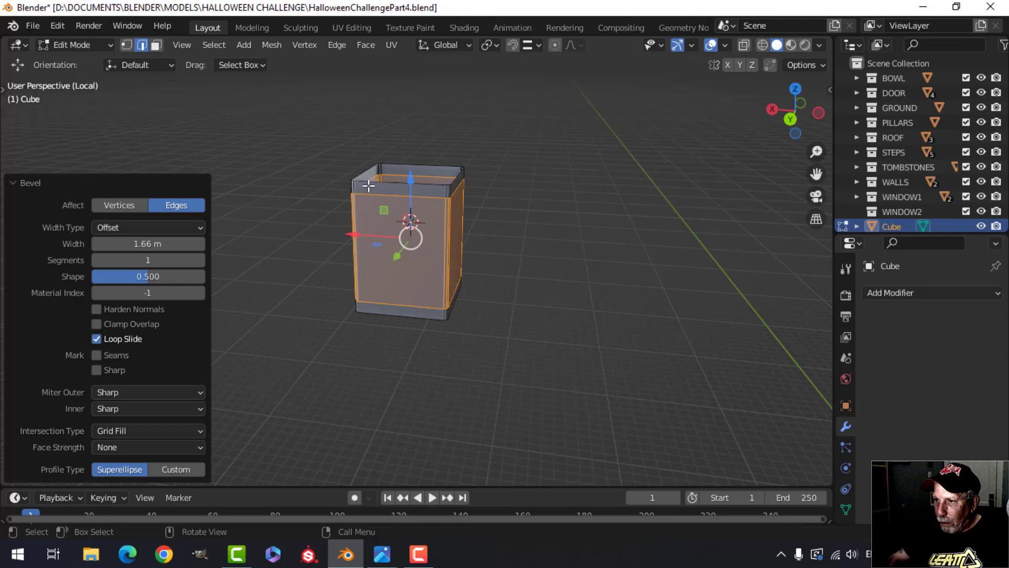
Step: Add a centred vertical loop cut to each of the box's four sides
scroll(542, 274, up, 2)
key(alt+a)
mouse_move(537, 252)
middle_down()
mouse_move(552, 243)
mouse_move(520, 253)
middle_up()
mouse_move(520, 253)
middle_down()
mouse_move(514, 261)
mouse_move(524, 252)
middle_up()
key(ctrl+r)
click(372, 162)
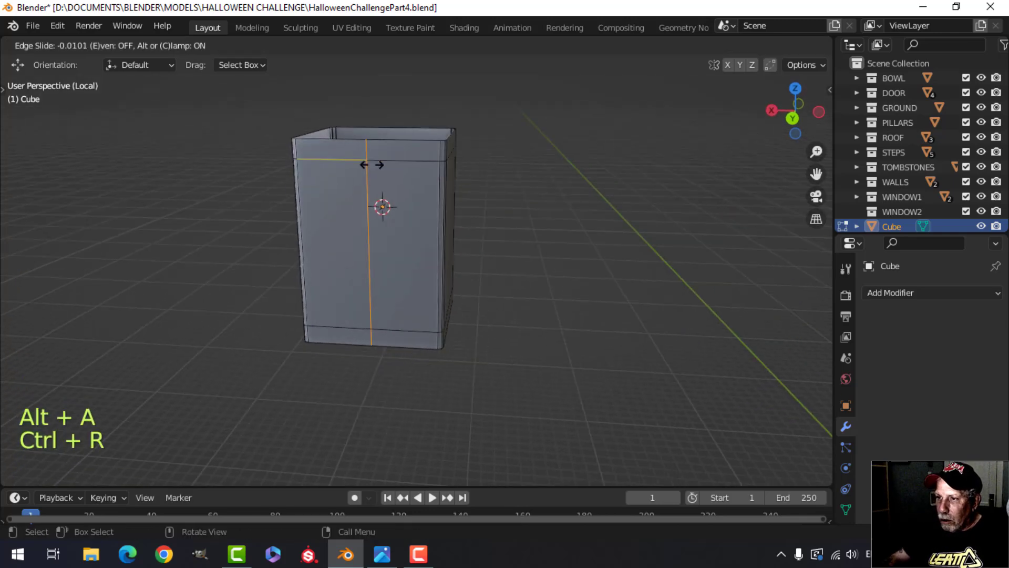
right_click(372, 163)
middle_drag(547, 179, 405, 195)
key(ctrl+r)
click(397, 160)
right_click(398, 161)
middle_drag(581, 194, 468, 184)
key(ctrl+r)
click(464, 177)
right_click(462, 177)
middle_drag(597, 221, 495, 215)
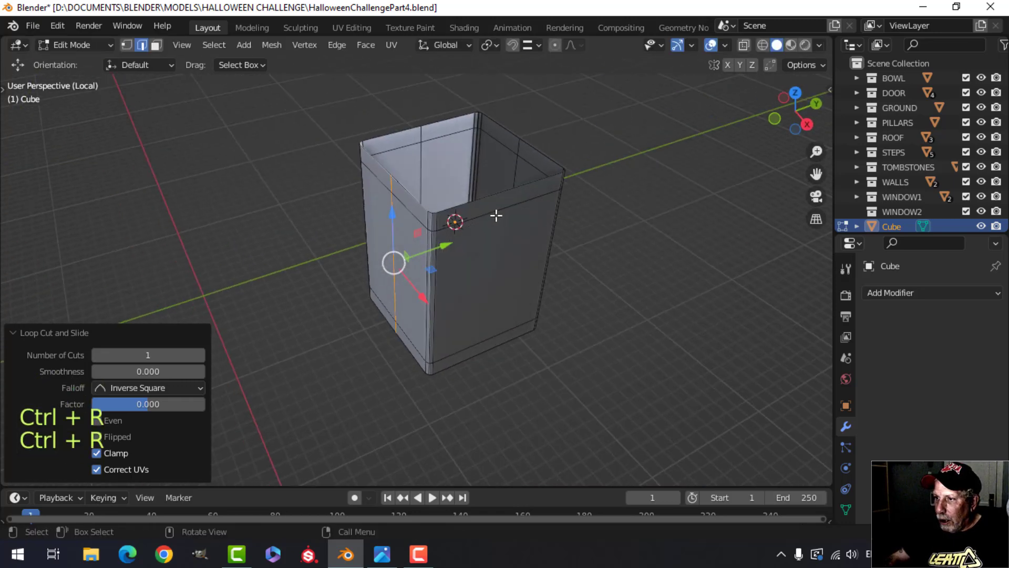
key(ctrl+r)
click(505, 209)
right_click(505, 210)
middle_drag(580, 234, 436, 232)
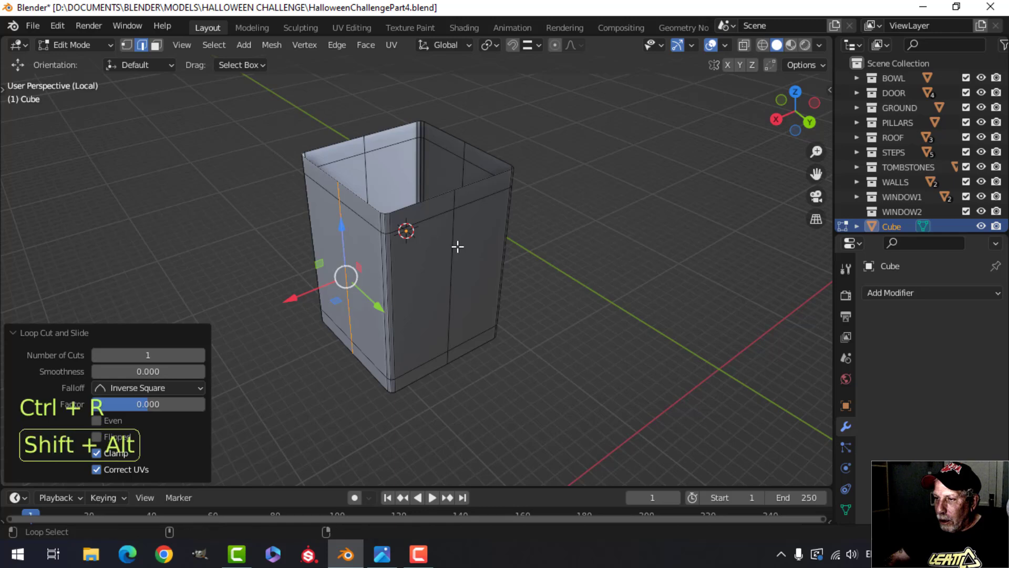
Step: Add a centred horizontal loop cut around the middle of the box
key(ctrl+r)
click(381, 282)
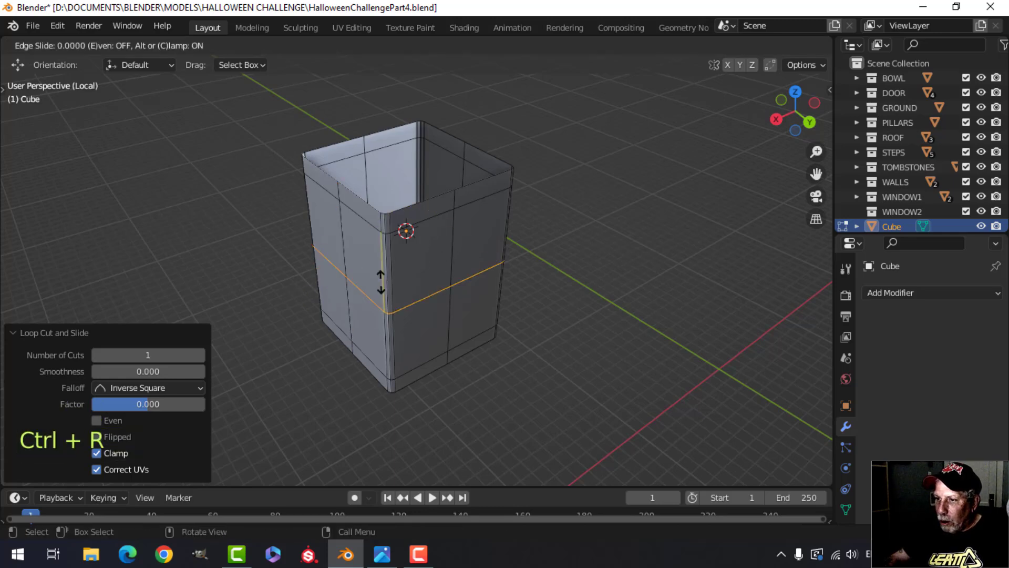
right_click(381, 282)
Step: Select the four vertical centre loops together with the horizontal one and bevel them 0.0865 m with one segment
middle_drag(381, 282, 475, 229)
alt+shift+click(466, 205)
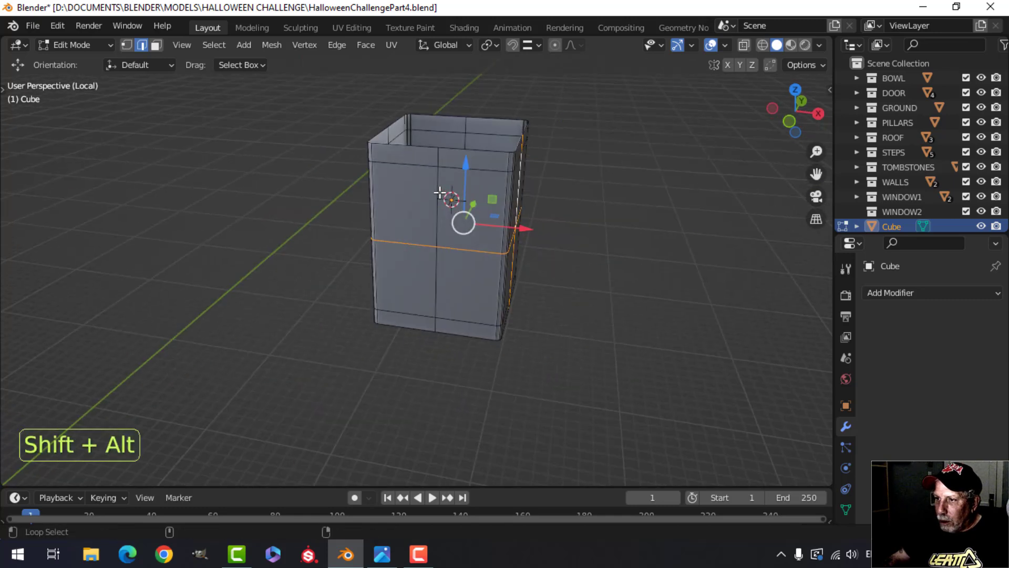
middle_drag(439, 193, 385, 198)
middle_drag(375, 256, 356, 231)
middle_drag(363, 269, 449, 247)
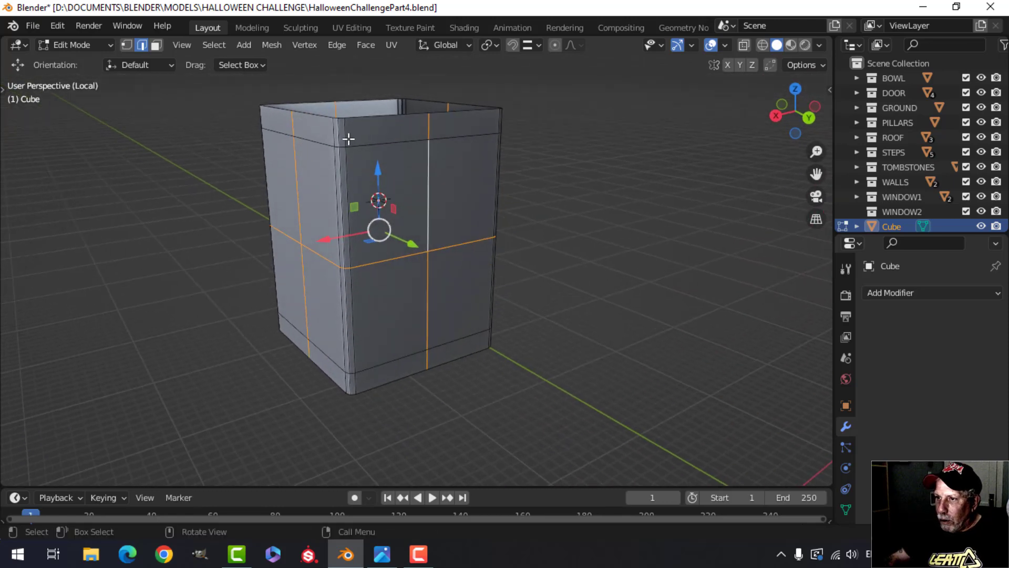
middle_drag(533, 310, 528, 283)
key(ctrl+b)
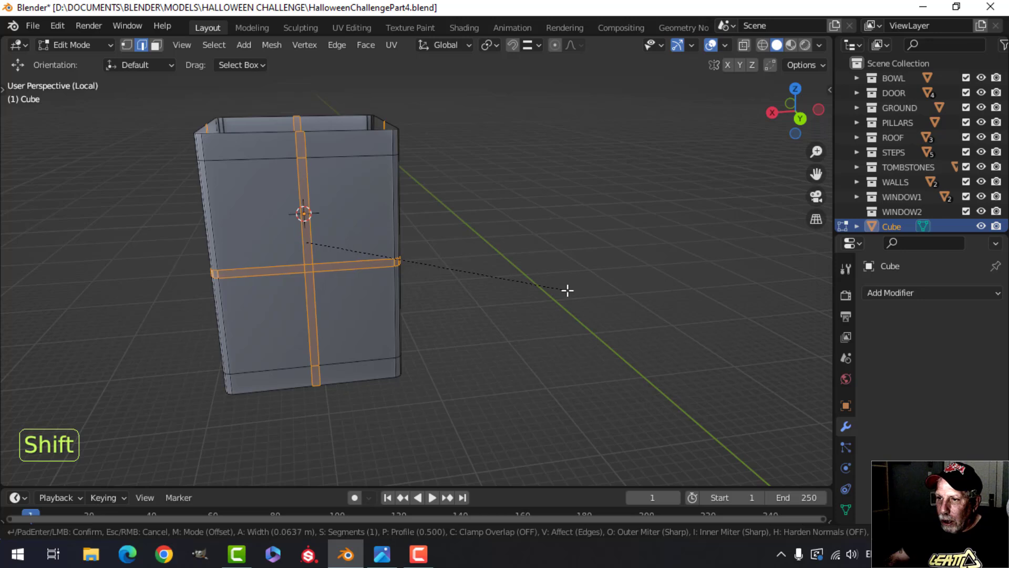
click(581, 289)
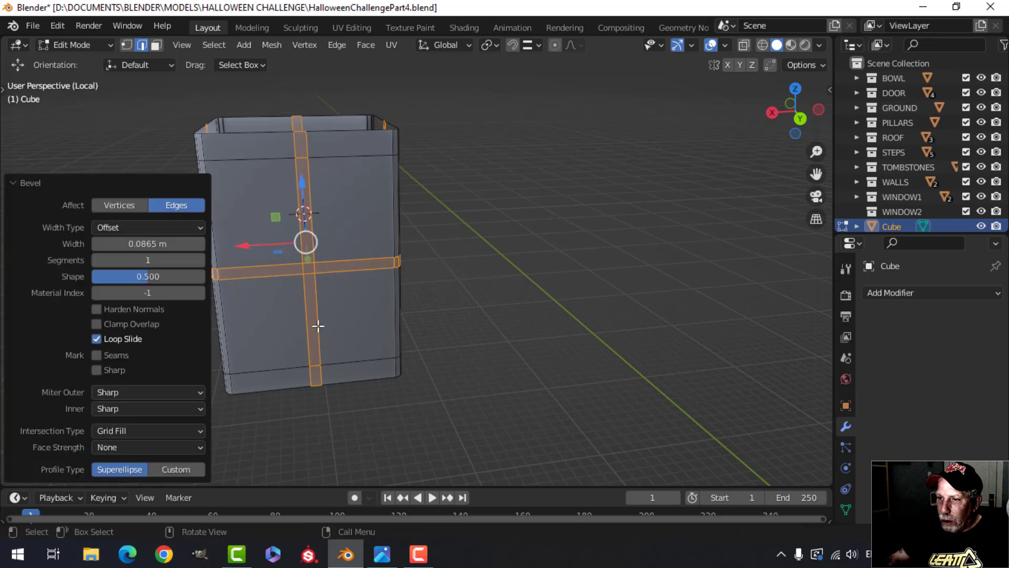
Step: Select the four large pane faces on each of the box's four sides and delete them, leaving only the frame bars
key(alt+a)
middle_drag(347, 261, 363, 260)
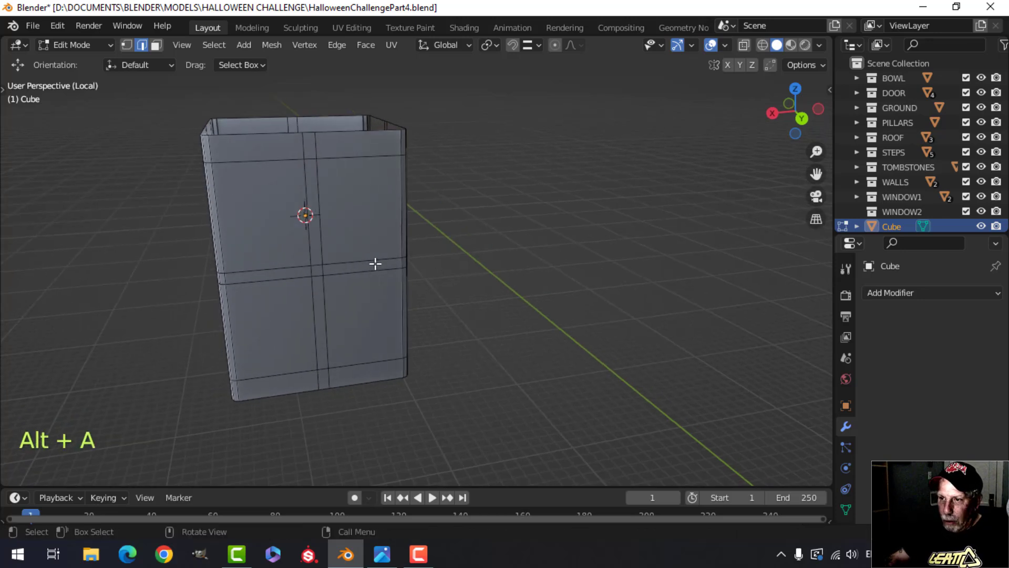
click(274, 217)
shift+click(346, 209)
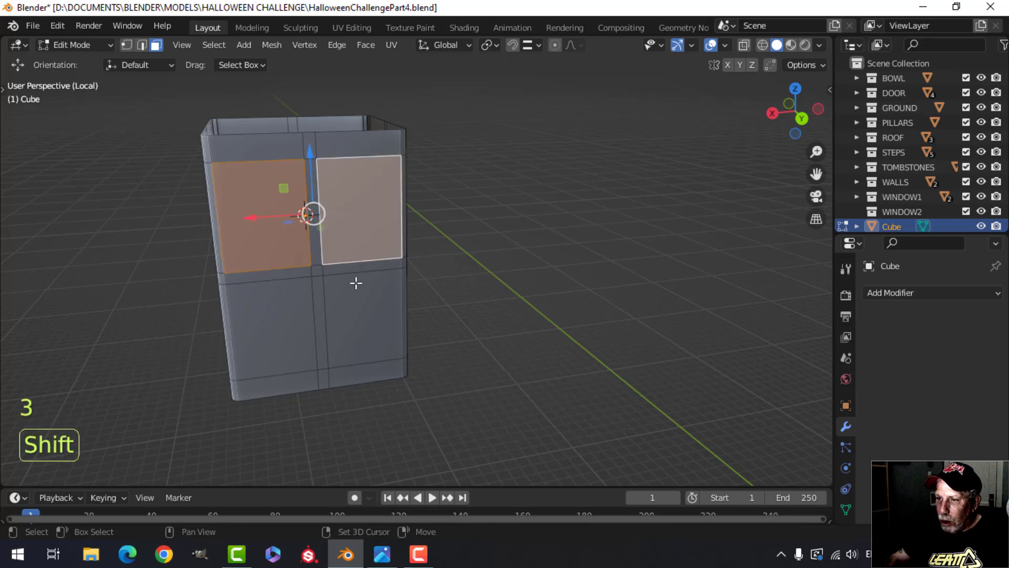
shift+click(355, 286)
middle_drag(267, 315, 421, 311)
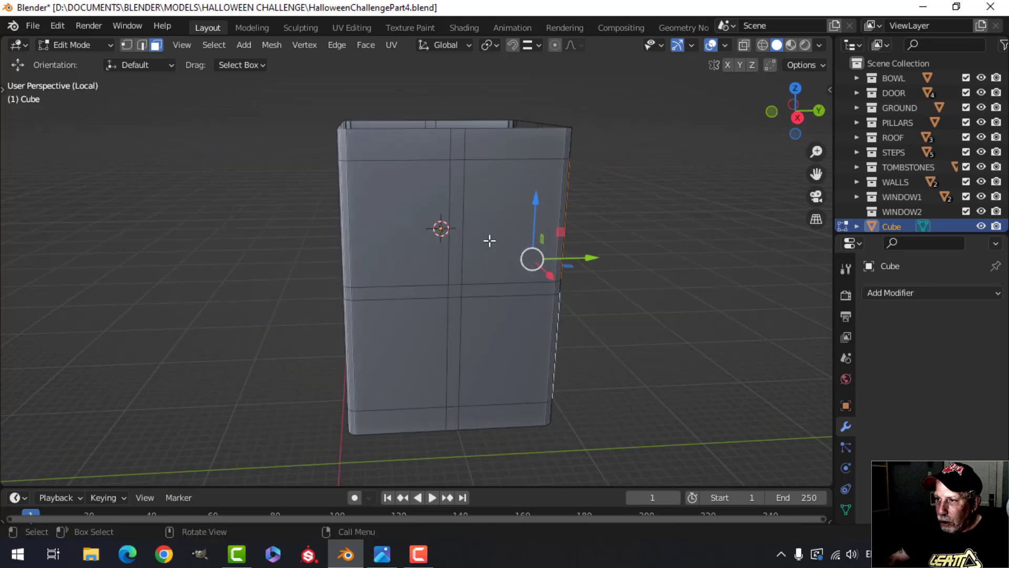
shift+click(489, 239)
shift+click(408, 228)
shift+click(405, 342)
shift+click(505, 329)
middle_drag(504, 329, 550, 321)
shift+click(520, 231)
shift+click(461, 212)
shift+click(444, 311)
shift+click(525, 327)
shift+click(454, 178)
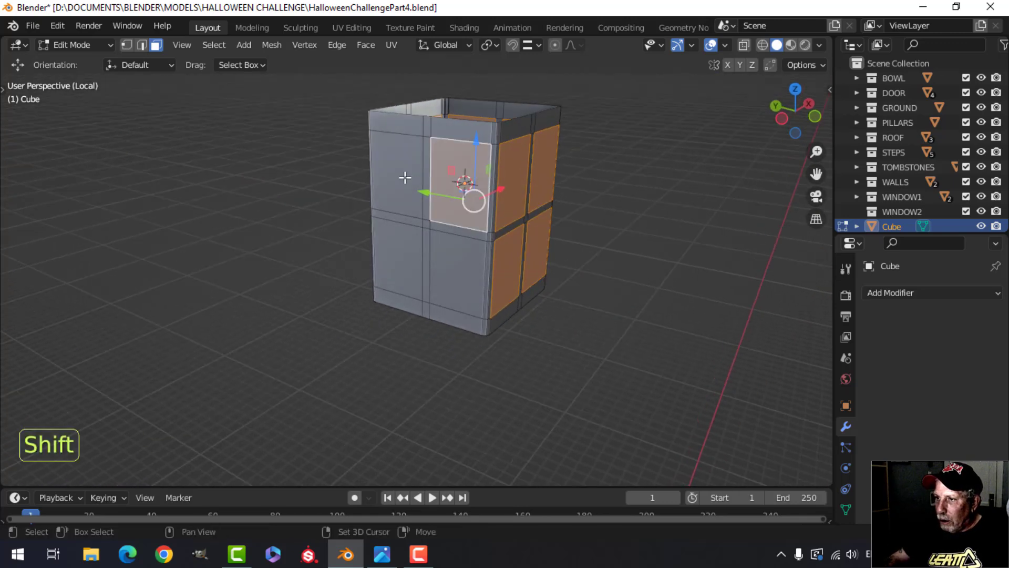
shift+click(405, 177)
shift+click(383, 259)
shift+click(464, 270)
middle_drag(338, 282, 557, 295)
key(x)
click(399, 276)
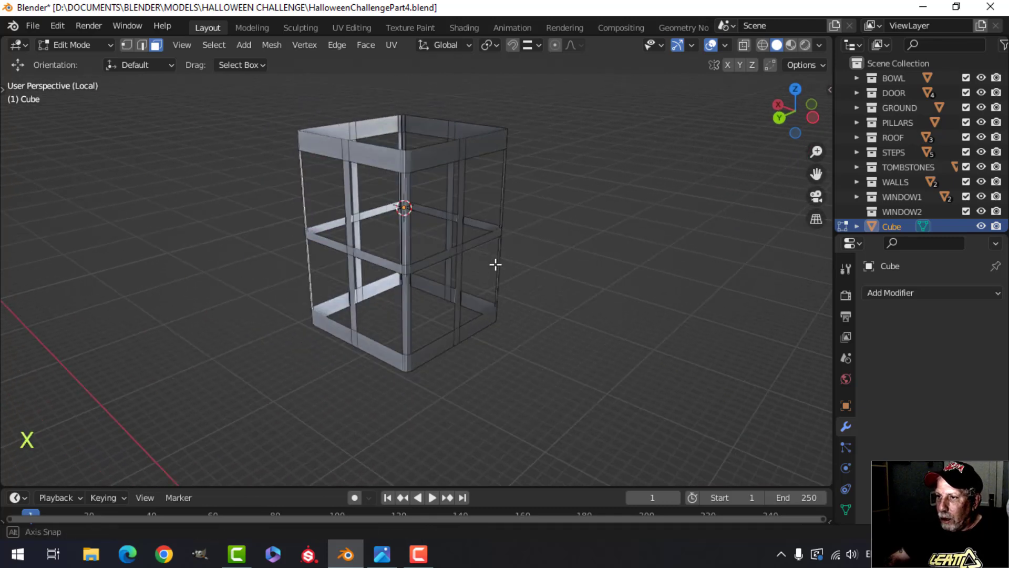
Step: Extrude all the frame faces in place and thicken them inward by about 0.16 m with Shrink/Fatten
key(Tab)
middle_drag(495, 264, 388, 300)
key(Tab)
key(a)
scroll(477, 277, up, 2)
middle_drag(388, 301, 448, 315)
scroll(471, 275, down, 2)
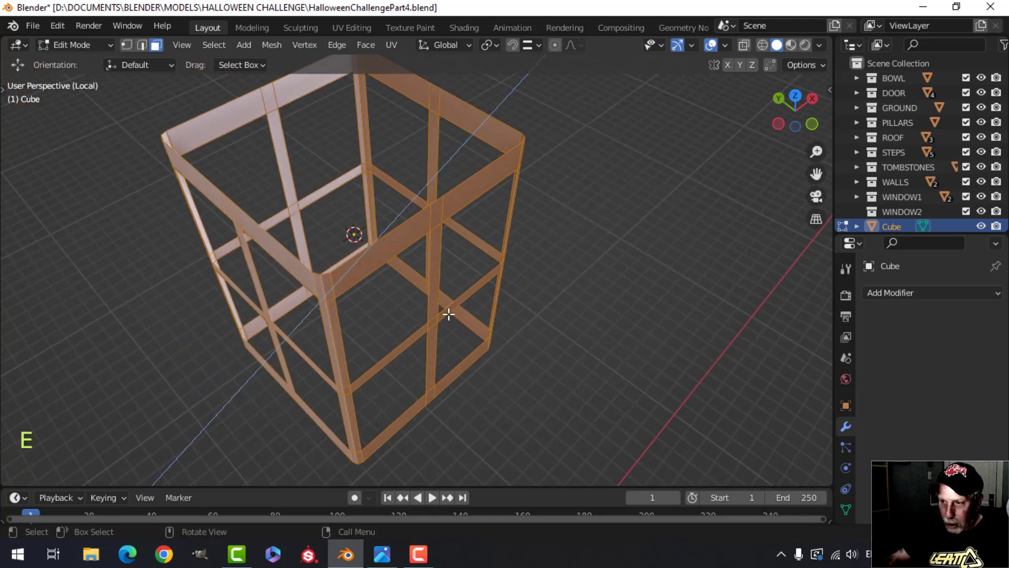
right_click(449, 314)
key(alt+s)
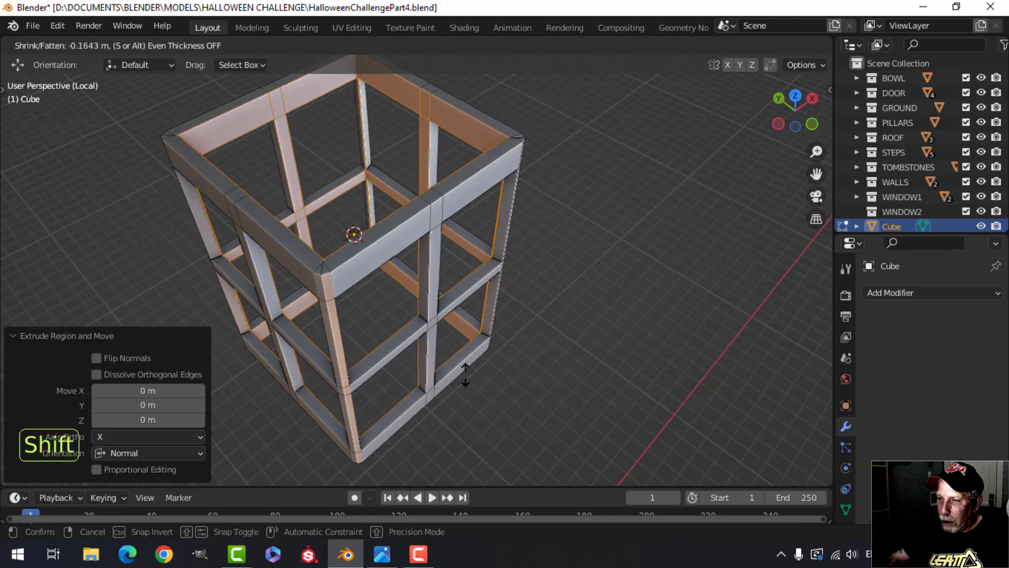
click(418, 277)
Step: Leave Edit Mode and add a Bevel modifier to the lantern frame
key(Tab)
middle_drag(575, 298, 440, 188)
key(alt+a)
click(445, 175)
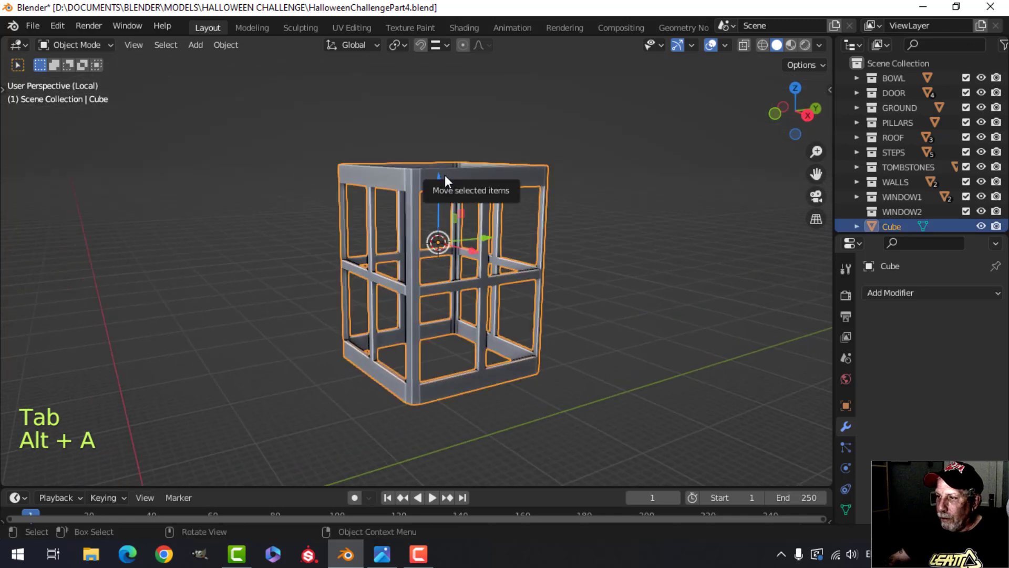
click(908, 293)
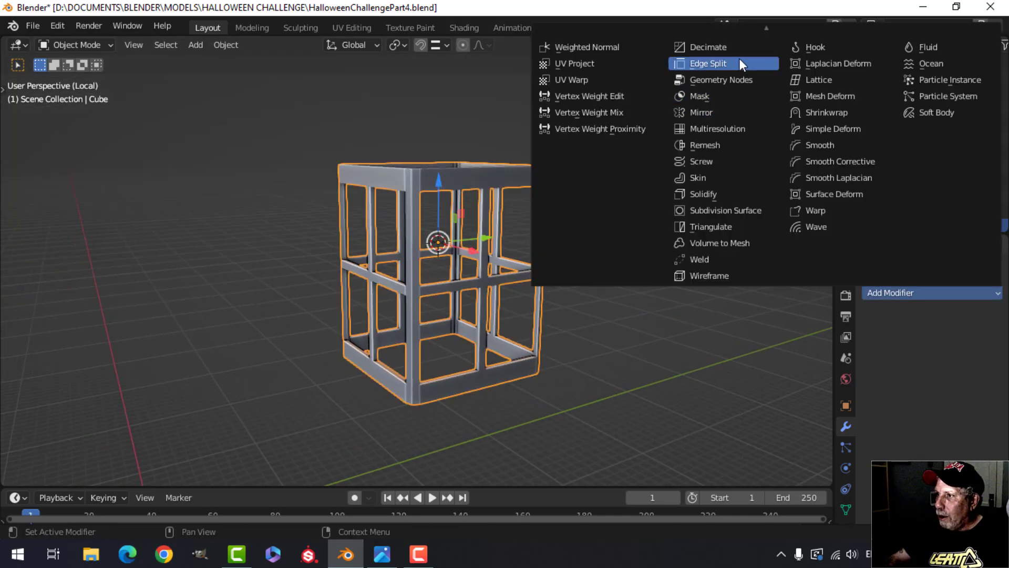
scroll(739, 58, up, 3)
click(722, 40)
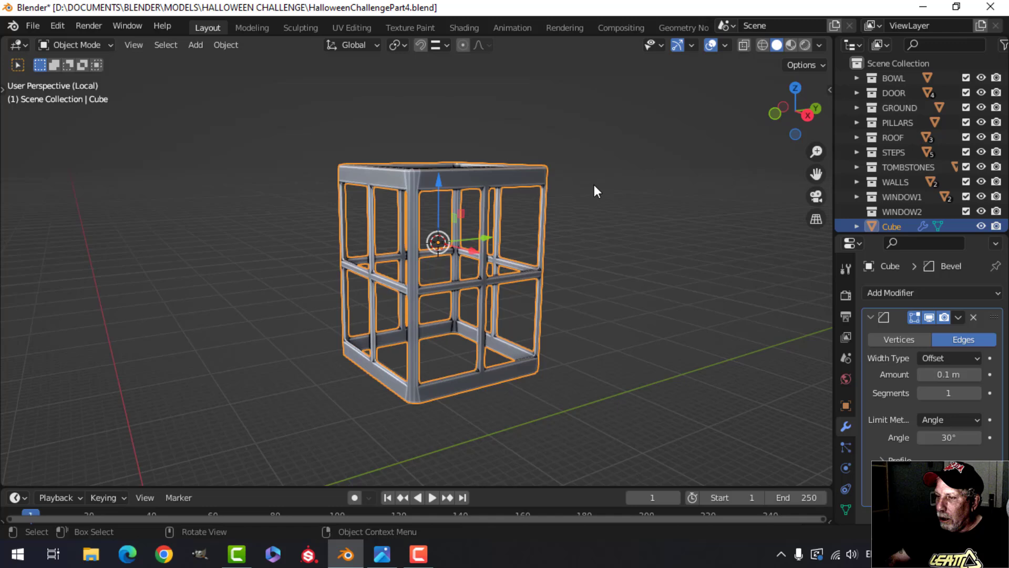
Step: Shade the frame smooth and set its Bevel modifier to 2 segments
right_click(490, 178)
click(490, 178)
scroll(648, 276, up, 2)
middle_drag(620, 245, 522, 314)
click(977, 389)
key(alt+a)
click(474, 155)
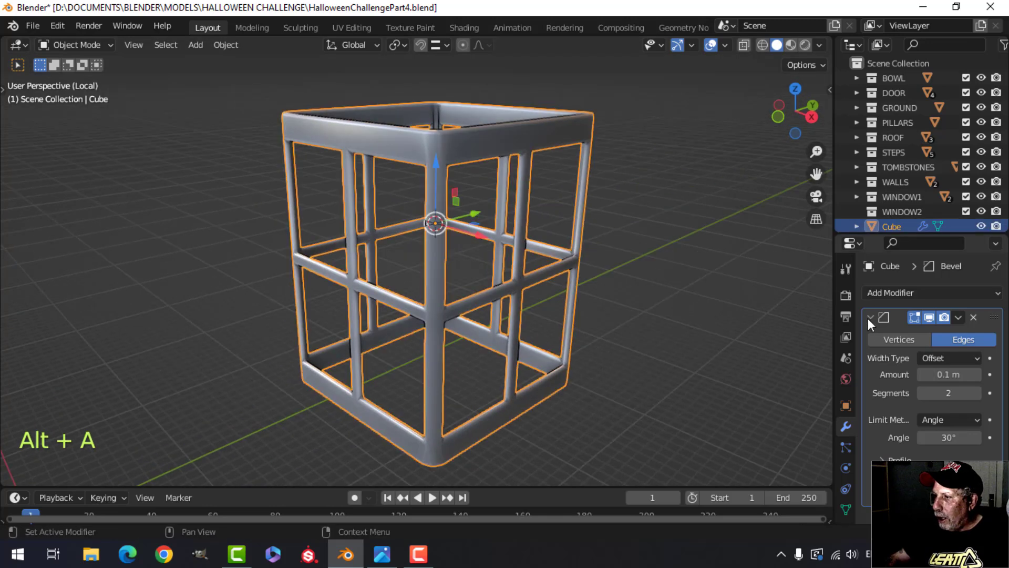
Step: Add a Weighted Normal modifier to the frame and enable Auto Smooth for its normals
click(871, 317)
click(877, 292)
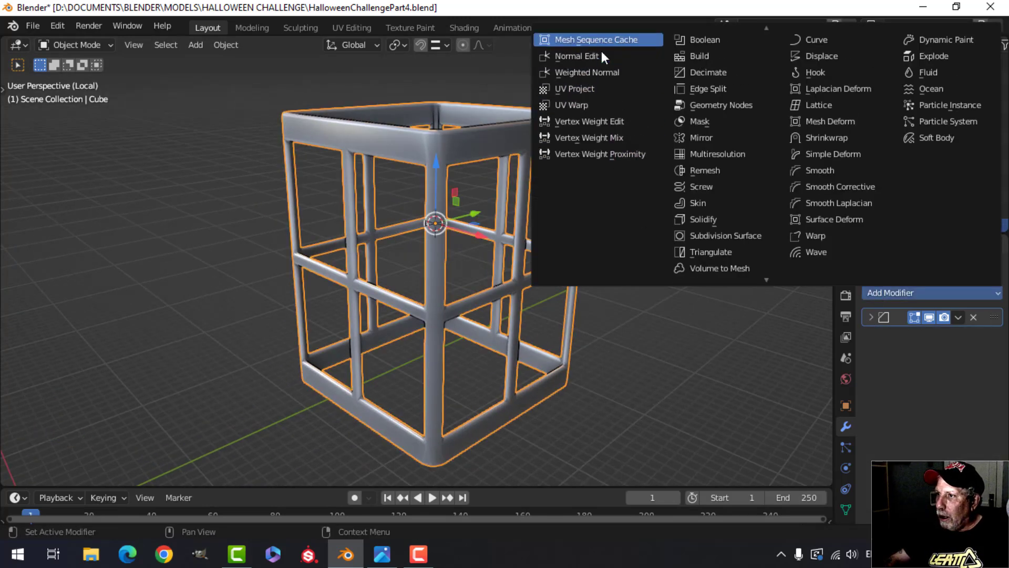
click(601, 72)
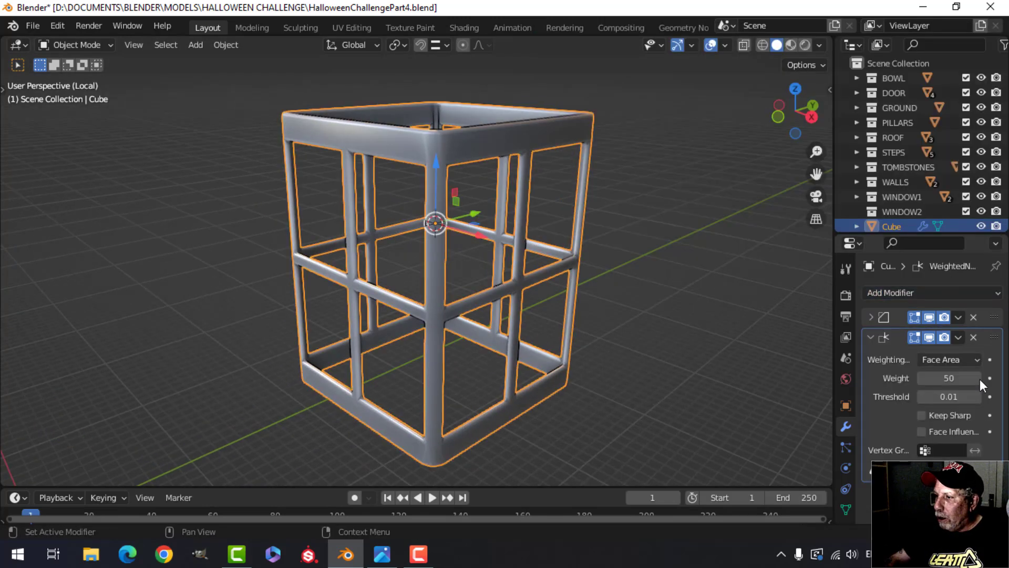
click(846, 509)
scroll(930, 368, down, 5)
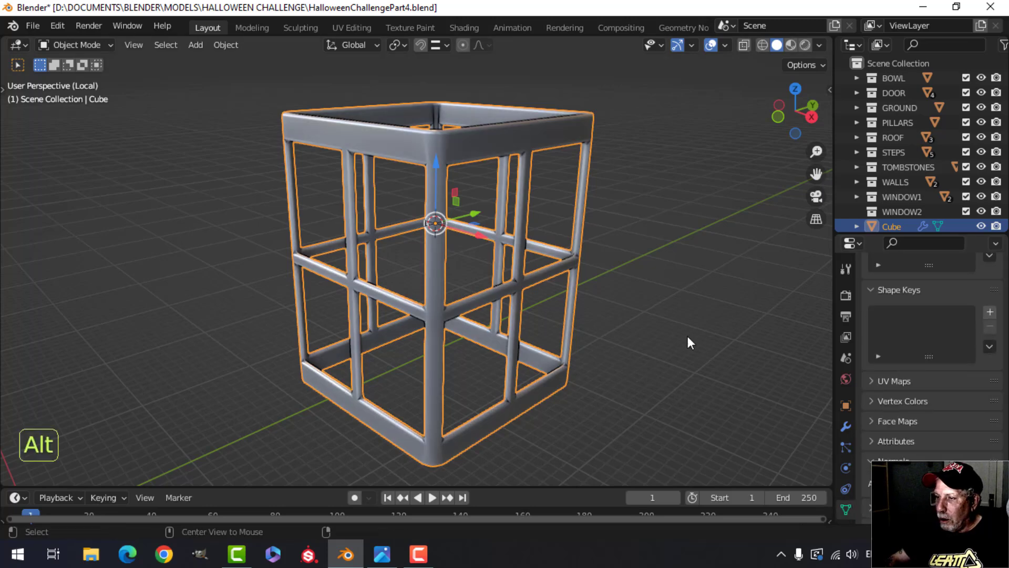
key(alt+a)
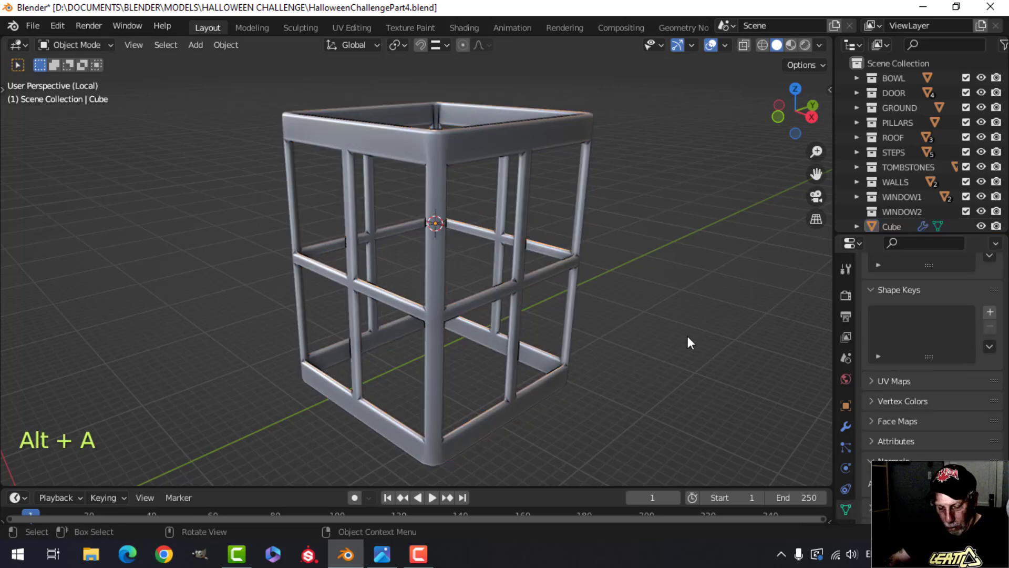
Step: Unhide the lantern's cap and base and clear the selection
key(alt+h)
key(alt+a)
middle_drag(571, 298, 521, 304)
Step: Scale the frame's whole mesh to about 0.95 in Edit Mode and return to Object Mode
click(461, 277)
key(Tab)
key(a)
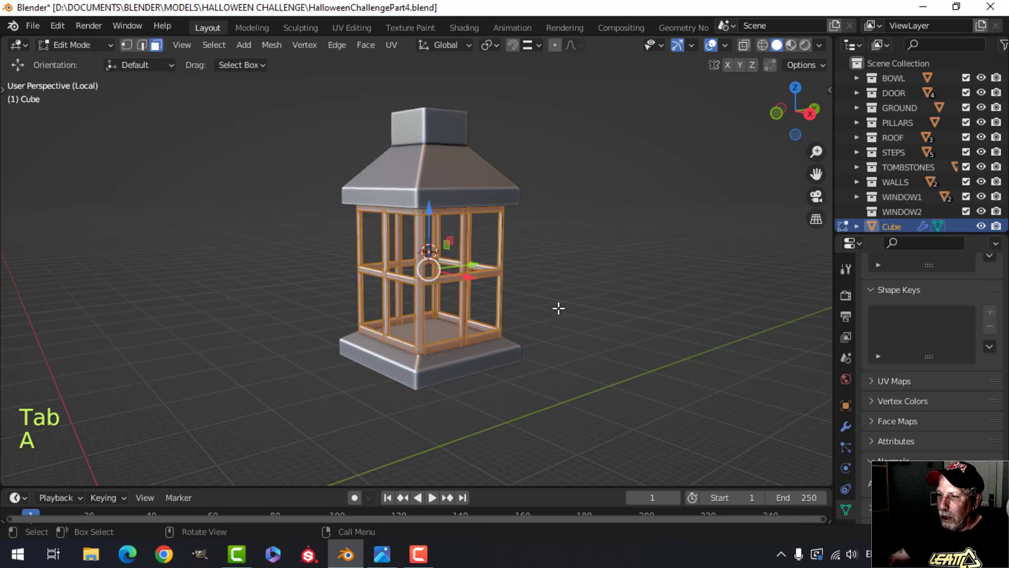
scroll(558, 308, up, 4)
key(s)
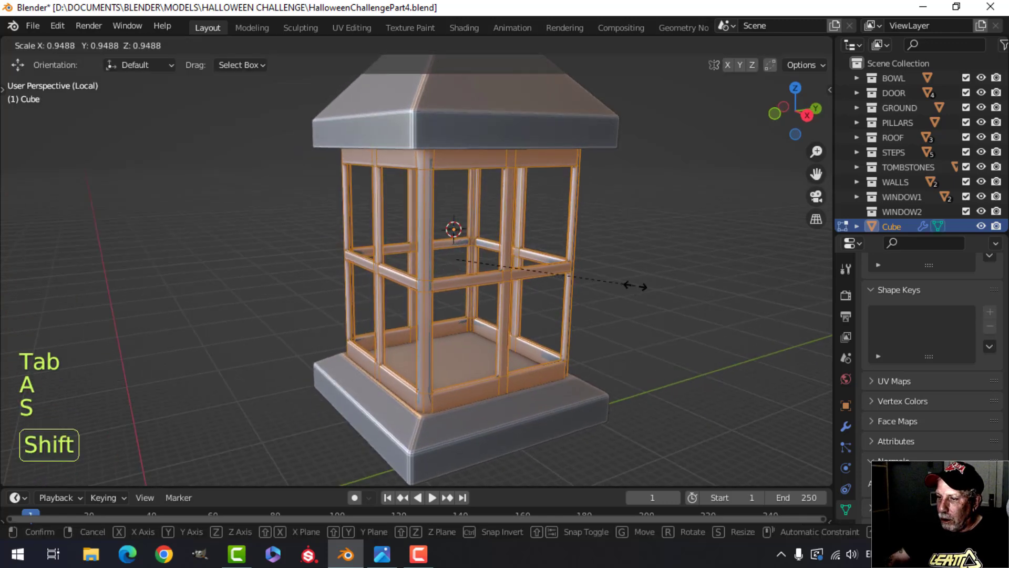
click(635, 286)
middle_drag(635, 286, 456, 198)
key(Tab)
scroll(574, 282, down, 3)
key(alt+a)
scroll(482, 284, up, 2)
middle_drag(482, 284, 503, 312)
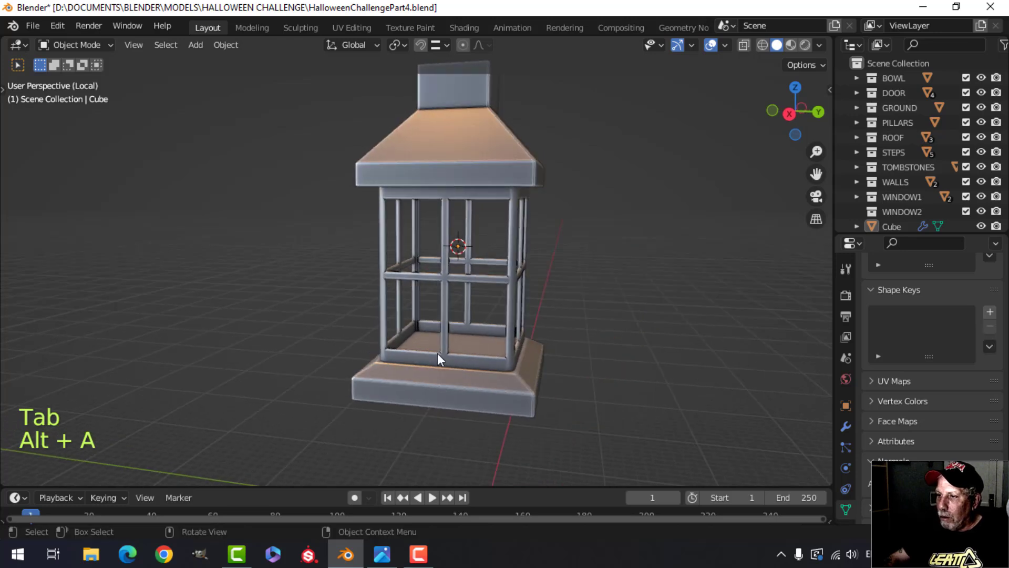
middle_drag(500, 256, 541, 266)
Step: Add a cube inside the lantern frame from the front view and scale its mesh up to about 1.4
key(KP_1)
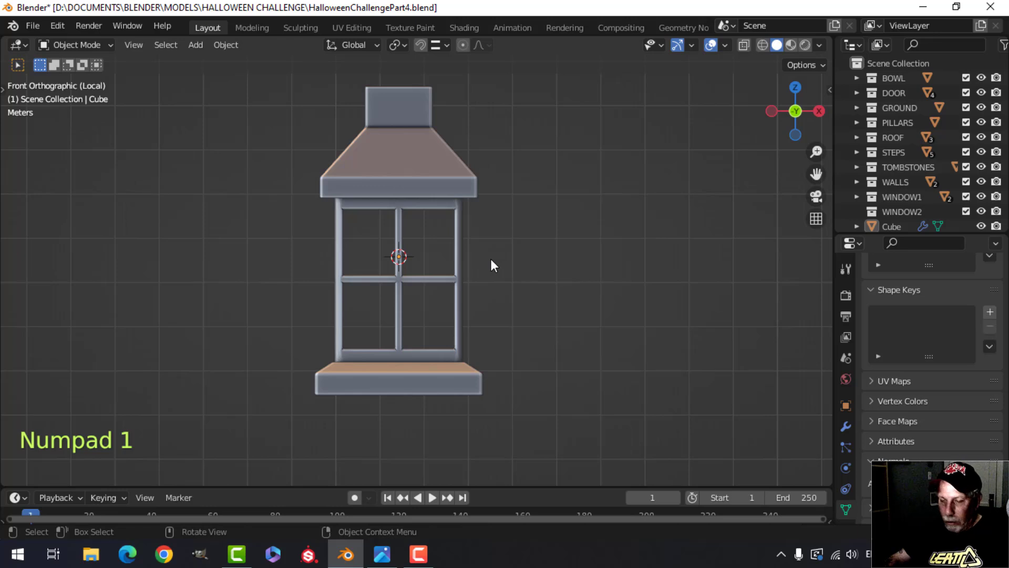
key(shift+a)
mouse_move(436, 221)
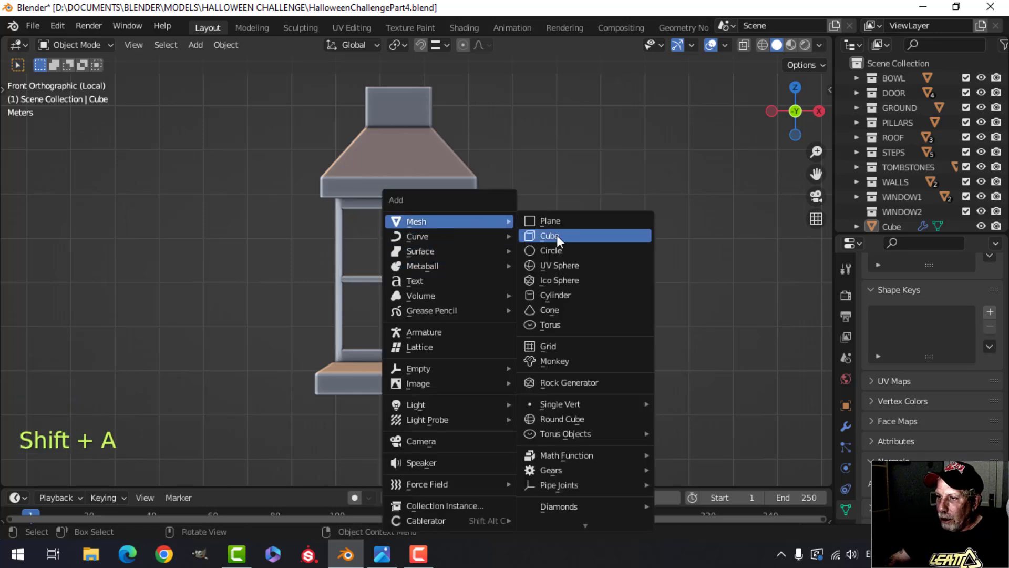
click(555, 236)
key(Tab)
key(s)
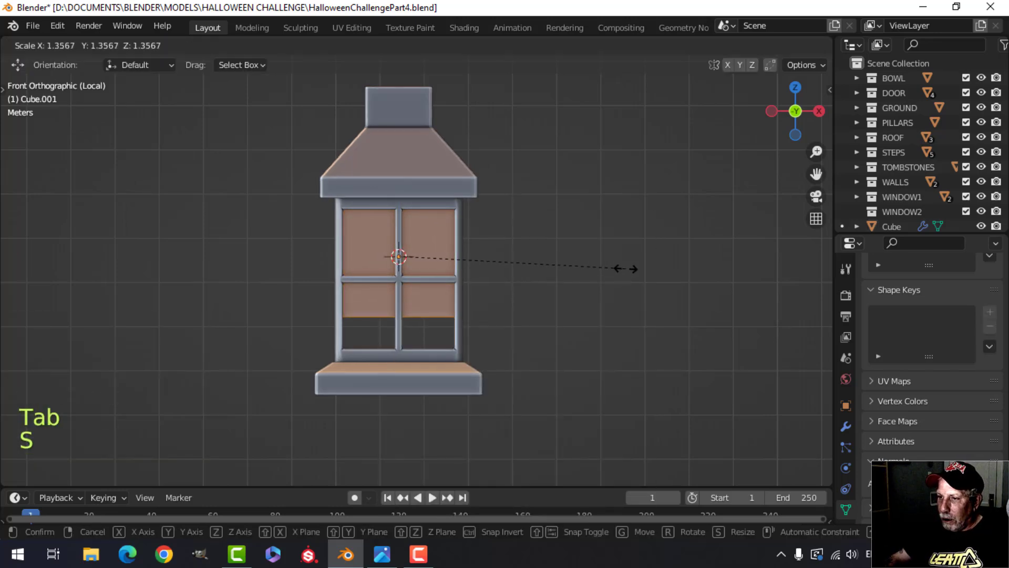
click(634, 266)
Step: Move the inner cube down about 1.04 m along Z and scale it to 0.921 so it fits inside the frame
drag(402, 217, 403, 254)
middle_drag(402, 253, 431, 270)
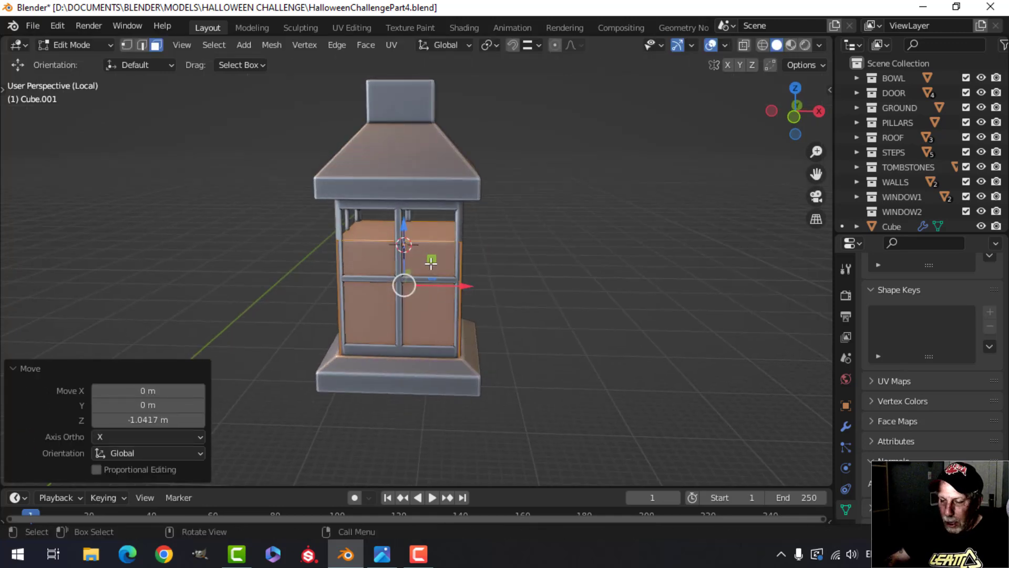
key(s)
click(516, 277)
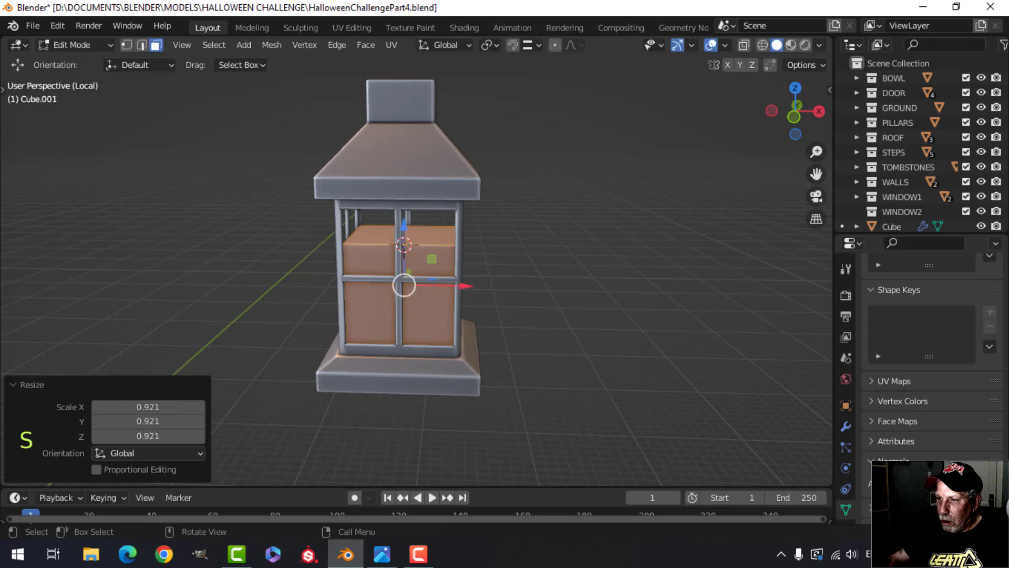
Step: Select the inner cube's top face and raise it about 1.13 m to the underside of the cap
click(422, 233)
middle_drag(469, 258, 466, 240)
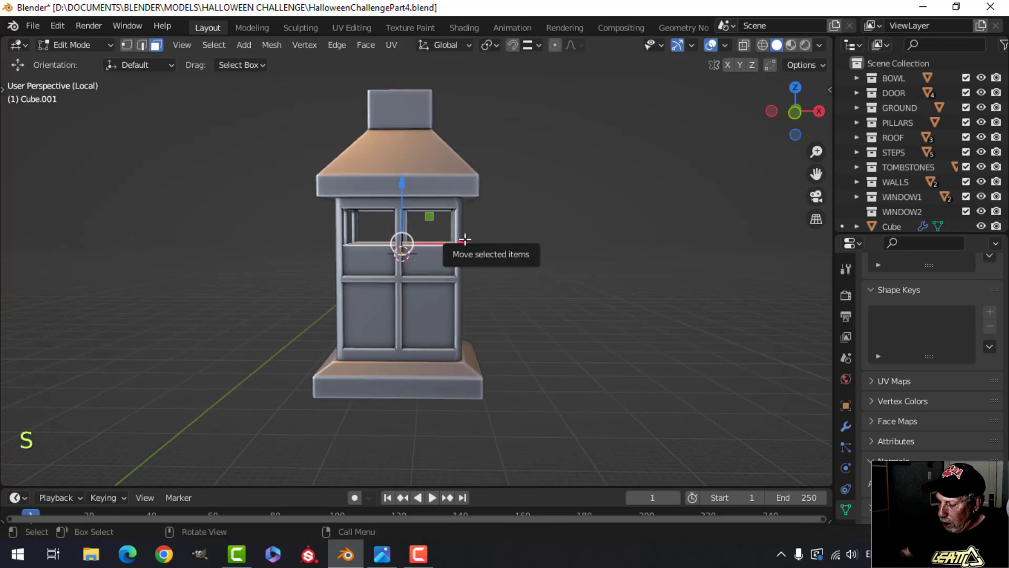
key(KP_1)
drag(399, 185, 400, 182)
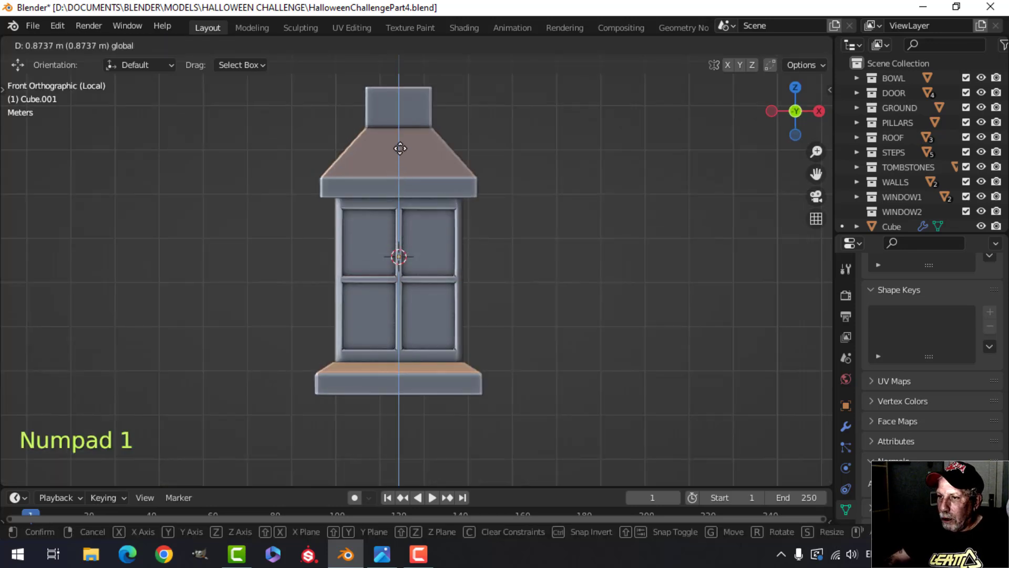
drag(400, 138, 400, 137)
Step: Widen the inner cube's top face to about 1.2 in wireframe display, then return to solid shading and Object Mode
key(z)
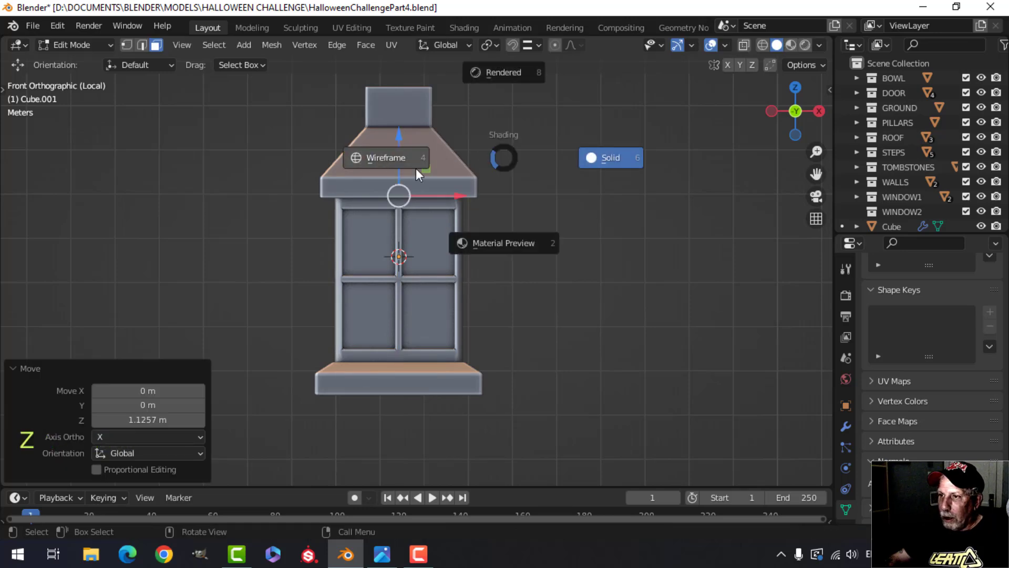
click(416, 169)
key(s)
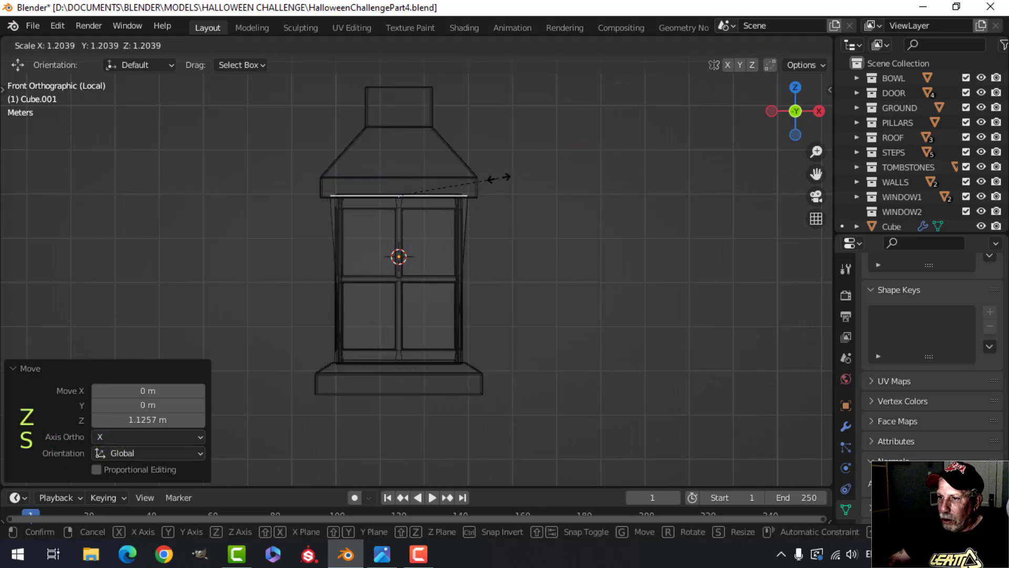
click(498, 176)
key(z)
click(595, 171)
mouse_move(578, 190)
middle_down()
mouse_move(468, 263)
mouse_move(494, 280)
mouse_move(402, 289)
middle_up()
key(Tab)
key(alt+a)
Step: Hide the old window-barred frame and isolate the tapered inner box in local view
scroll(400, 291, up, 2)
click(450, 302)
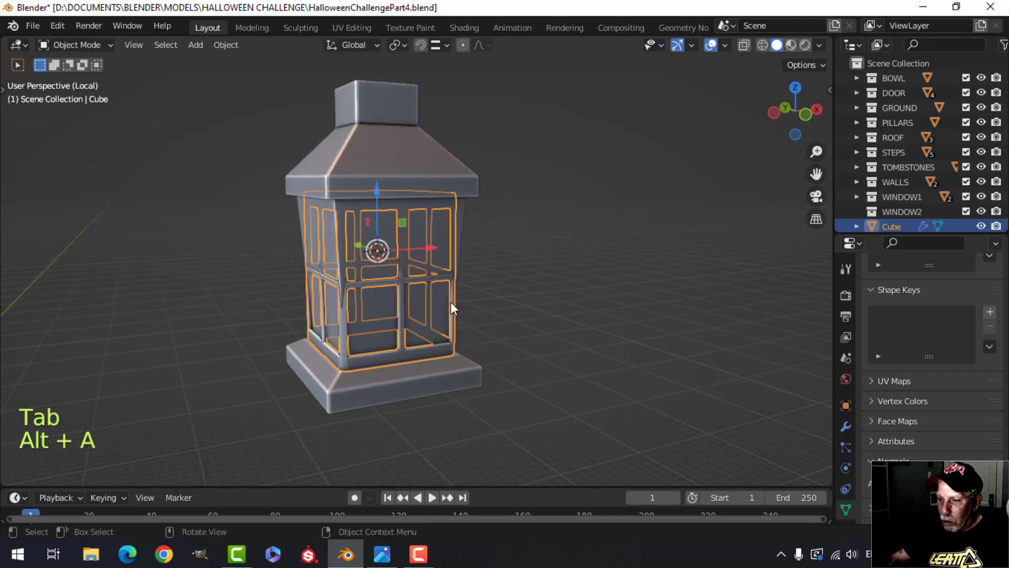
key(h)
click(416, 315)
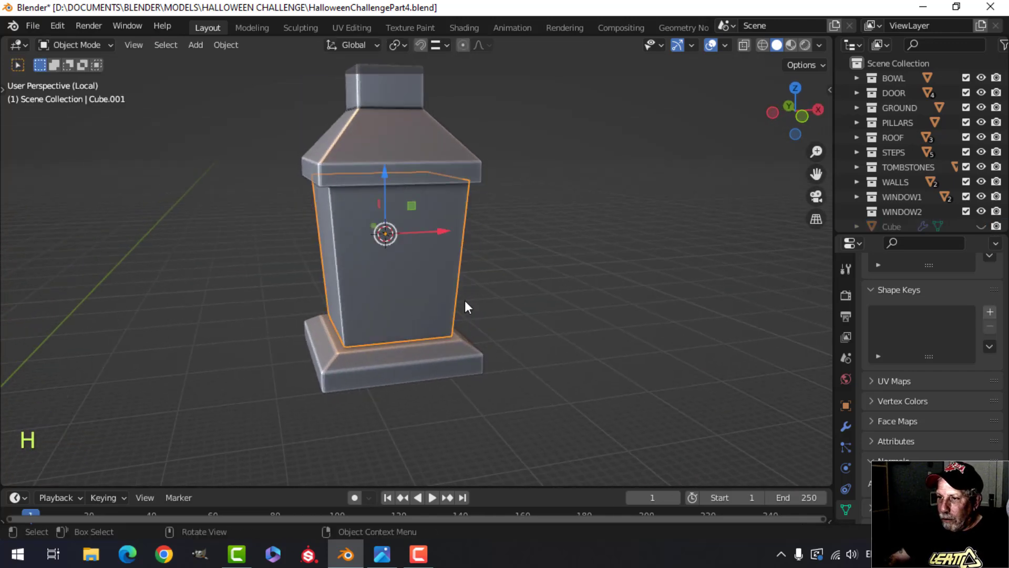
key(slash)
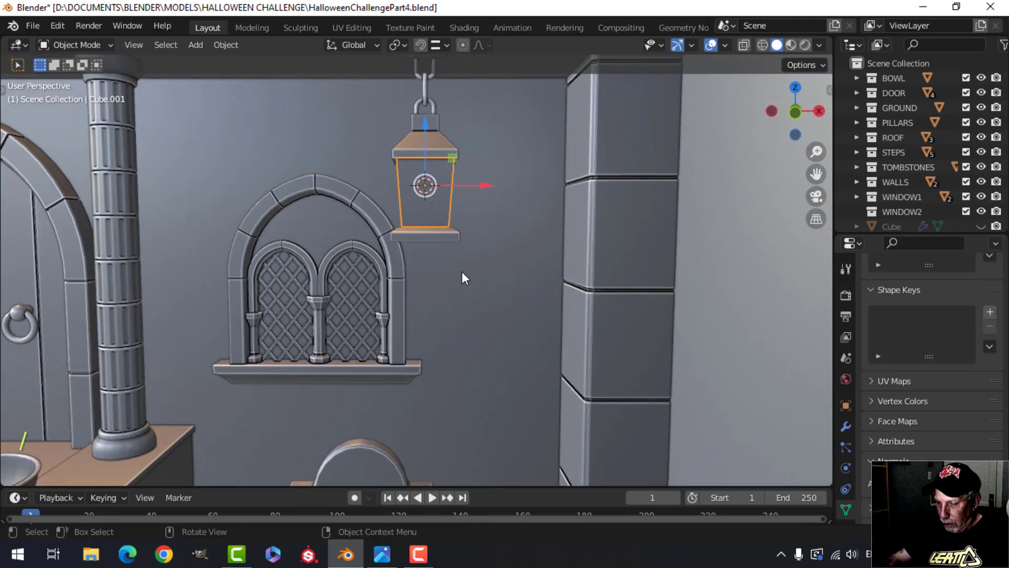
key(slash)
Step: Delete the tapered box's top and bottom faces in Edit Mode, leaving only the four sides
middle_drag(463, 319, 451, 239)
key(Tab)
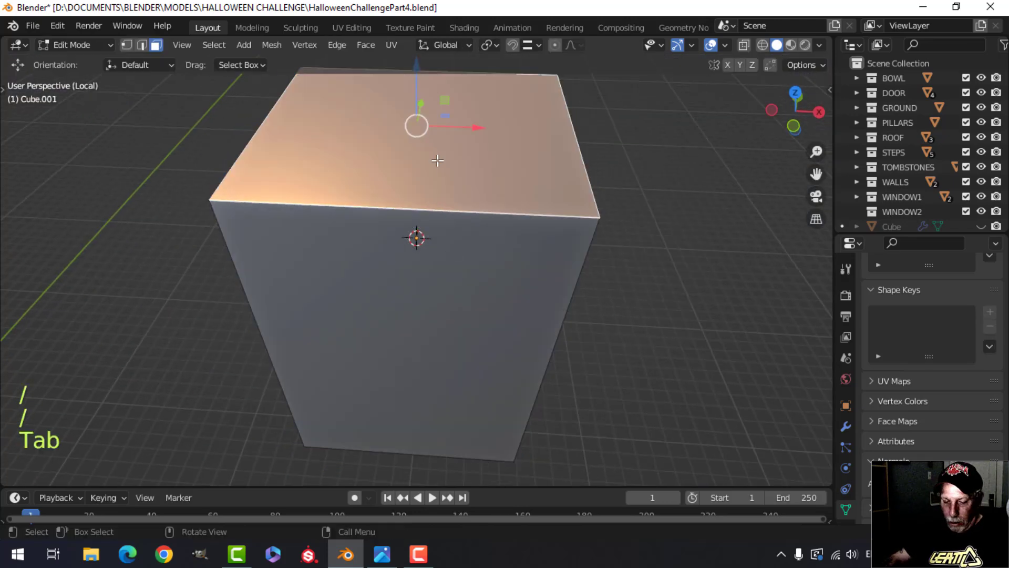
scroll(482, 279, down, 4)
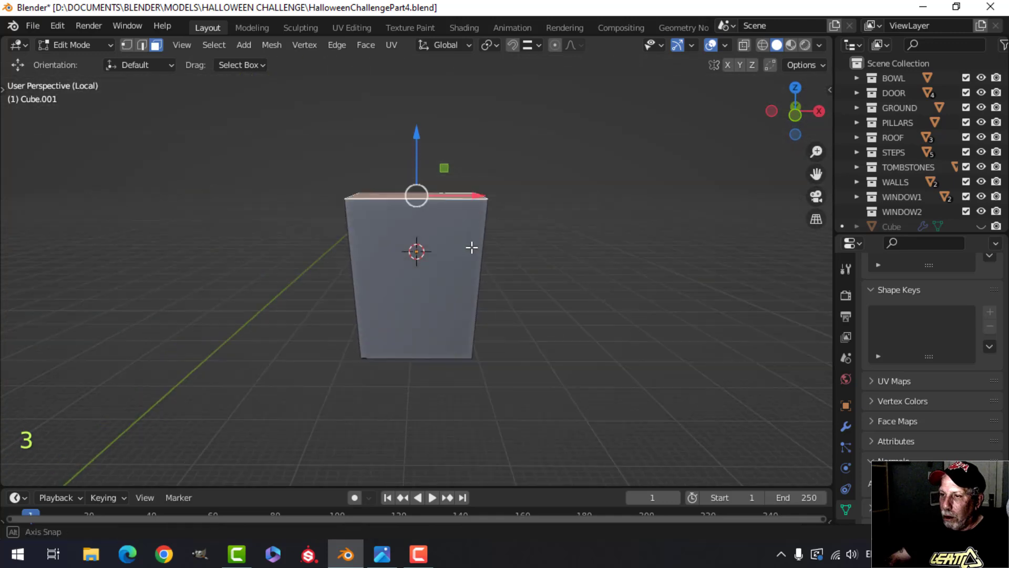
middle_drag(471, 244, 522, 351)
shift+click(438, 334)
key(x)
click(438, 335)
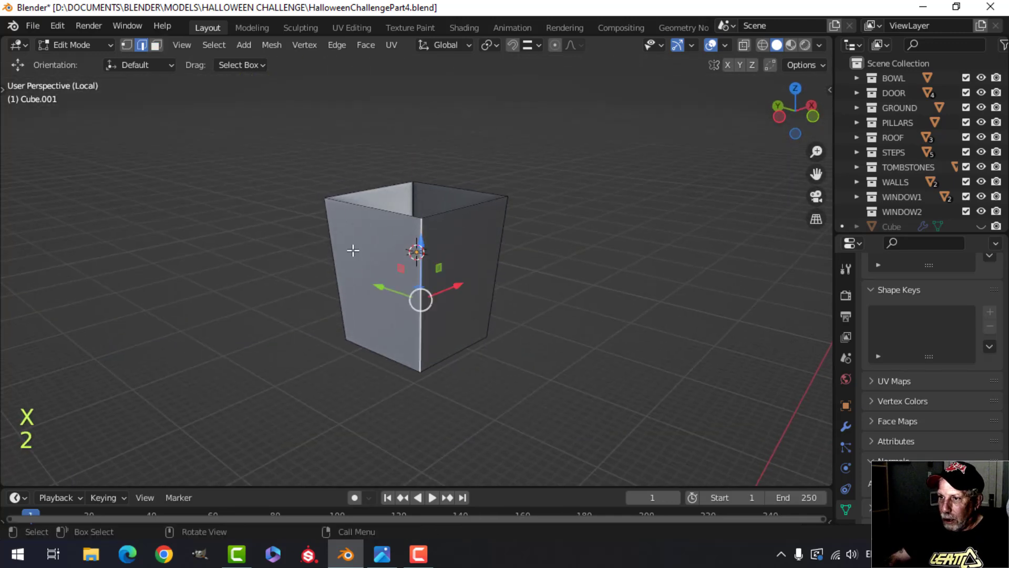
Step: Bevel the box's four vertical corner edges with a width of about 0.1 m and 2 segments
middle_drag(559, 303, 450, 279)
middle_drag(572, 306, 509, 340)
shift+click(491, 267)
scroll(498, 325, up, 2)
key(ctrl+b)
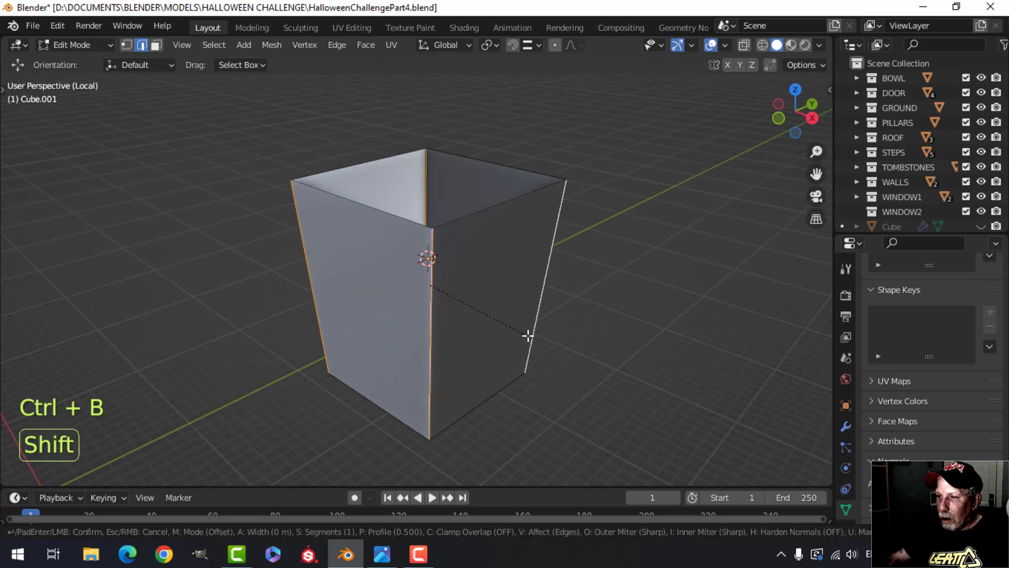
shift+click(592, 339)
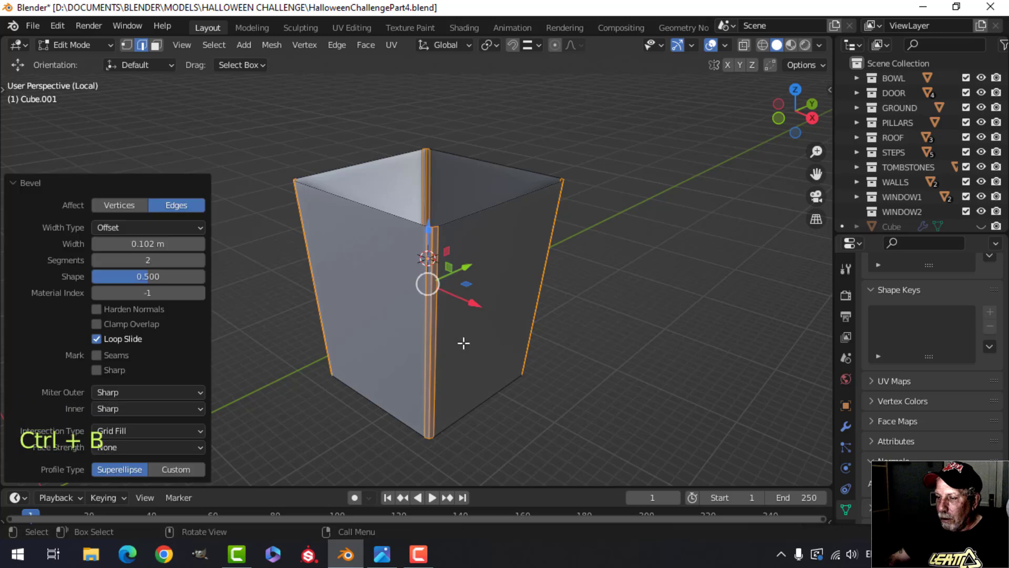
Step: Cut a loop around the middle of the box and bevel it wide, leaving narrow upper and lower rail bands
key(alt+a)
middle_drag(464, 342, 494, 338)
key(ctrl+r)
click(460, 327)
right_click(459, 326)
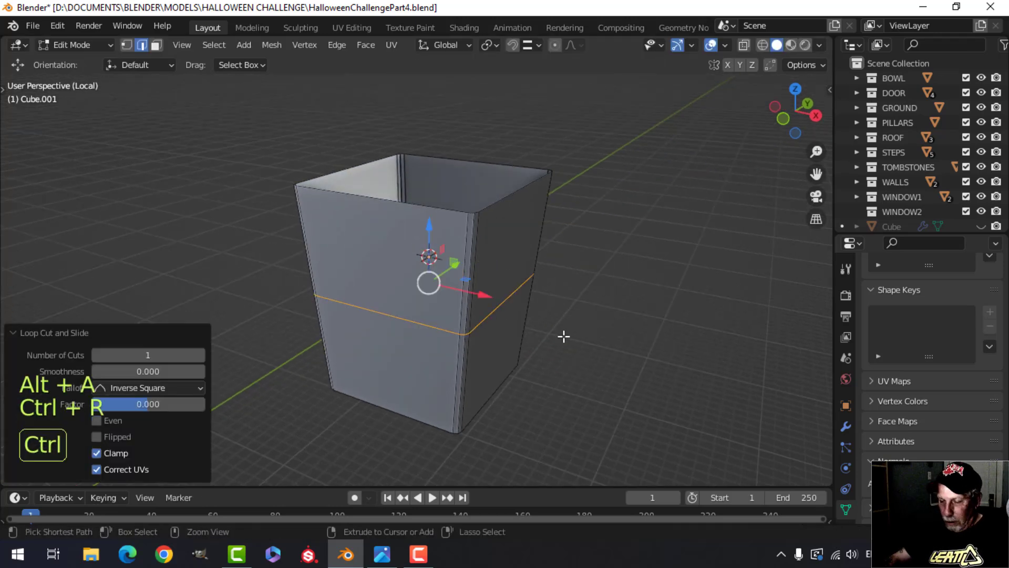
key(ctrl+b)
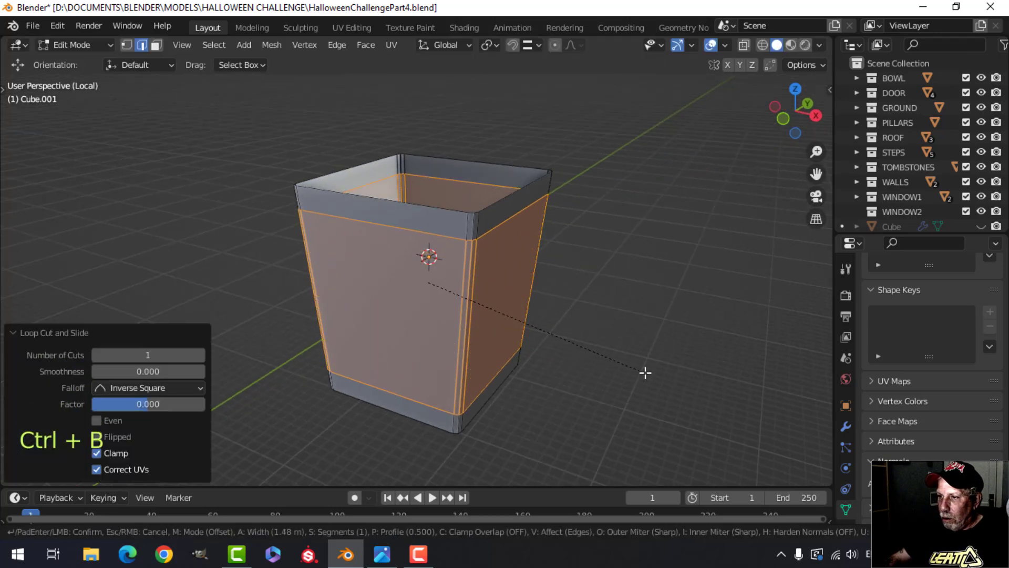
click(496, 383)
Step: Add a centred horizontal loop cut around the box and a centred vertical loop cut on its front side
middle_drag(496, 384, 451, 280)
key(alt+a)
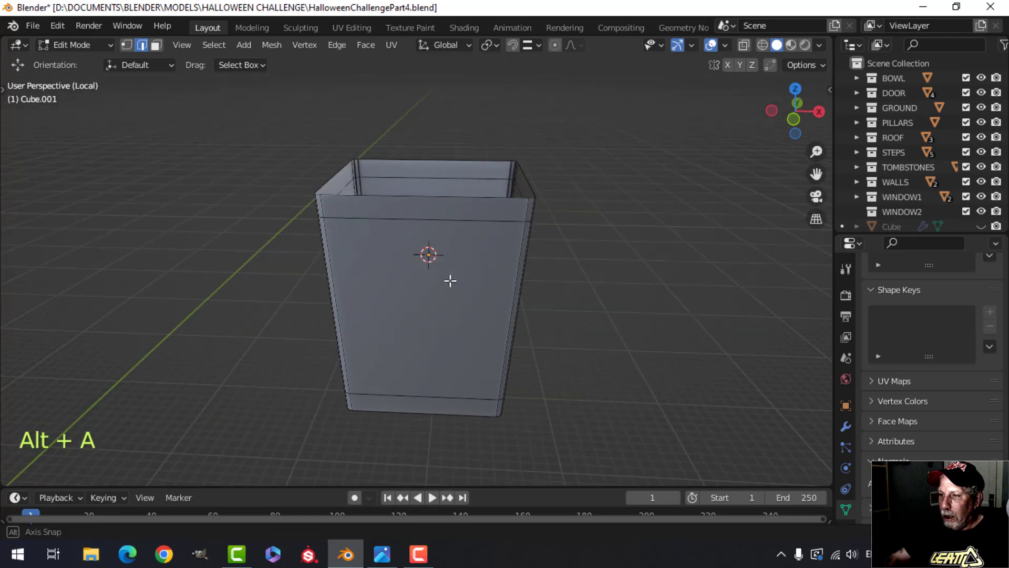
key(ctrl+r)
click(514, 304)
right_click(482, 268)
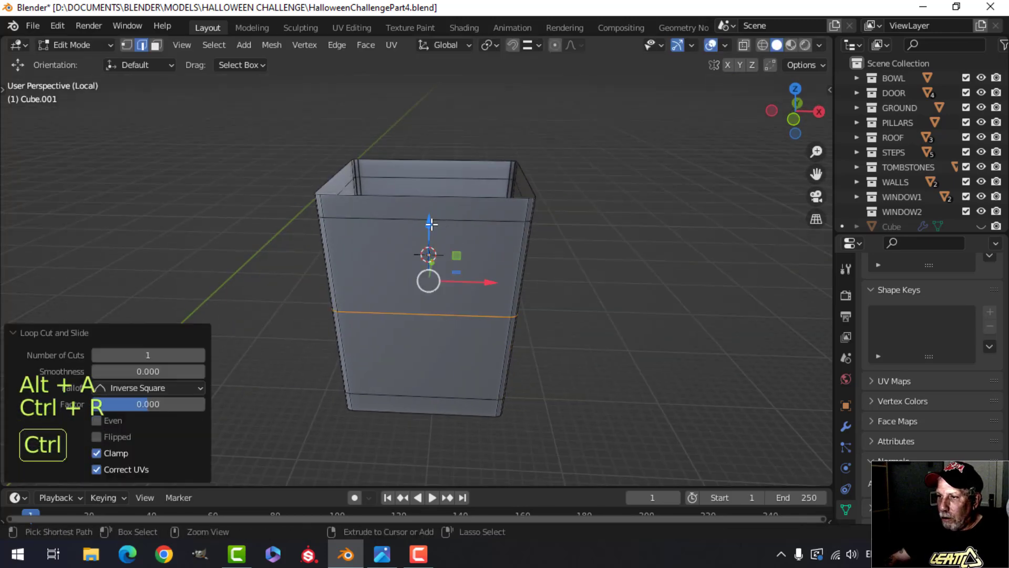
key(ctrl+r)
click(431, 226)
right_click(430, 226)
Step: Add a centred vertical loop cut on each of the box's three remaining sides
middle_drag(591, 301, 463, 305)
key(ctrl+r)
click(404, 243)
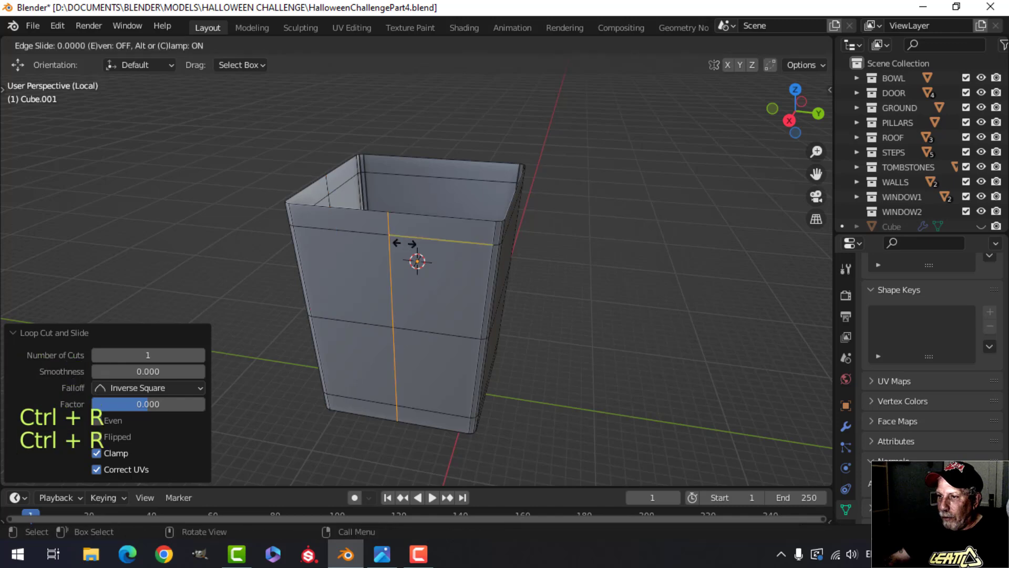
right_click(405, 243)
middle_drag(588, 301, 517, 316)
key(ctrl+r)
click(457, 245)
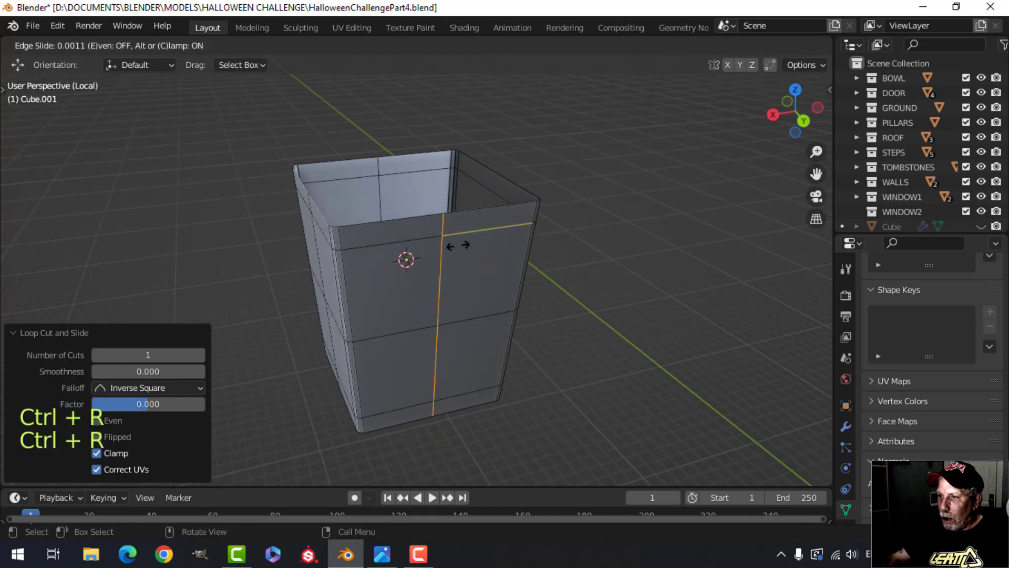
right_click(458, 245)
middle_drag(698, 313, 453, 241)
key(ctrl+r)
click(450, 242)
right_click(450, 242)
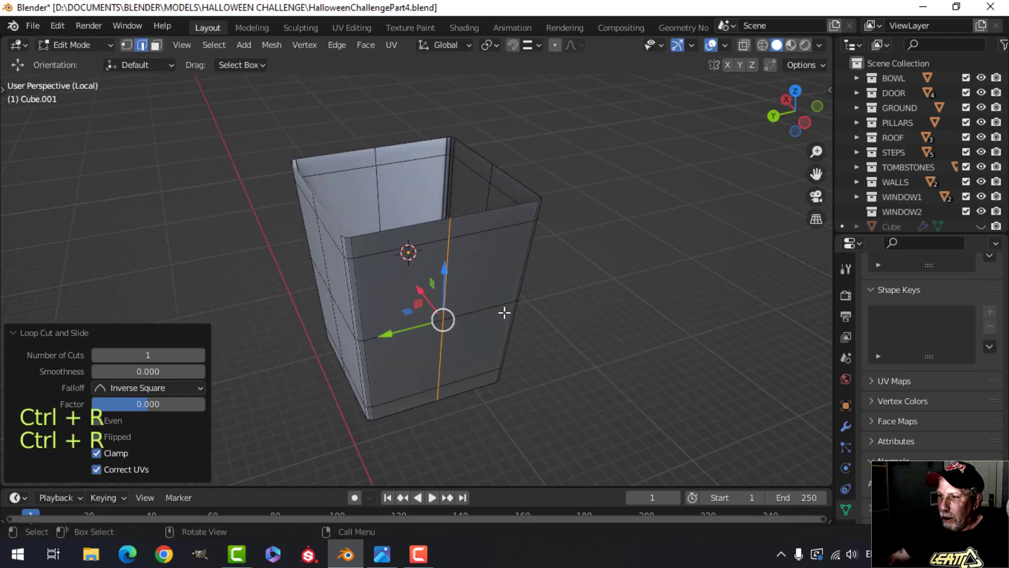
key(ctrl+r)
Step: Select the centre horizontal loop and the four vertical loops and bevel them into bar strips about 0.086 m wide
middle_drag(475, 349, 497, 316)
alt+shift+click(371, 265)
alt+shift+click(376, 285)
middle_drag(380, 314, 568, 322)
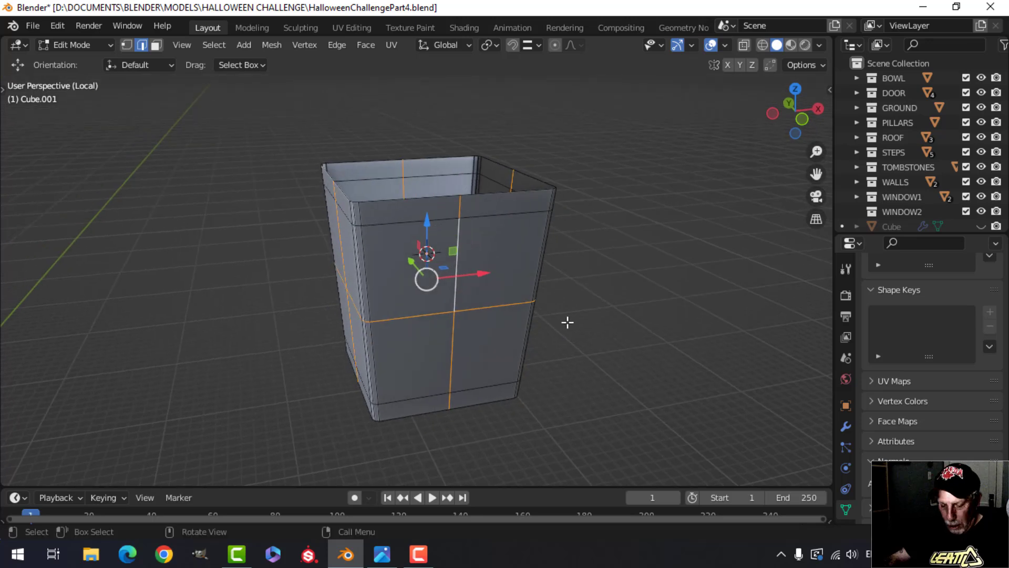
key(ctrl+b)
key(shift)
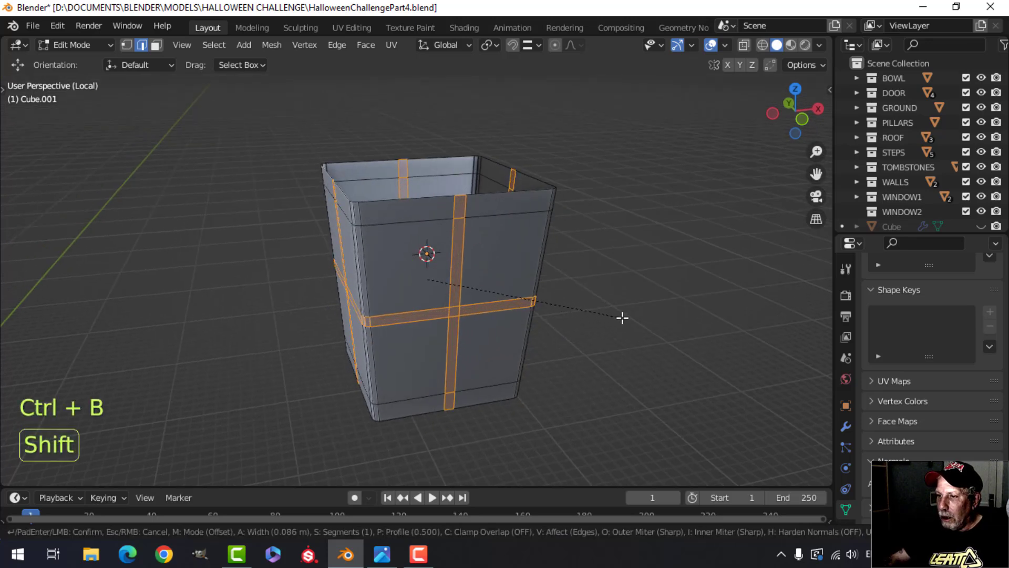
click(623, 318)
key(alt+a)
Step: Select the four pane faces on each side of the box and delete all sixteen to open the windows
click(399, 262)
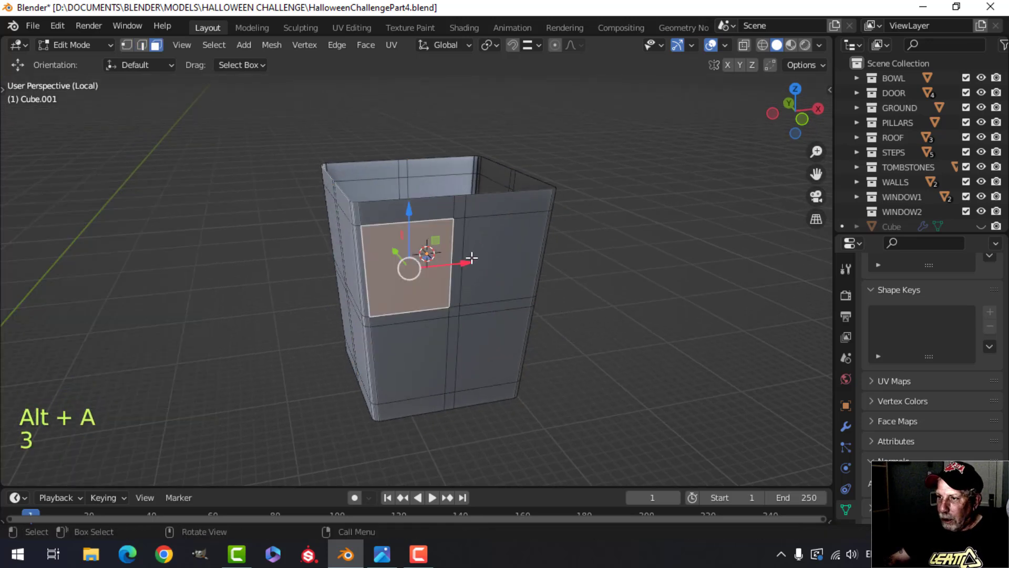
shift+click(500, 252)
shift+click(480, 337)
middle_drag(406, 342, 539, 341)
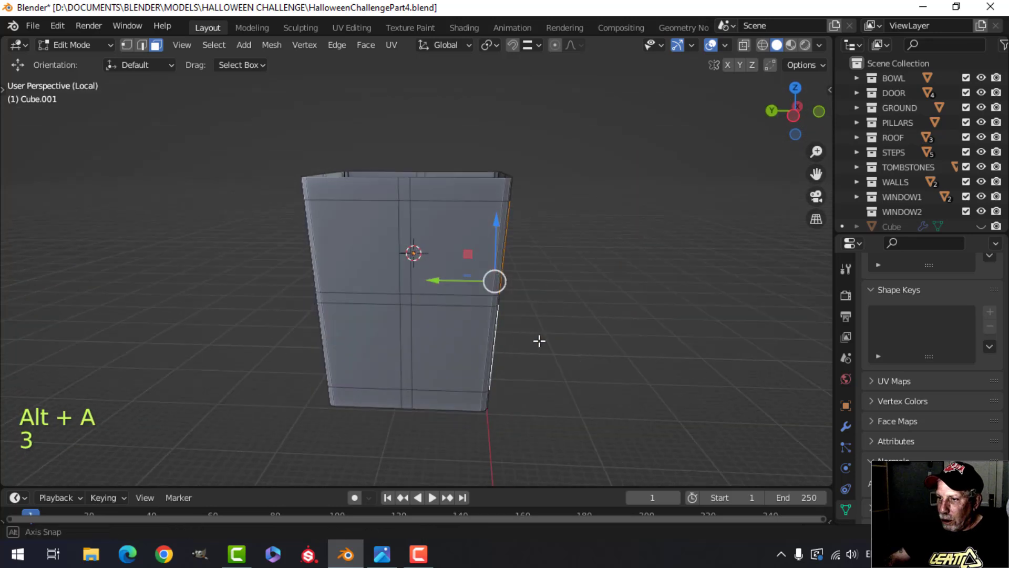
shift+click(432, 338)
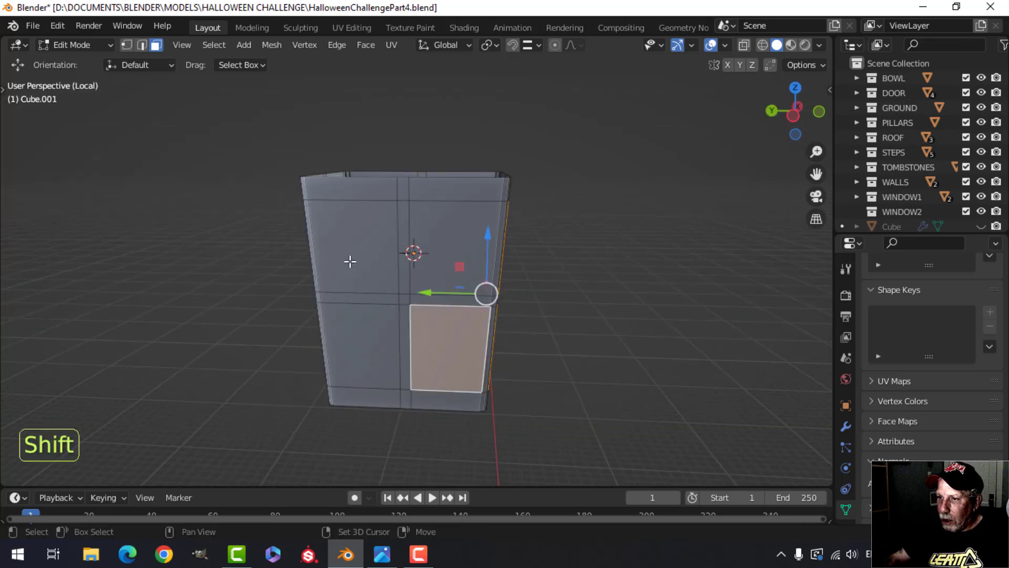
shift+click(350, 261)
shift+click(445, 234)
shift+click(344, 349)
middle_drag(344, 349, 457, 252)
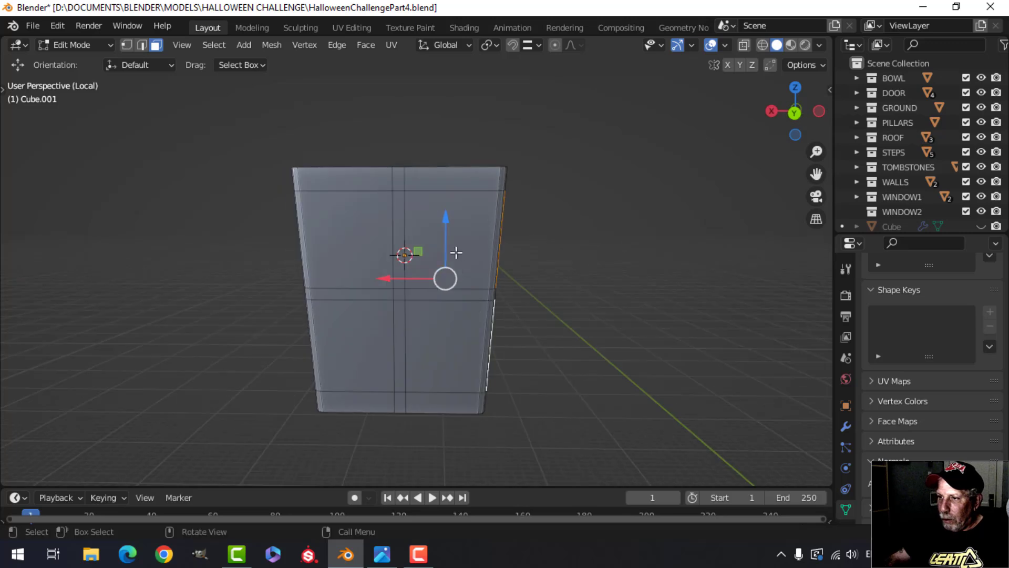
shift+click(336, 247)
shift+click(356, 334)
shift+click(431, 333)
middle_drag(431, 334, 502, 352)
shift+click(319, 250)
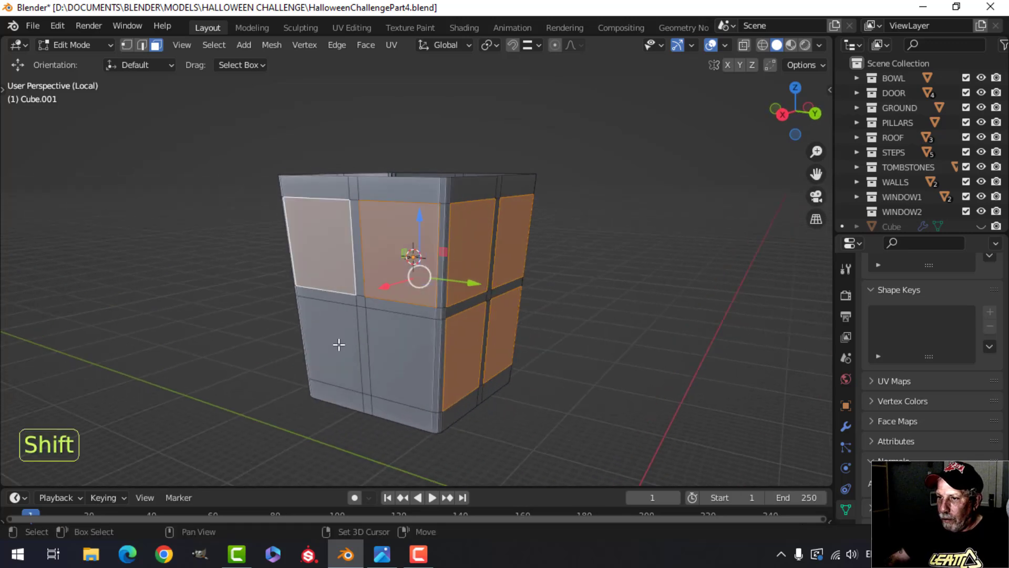
shift+click(338, 342)
shift+click(402, 357)
middle_drag(402, 357, 578, 370)
key(x)
click(548, 351)
Step: Extrude all the remaining frame faces in place and fatten them outward by about 0.132 m to give the bars thickness
key(a)
key(e)
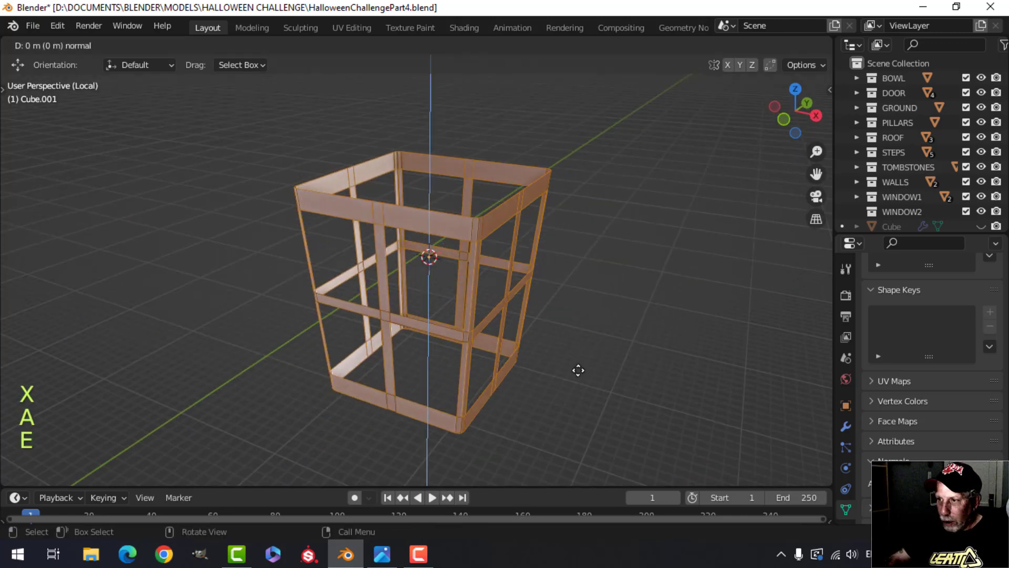
right_click(578, 371)
key(alt+s)
click(573, 346)
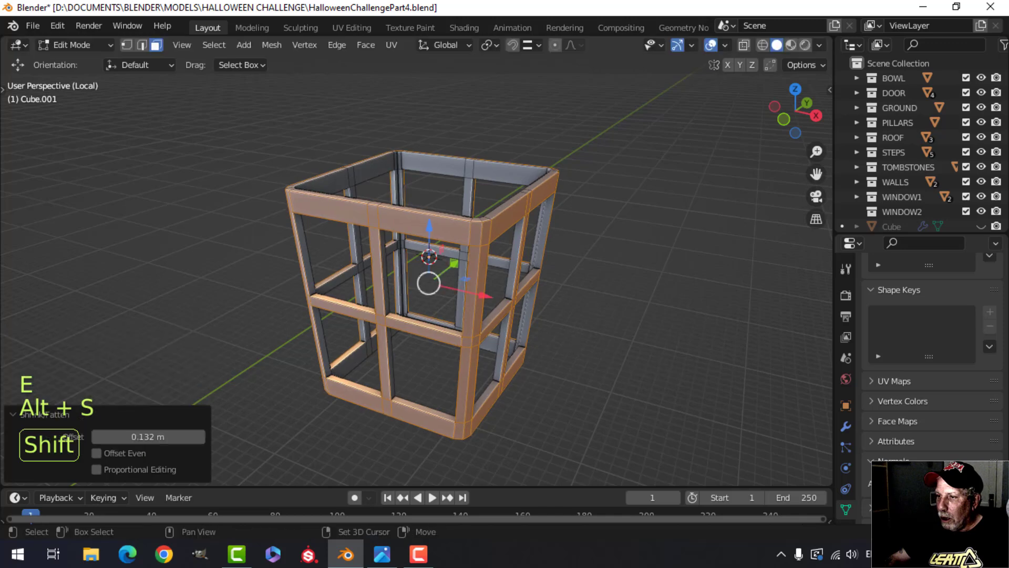
middle_drag(578, 341, 564, 356)
Step: Merge the whole frame's vertices by distance and recalculate its normals to the outside
key(a)
key(m)
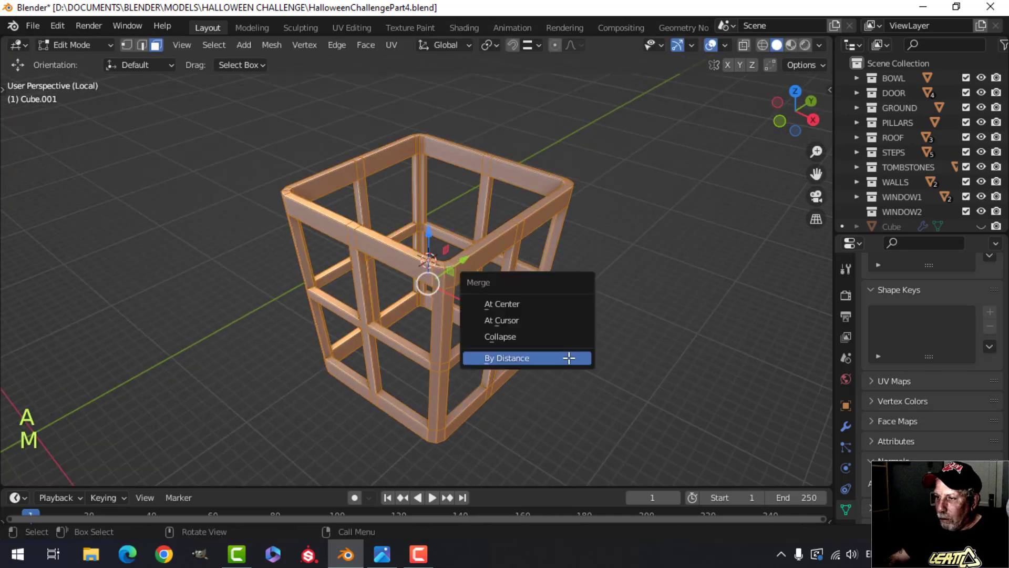
click(570, 358)
key(alt+n)
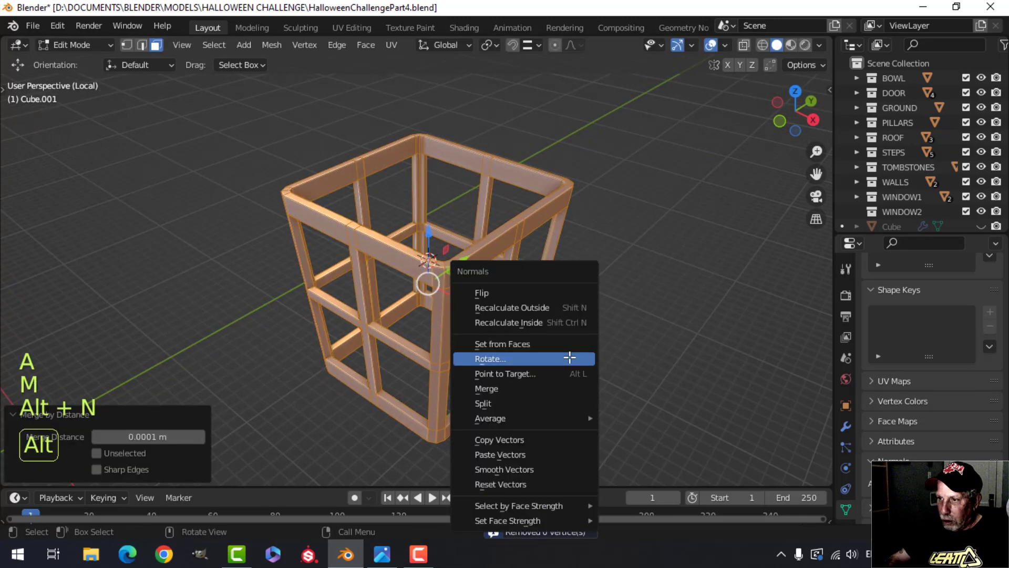
click(543, 314)
Step: Return to Object Mode and shade the new tapered frame smooth
key(Tab)
middle_drag(568, 325, 544, 277)
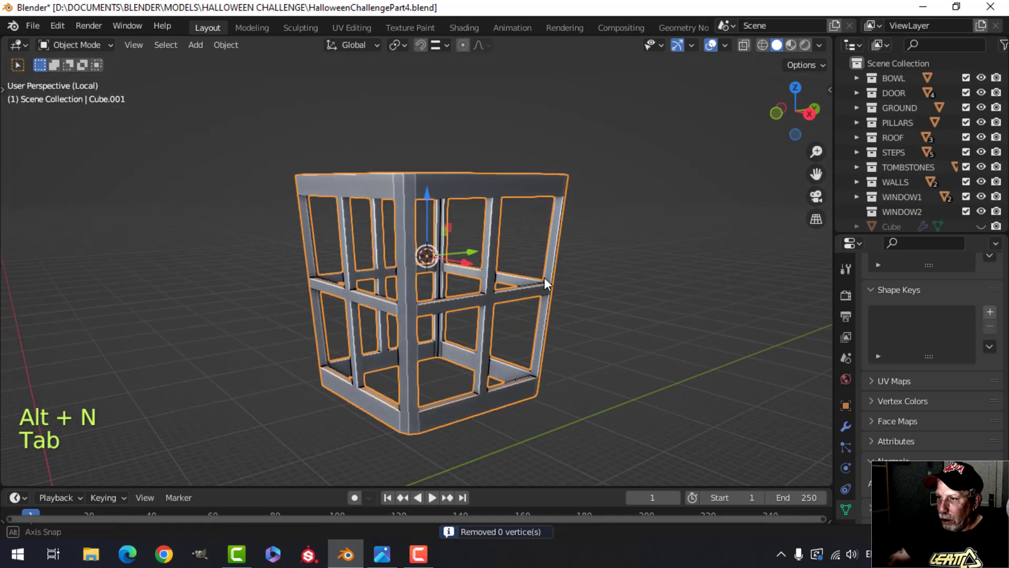
right_click(489, 183)
click(488, 179)
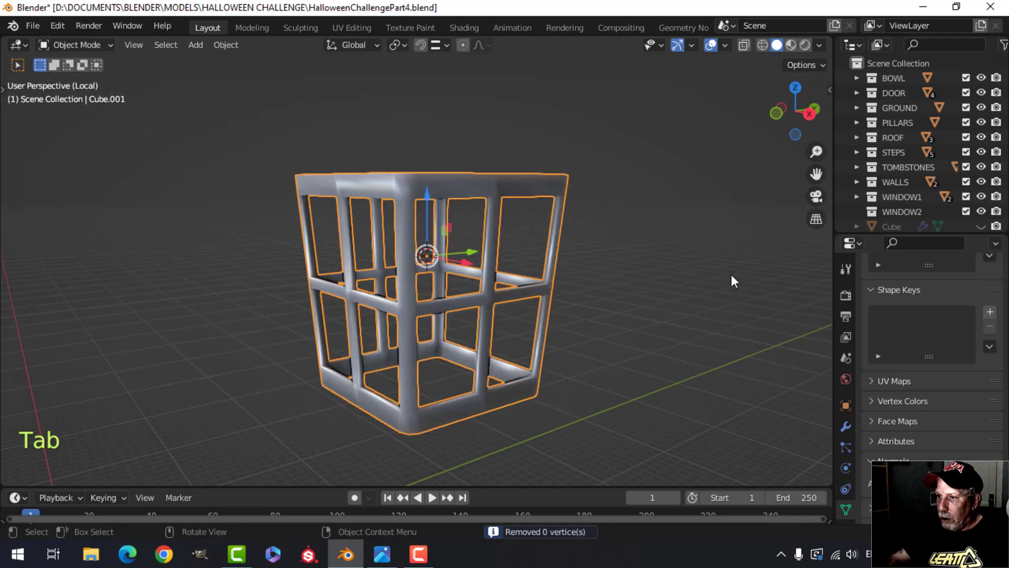
Step: Add a Bevel modifier to the tapered frame, raise its segment count by one and collapse its settings
click(847, 425)
click(886, 293)
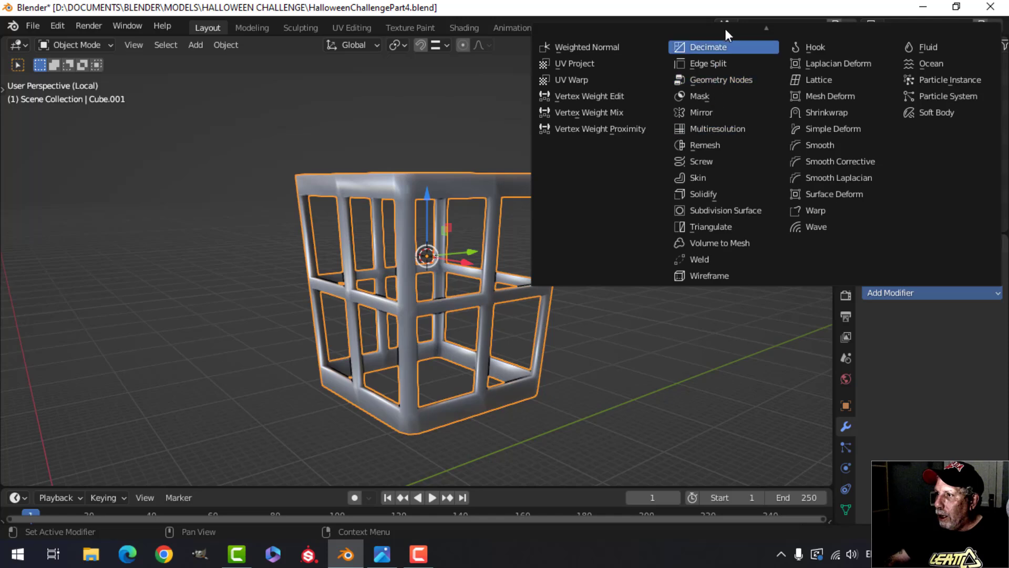
click(712, 64)
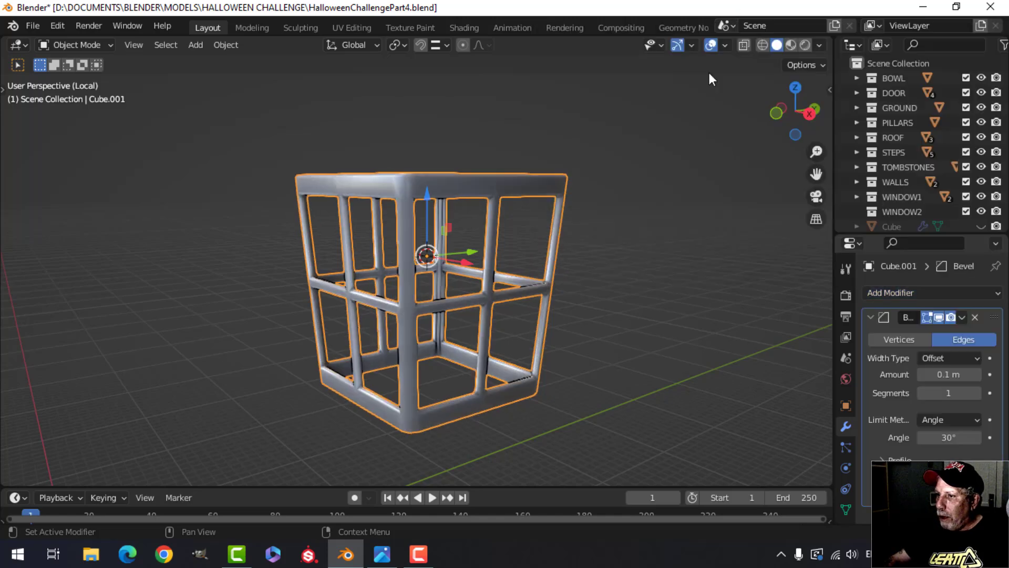
click(977, 393)
click(895, 316)
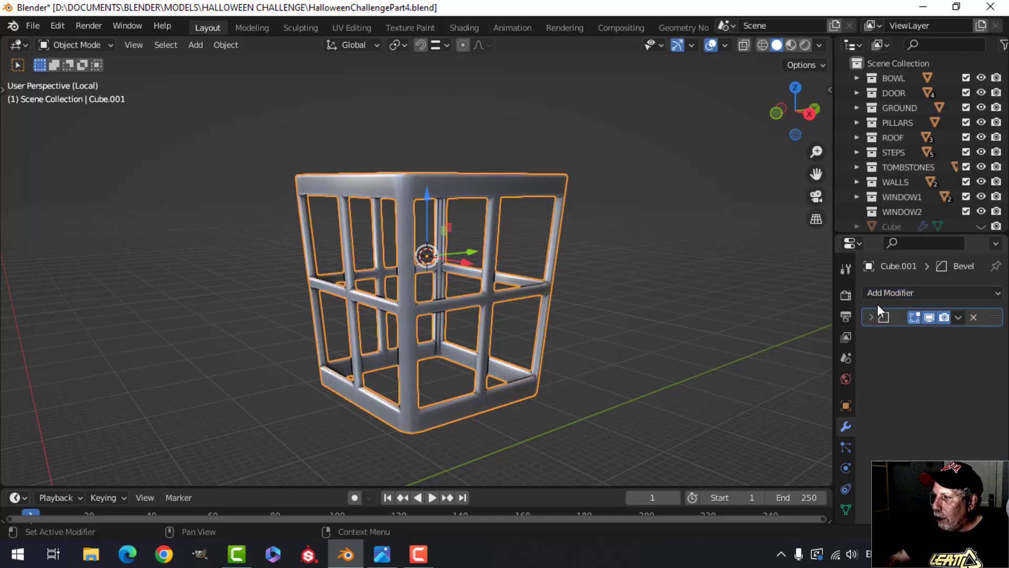
Step: Add a Weighted Normal modifier to the tapered frame and open its mesh normals settings
click(884, 293)
click(605, 60)
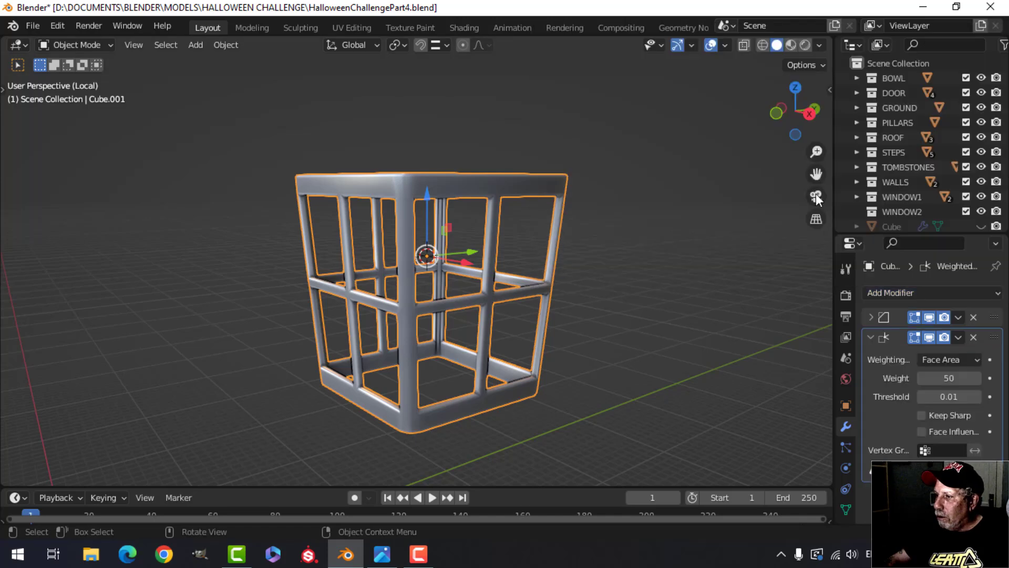
click(846, 507)
scroll(915, 483, down, 5)
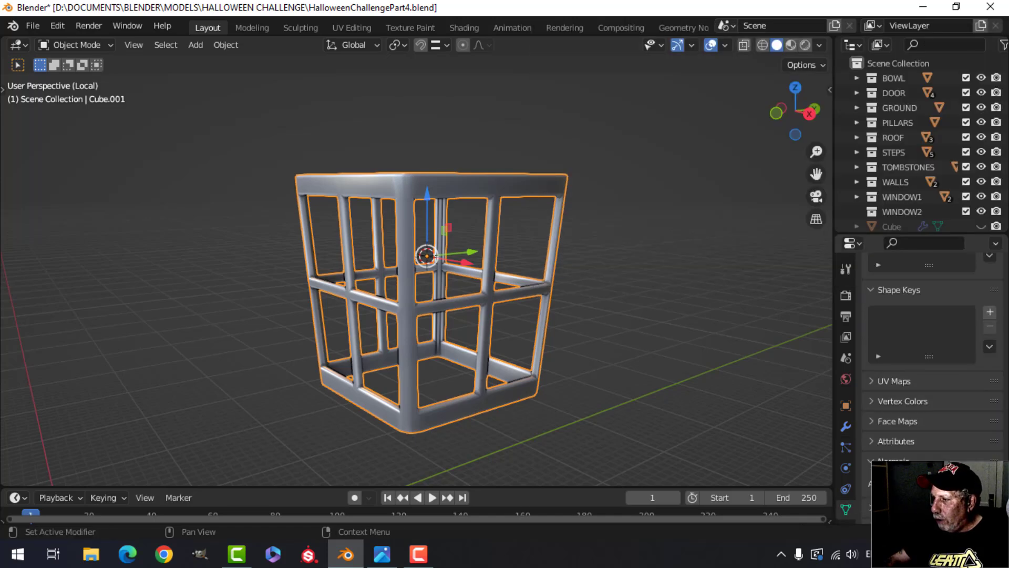
Step: Leave local view and deselect everything to show the tapered frame in place within the lantern
key(slash)
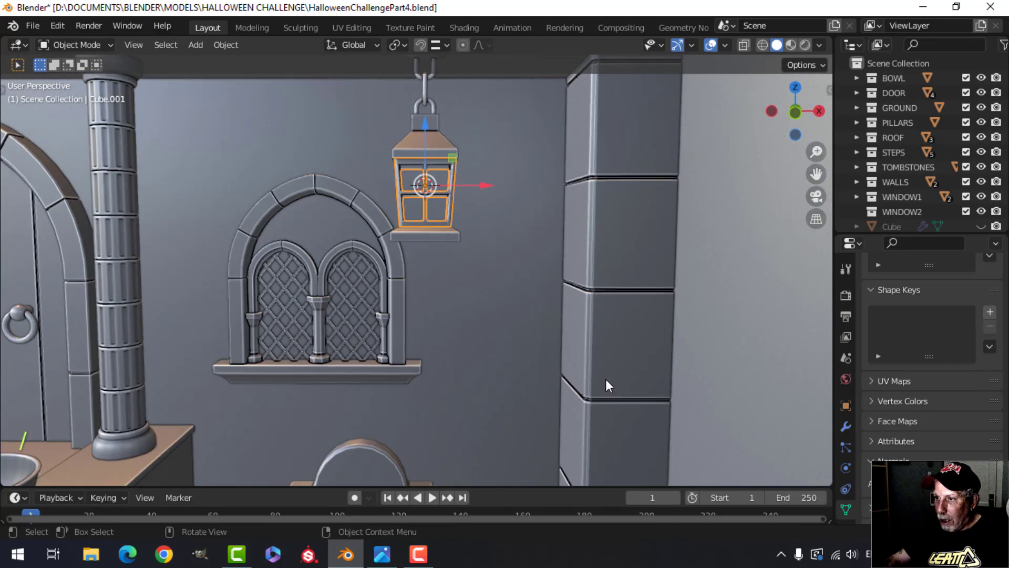
scroll(462, 247, up, 3)
key(alt+a)
middle_drag(473, 240, 459, 309)
scroll(424, 272, up, 2)
scroll(428, 289, down, 2)
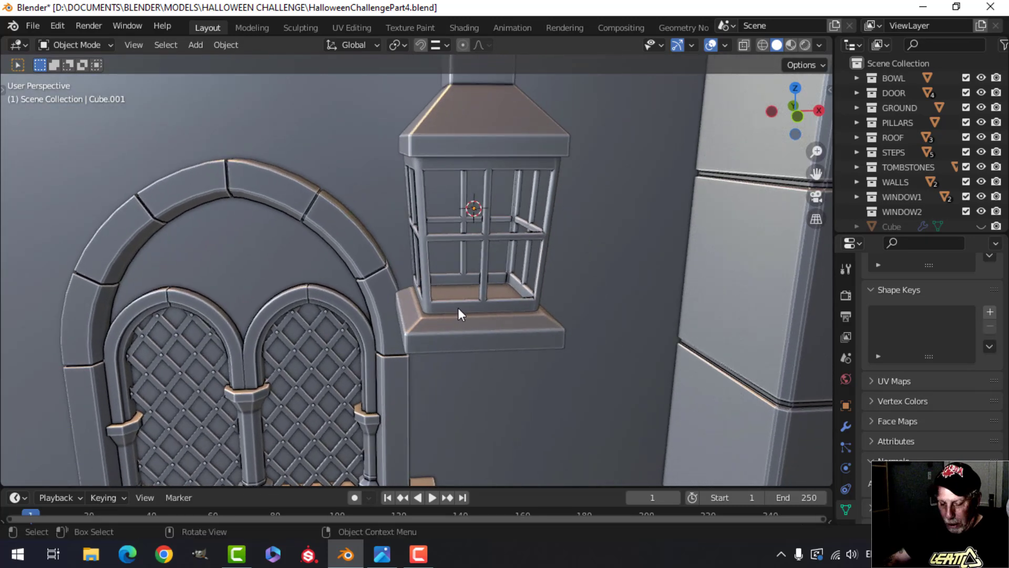
Step: Reveal the hidden objects, delete the old straight-sided frame and keep the new tapered frame visible
key(alt+h)
key(alt+a)
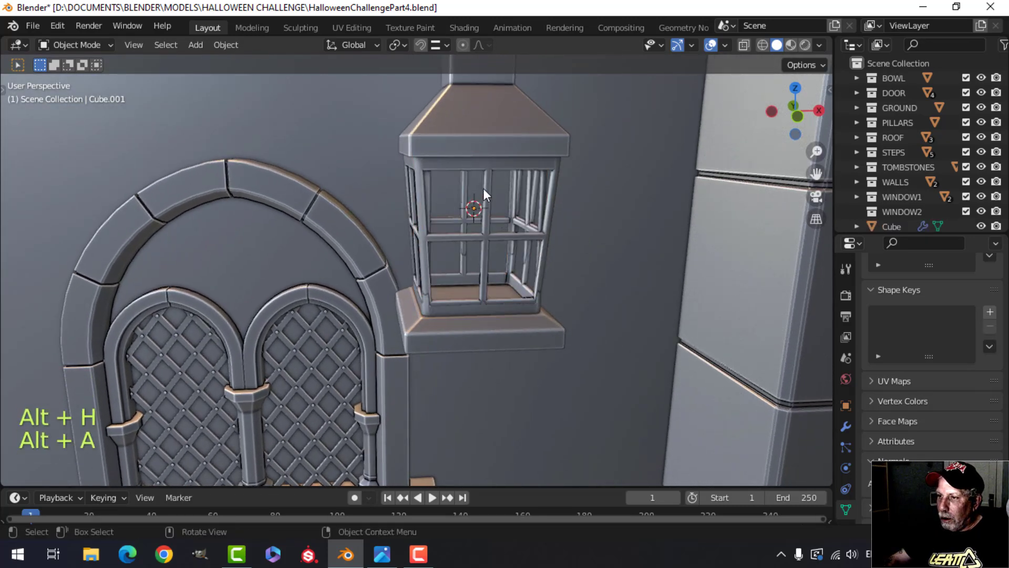
click(482, 196)
key(h)
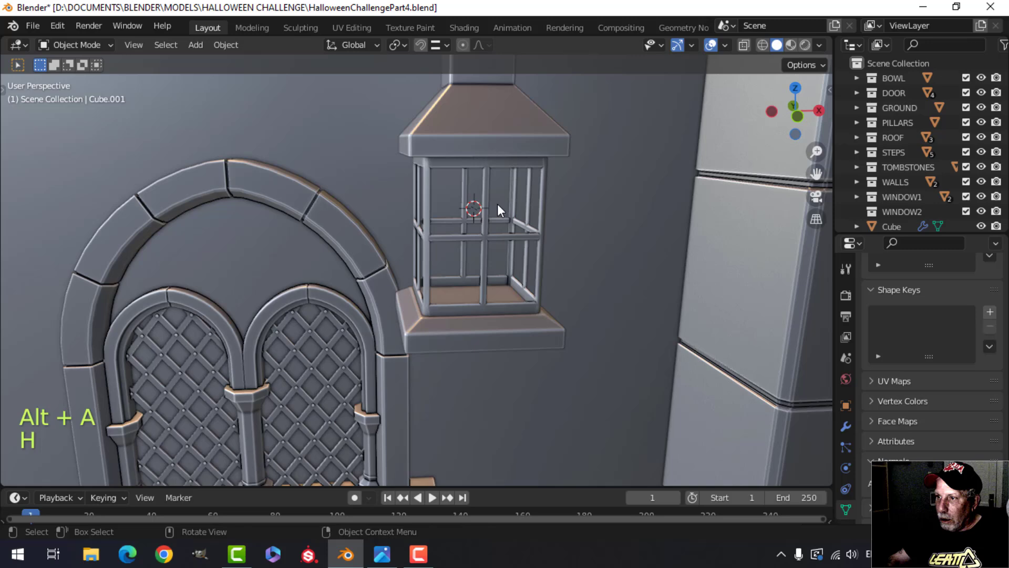
click(492, 167)
key(x)
click(492, 168)
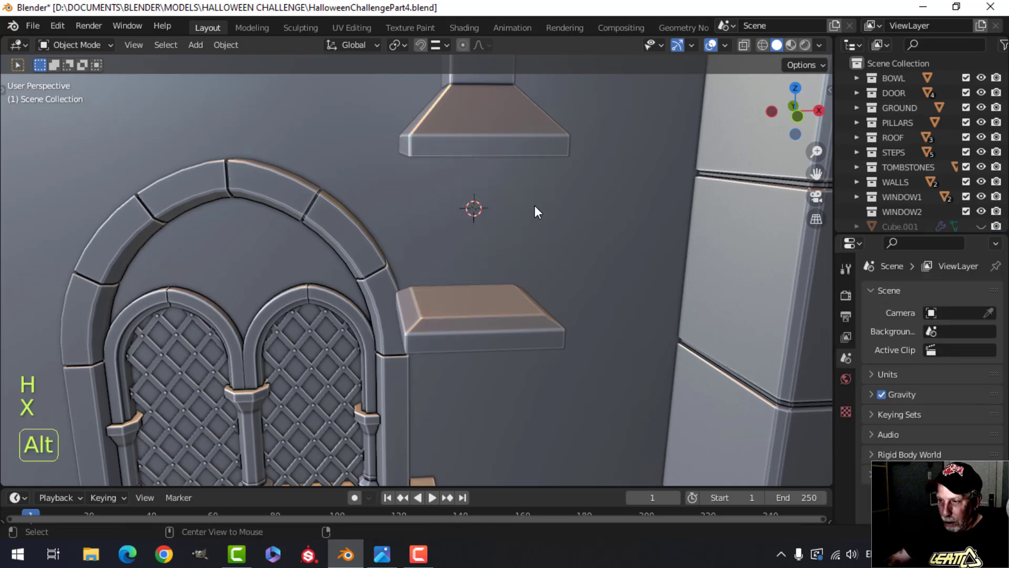
key(alt+h)
key(alt+a)
Step: Add a cube mesh inside the lantern frame and open it in Edit Mode
middle_drag(541, 257, 520, 287)
scroll(473, 265, up, 4)
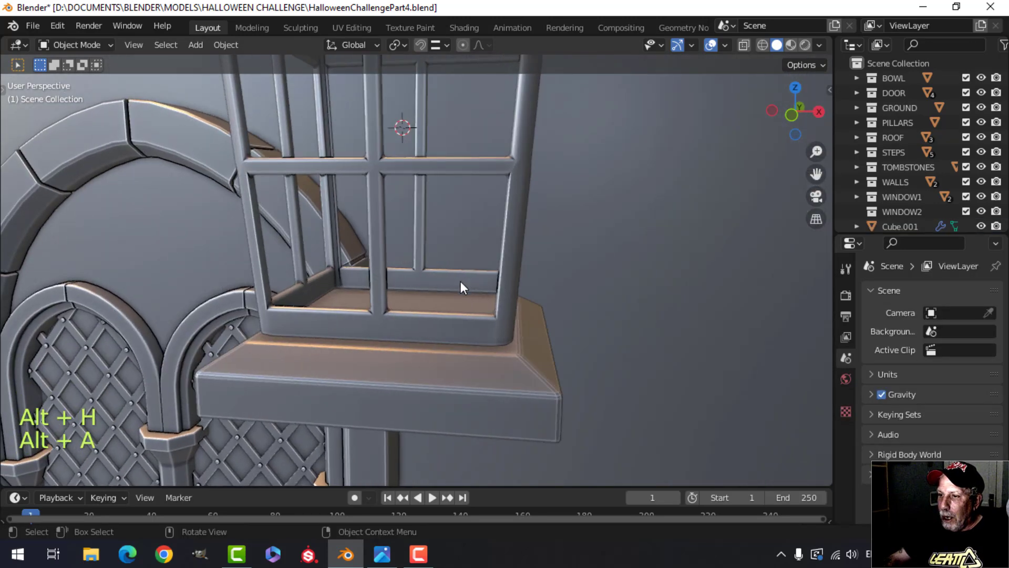
scroll(460, 281, down, 5)
shift+middle_drag(453, 305, 431, 312)
scroll(456, 312, up, 2)
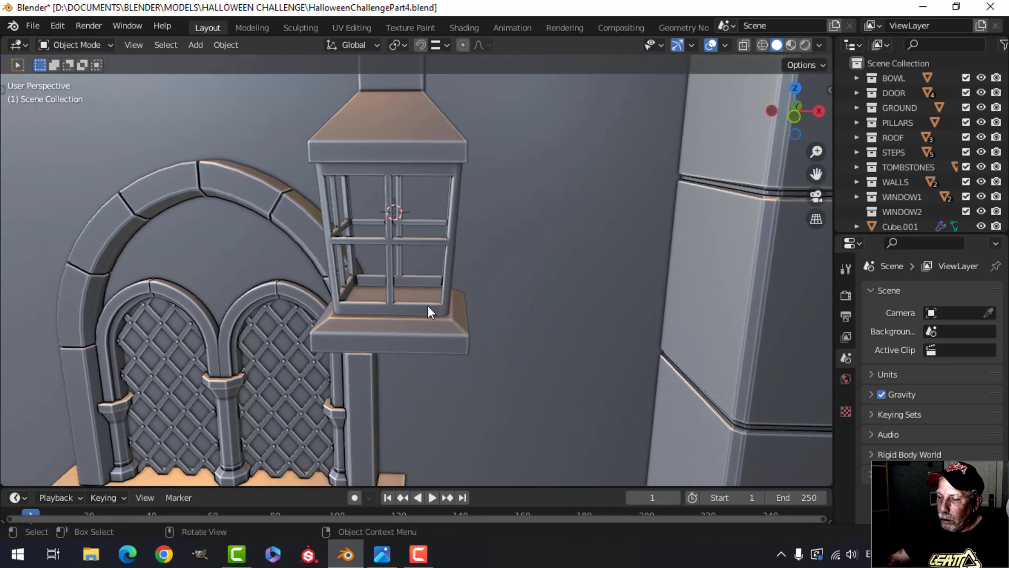
scroll(419, 305, down, 3)
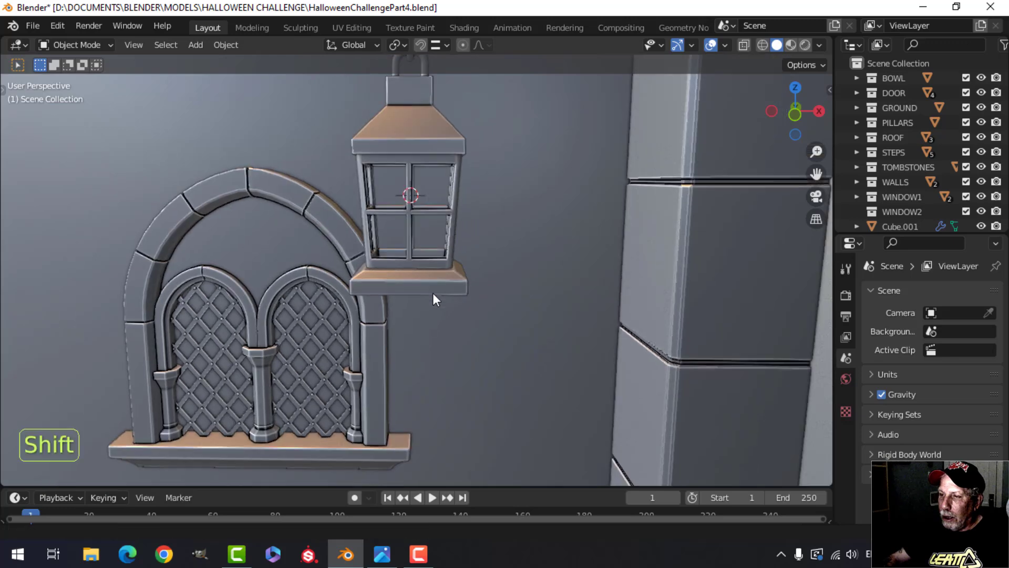
shift+scroll(433, 299, up, 2)
key(shift+a)
mouse_move(404, 224)
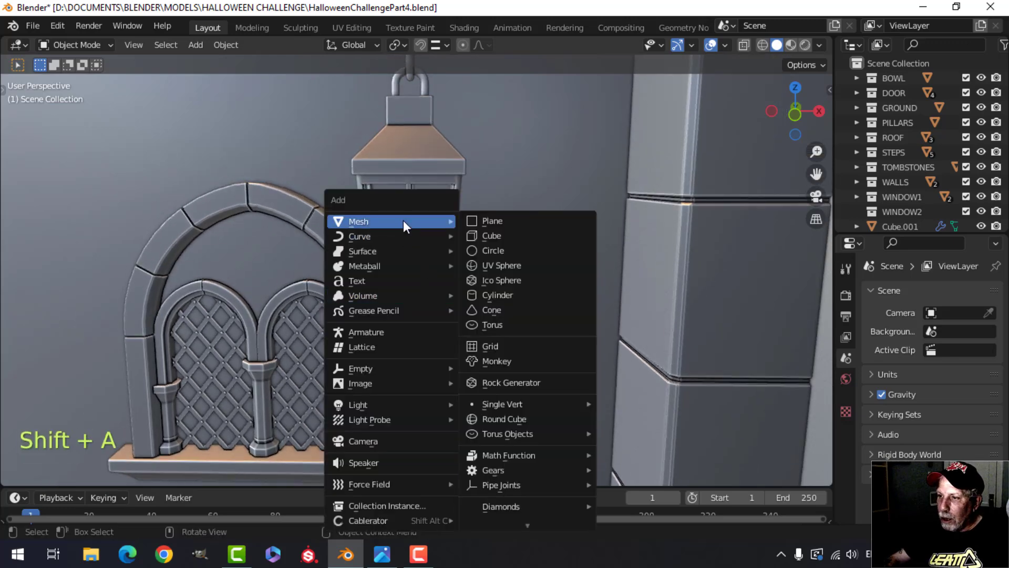
click(499, 235)
key(Tab)
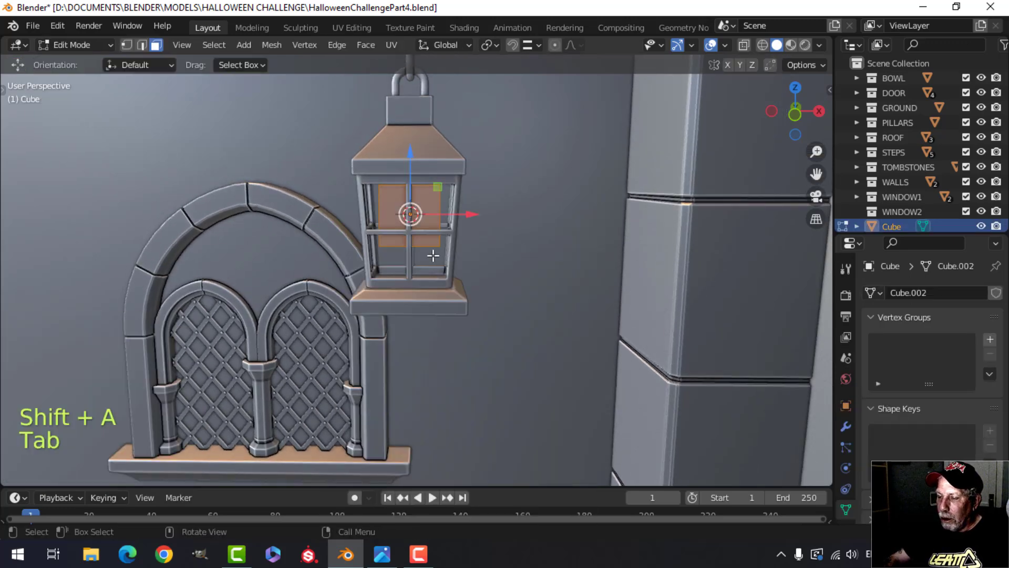
Step: Scale the cube by 1.171, lower it about 0.914 m and enlarge it by about 1.1 to fill the frame's base
scroll(433, 255, up, 1)
key(s)
click(509, 279)
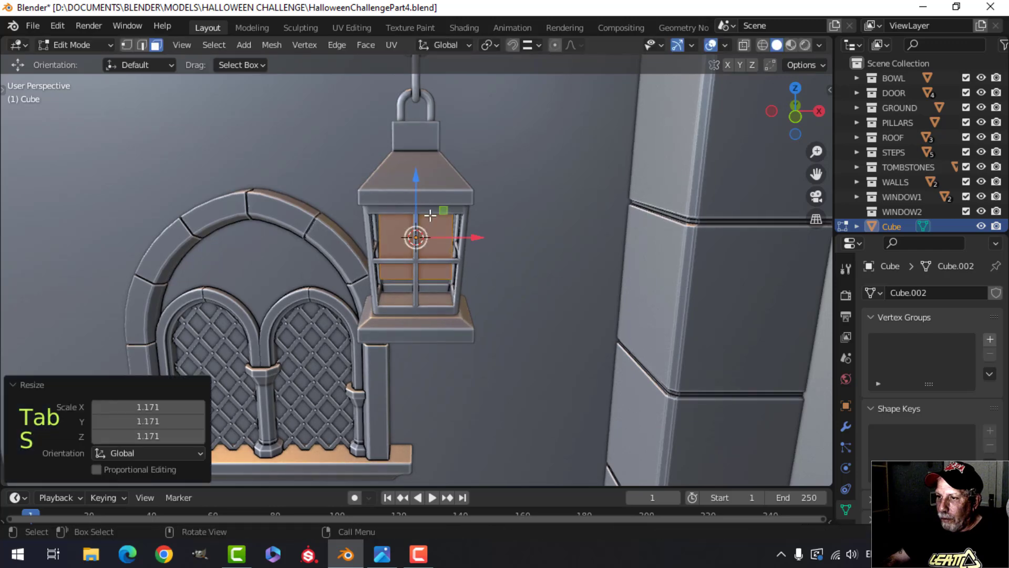
drag(417, 188, 414, 218)
key(s)
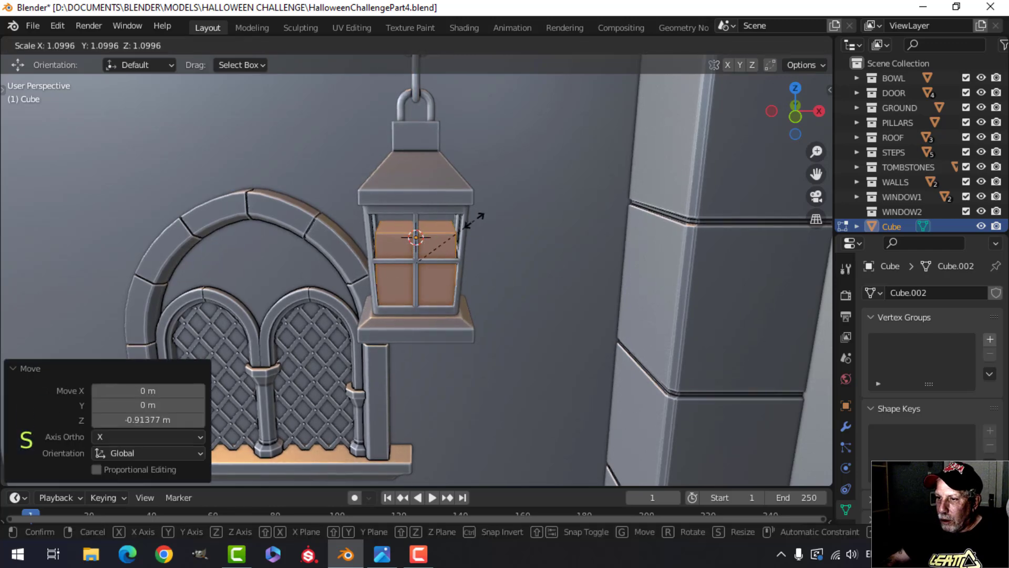
click(480, 216)
Step: Scale the cube's top face by 1.150 and raise it about 0.805 m towards the frame's top
scroll(443, 269, up, 3)
key(alt+a)
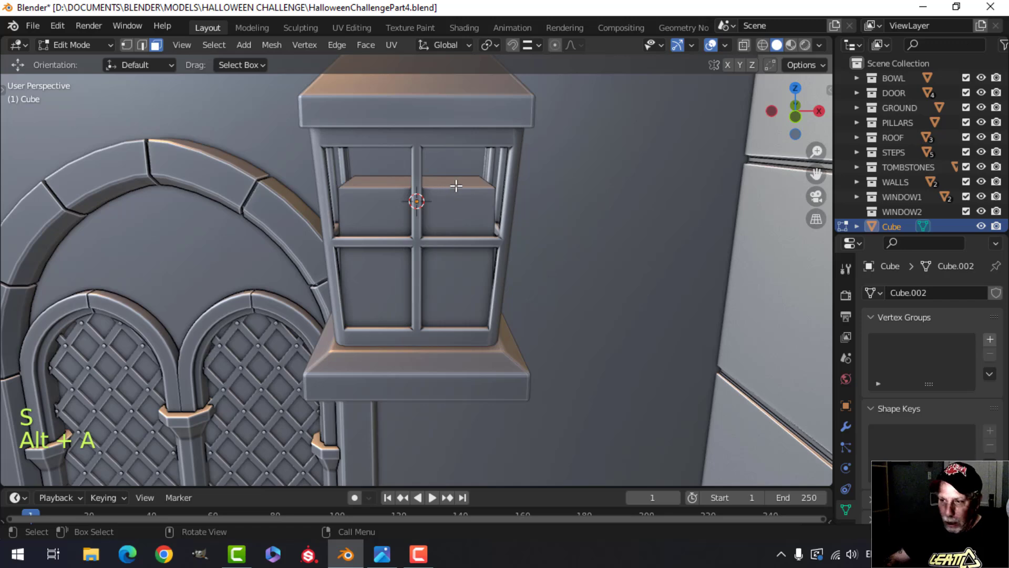
key(KP_1)
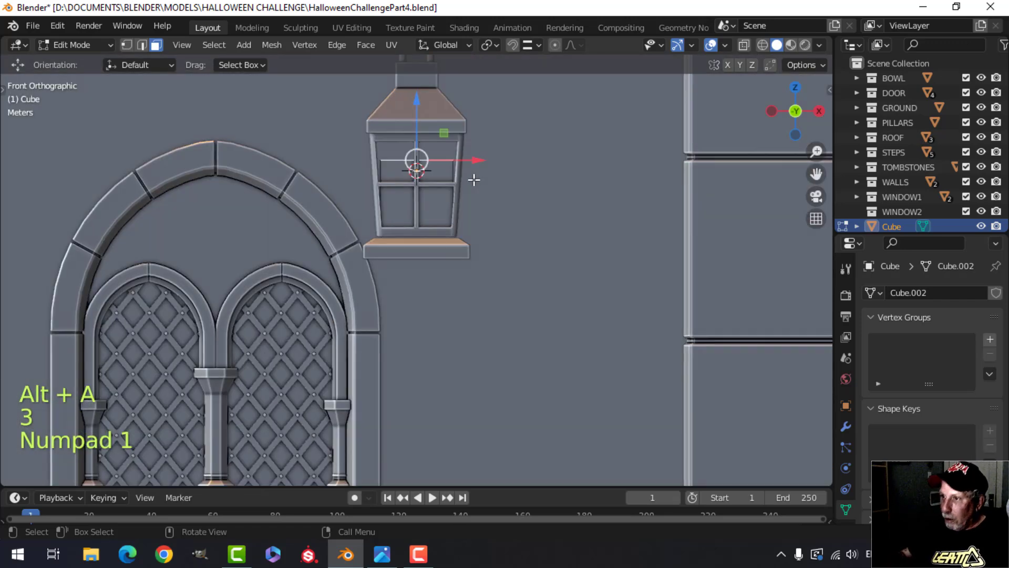
scroll(467, 182, up, 2)
shift+middle_drag(471, 182, 457, 248)
key(s)
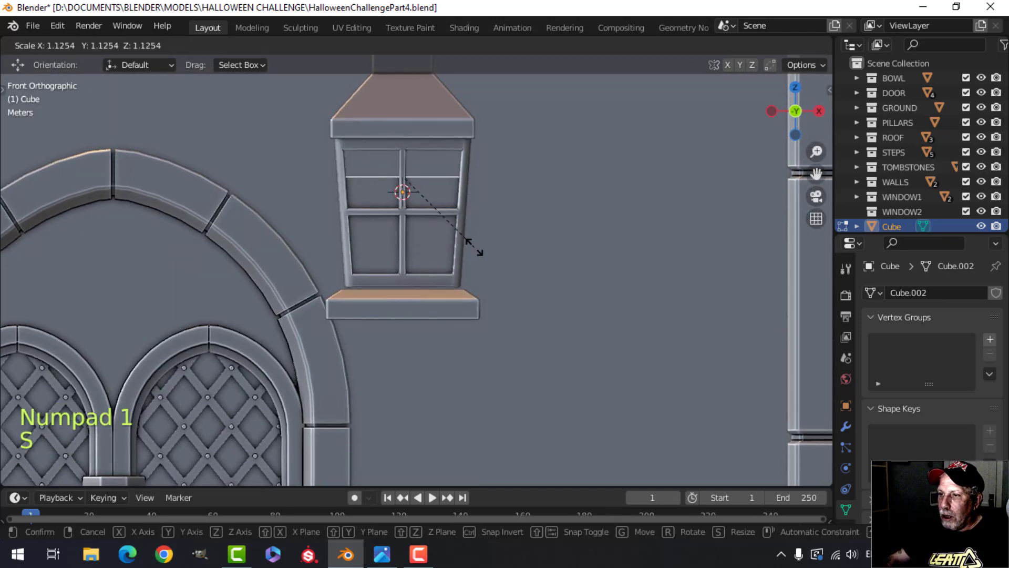
click(482, 248)
key(g)
key(z)
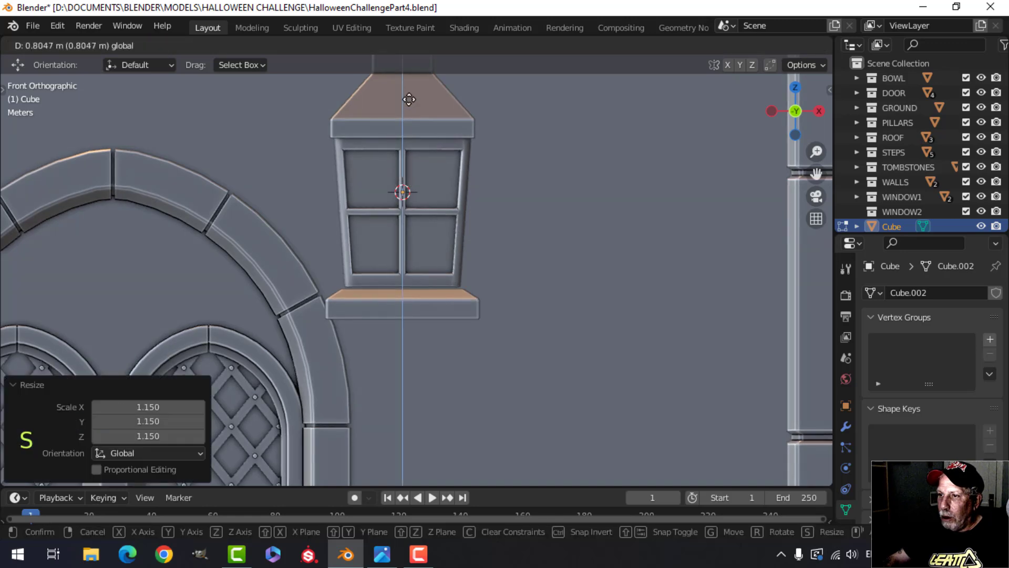
click(409, 99)
Step: Widen the cube's top face by about 1.04 in wireframe view, then return to solid shading and Object Mode
key(z)
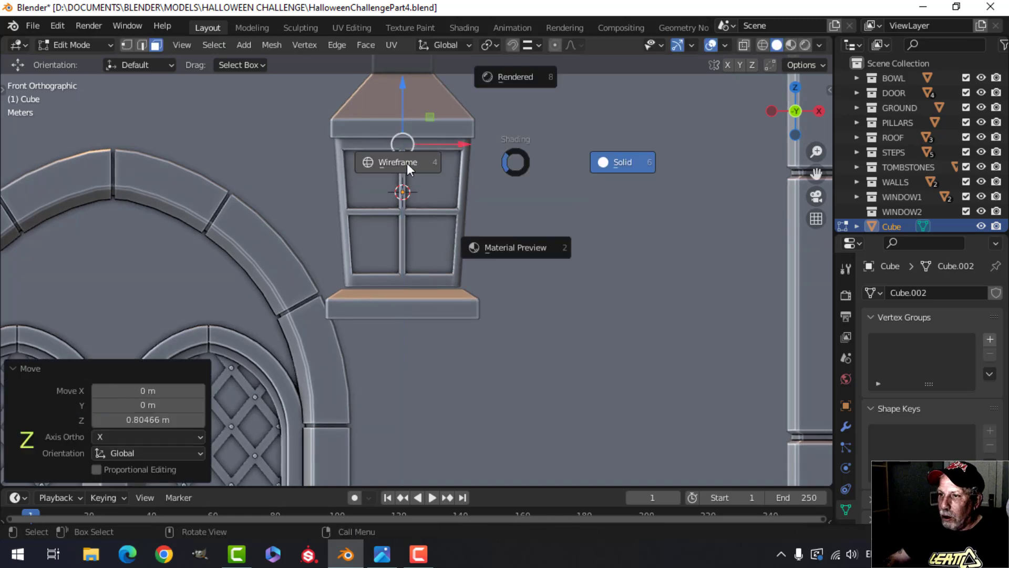
click(407, 163)
key(s)
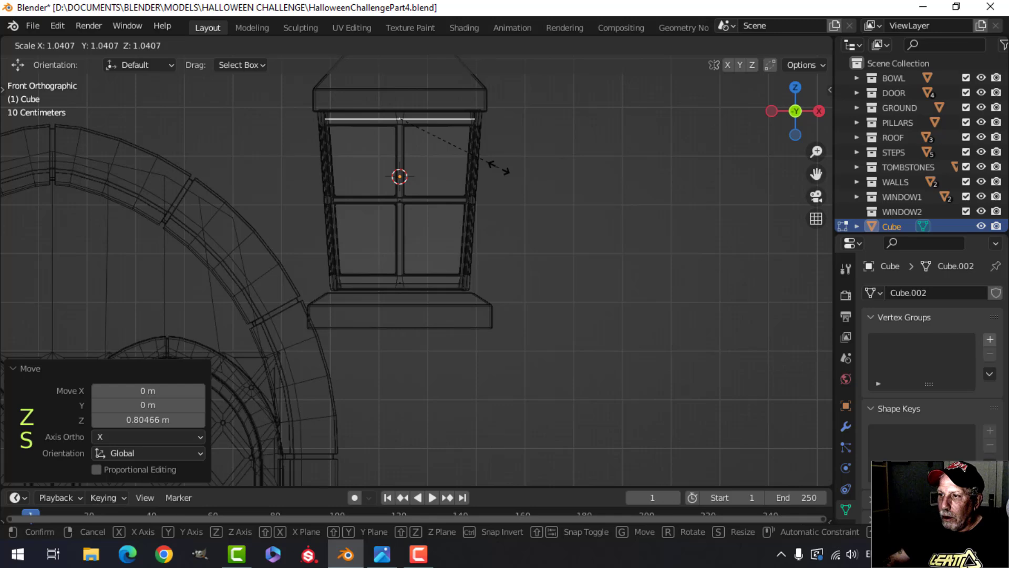
click(498, 169)
key(z)
click(585, 169)
key(Tab)
scroll(526, 179, down, 3)
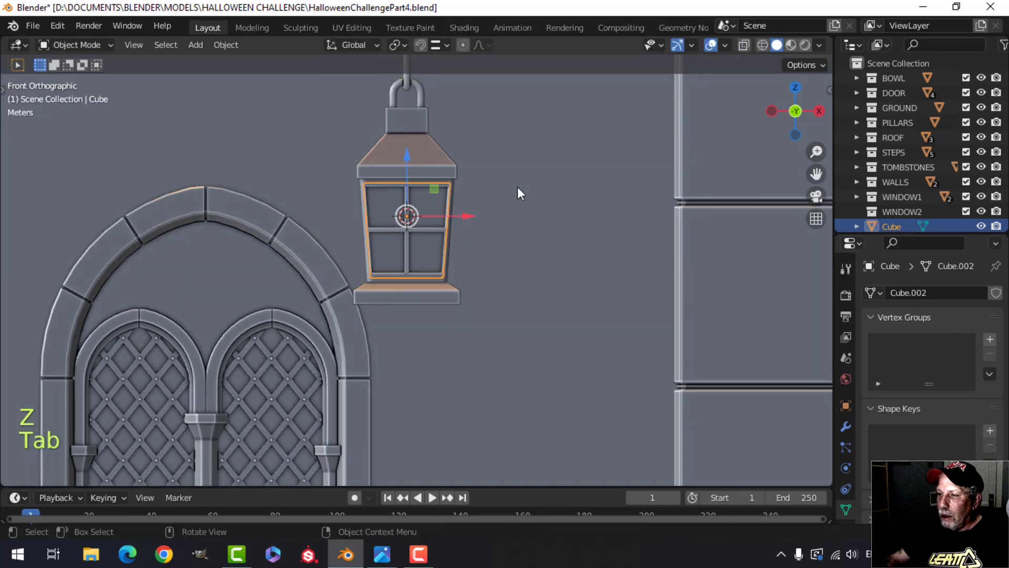
key(alt+a)
Step: Join the lantern's cap and base with the hanging chain into one object and clear the selection
middle_drag(518, 187, 426, 216)
scroll(275, 242, down, 7)
middle_drag(275, 241, 445, 281)
scroll(445, 254, down, 1)
scroll(499, 225, up, 3)
shift+middle_drag(448, 186, 429, 279)
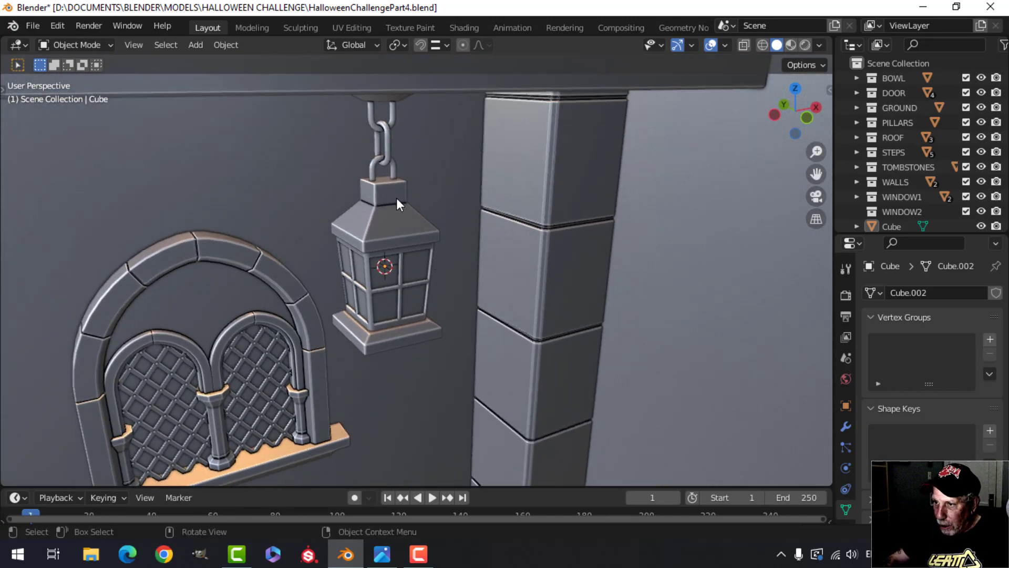
click(397, 197)
middle_drag(469, 253, 463, 211)
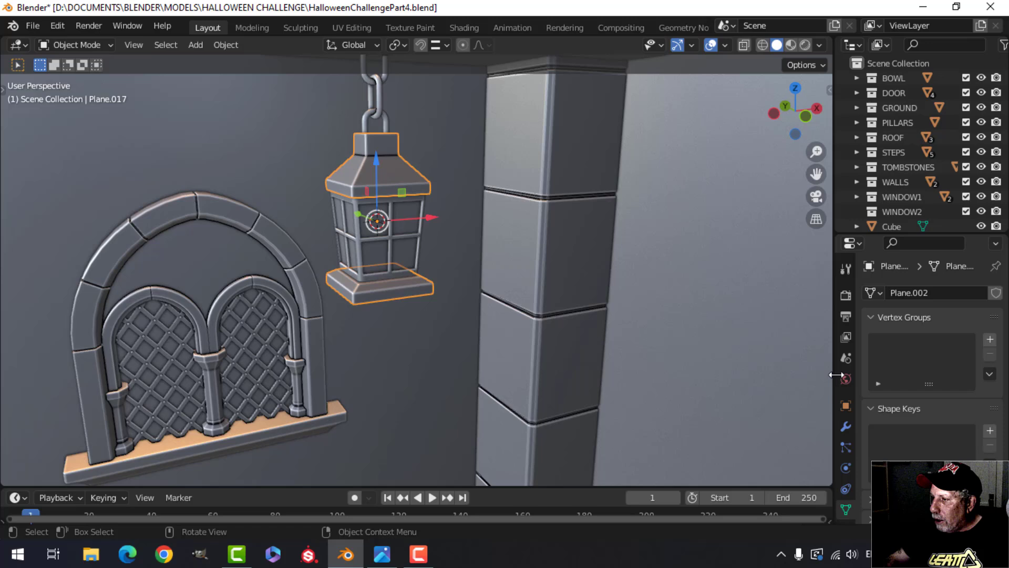
click(846, 427)
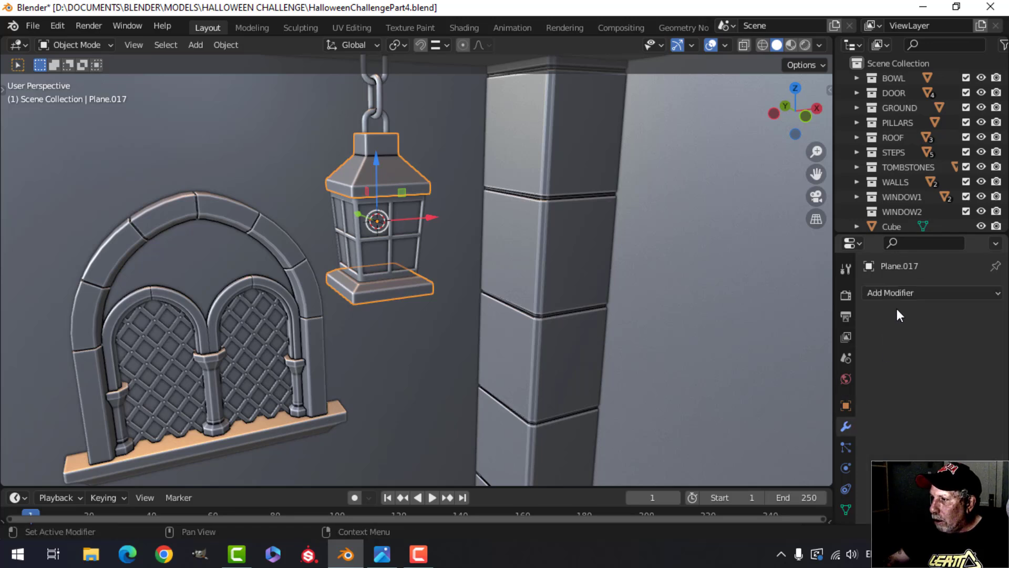
click(382, 112)
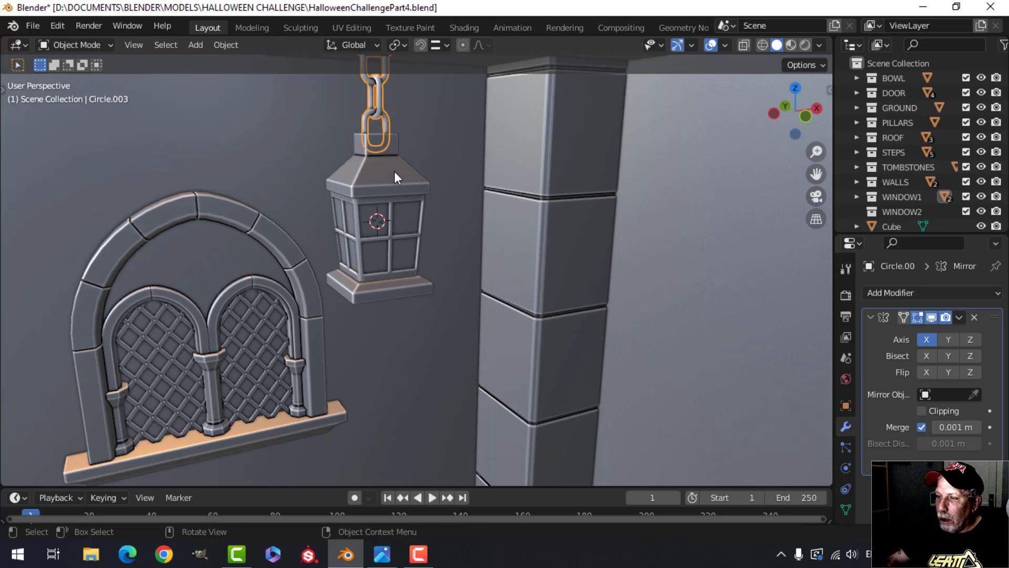
click(394, 171)
shift+click(383, 107)
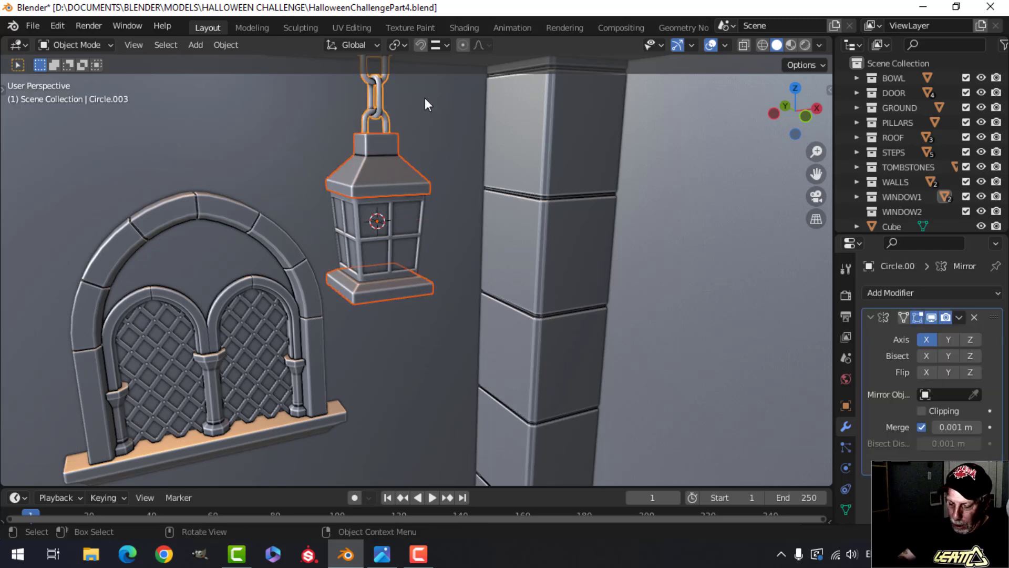
key(ctrl+j)
scroll(391, 206, up, 3)
key(alt+a)
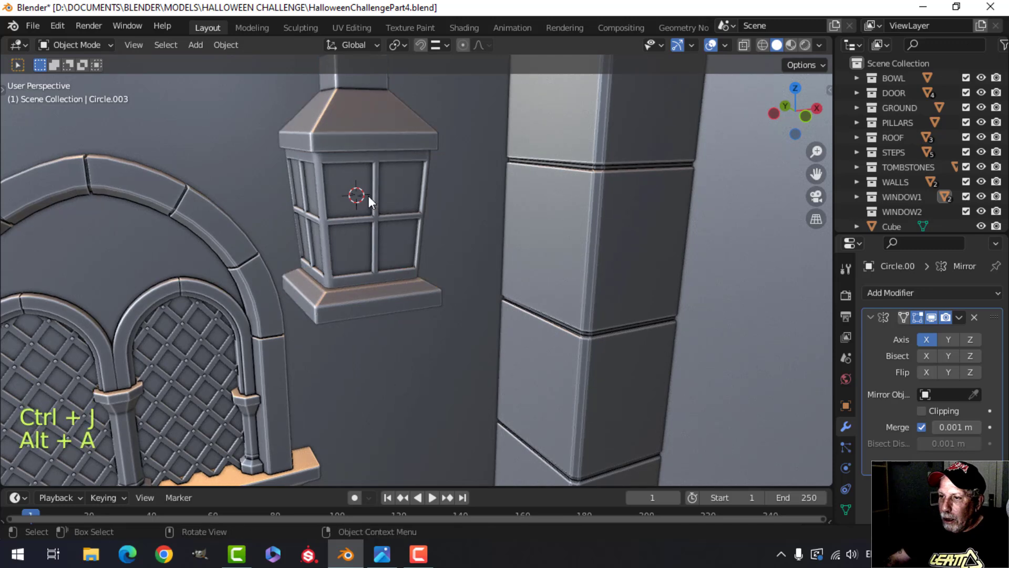
Step: Apply the tapered frame's Bevel modifier and join the frame to the lantern and chain object
click(371, 198)
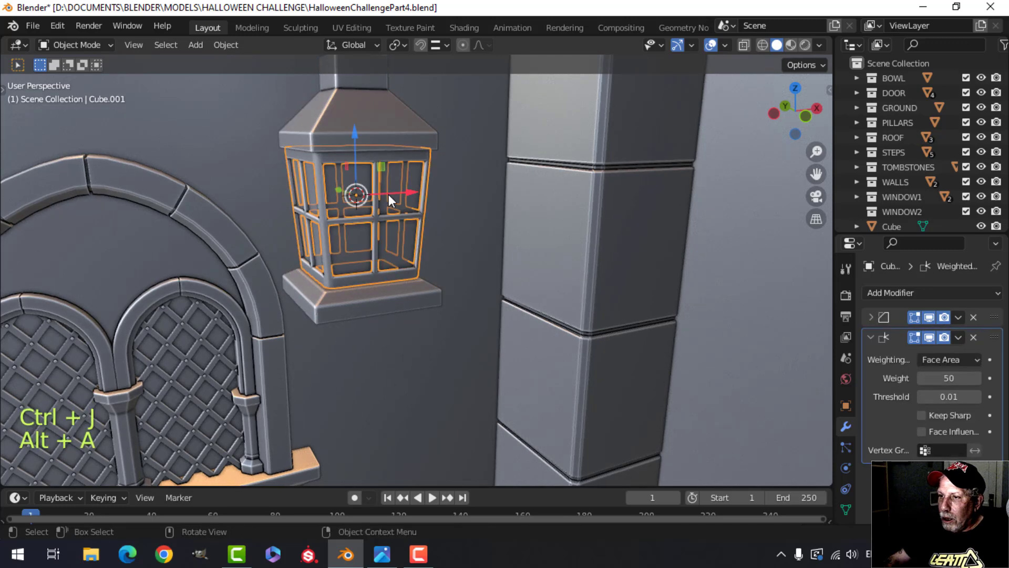
click(961, 316)
click(947, 329)
shift+click(409, 134)
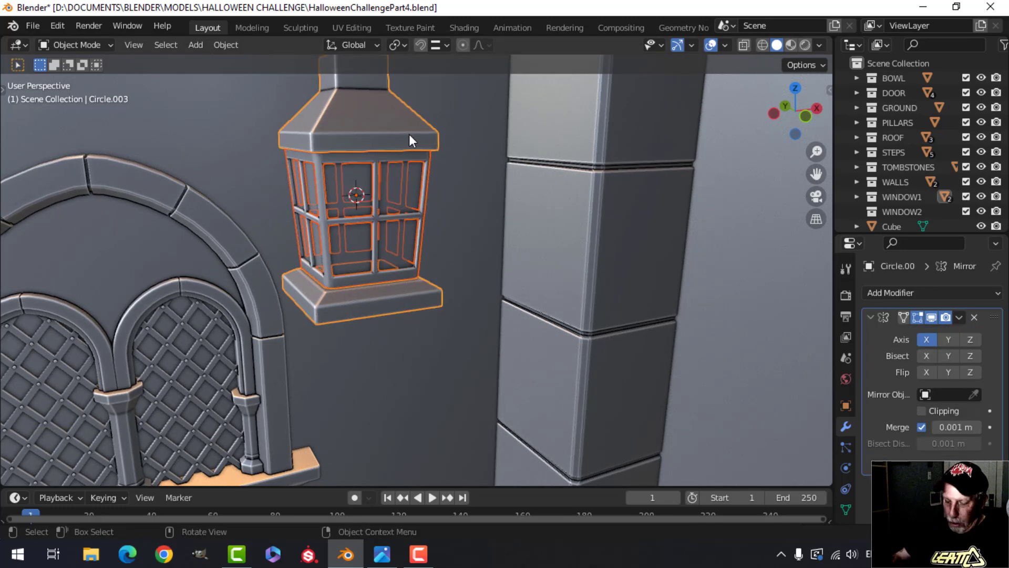
key(ctrl+j)
key(alt+a)
Step: Join the tapered cube inside the frame to the rest of the lantern object
middle_drag(423, 216, 472, 212)
click(377, 190)
scroll(397, 203, down, 1)
key(alt+a)
click(394, 198)
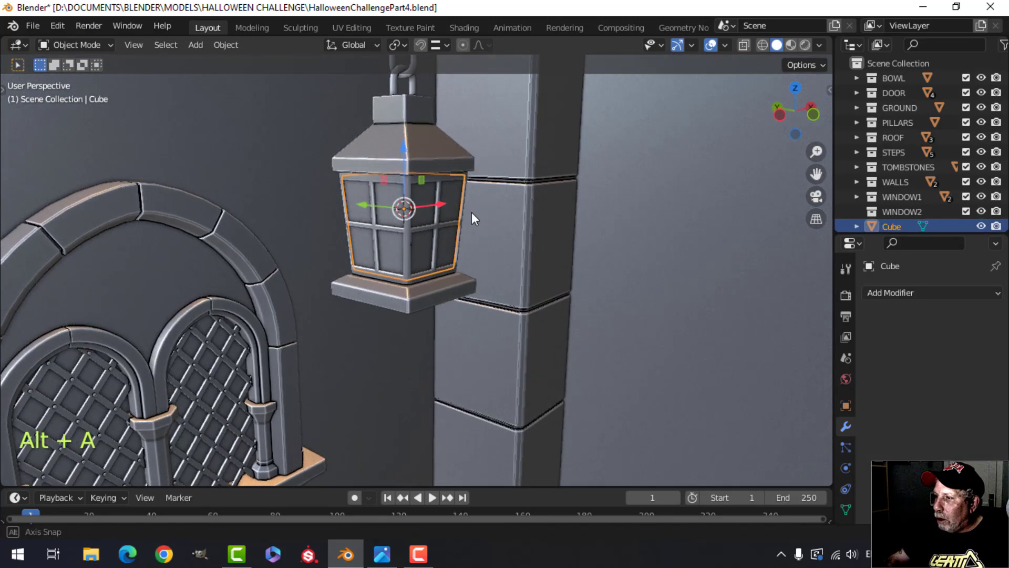
middle_drag(438, 157, 489, 232)
shift+click(429, 147)
key(ctrl+j)
scroll(489, 232, down, 2)
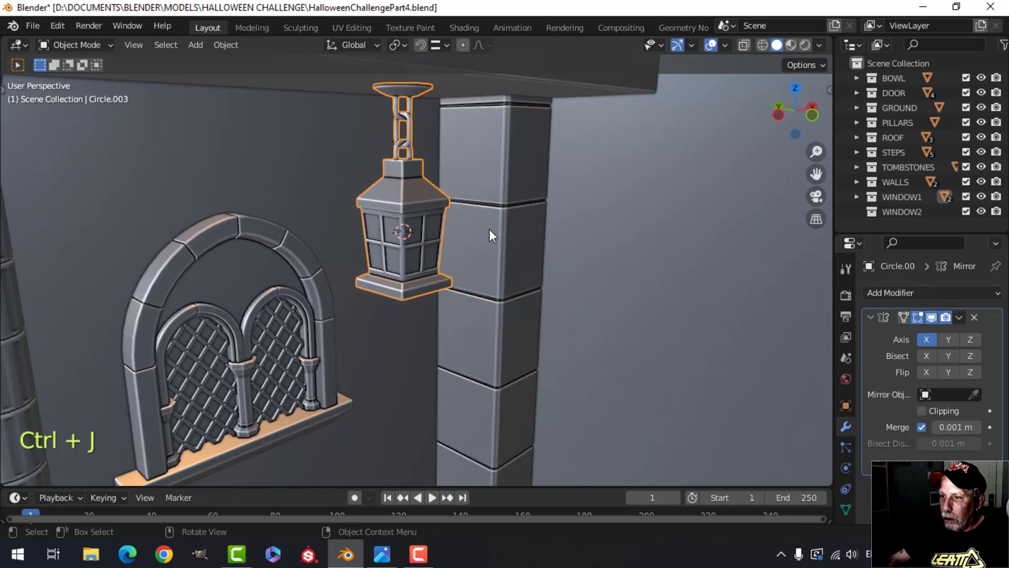
Step: Merge all the joined lantern's vertices by distance at 0.0001 m and recalculate its normals to the outside
key(Tab)
key(a)
key(m)
click(545, 239)
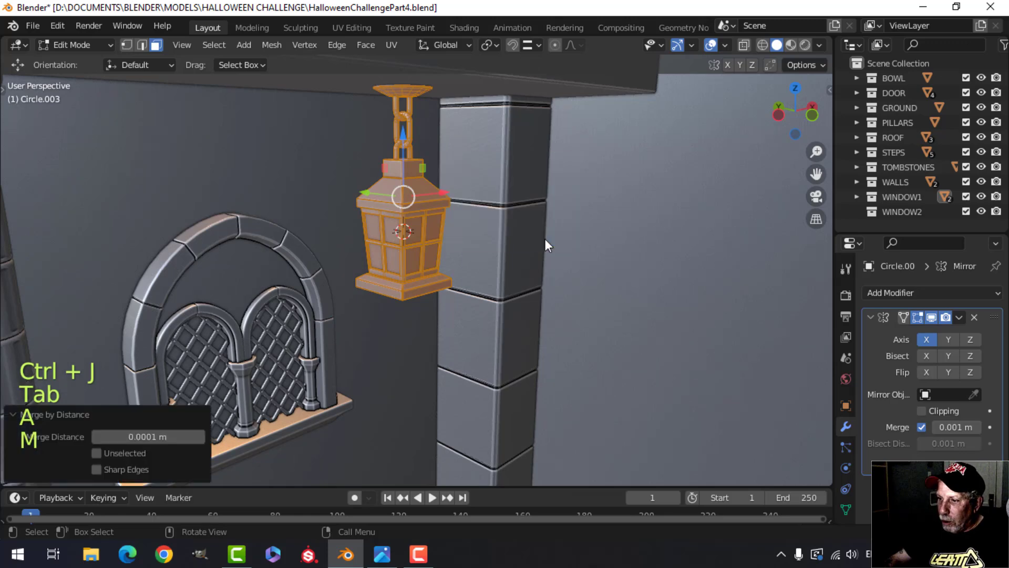
key(alt+n)
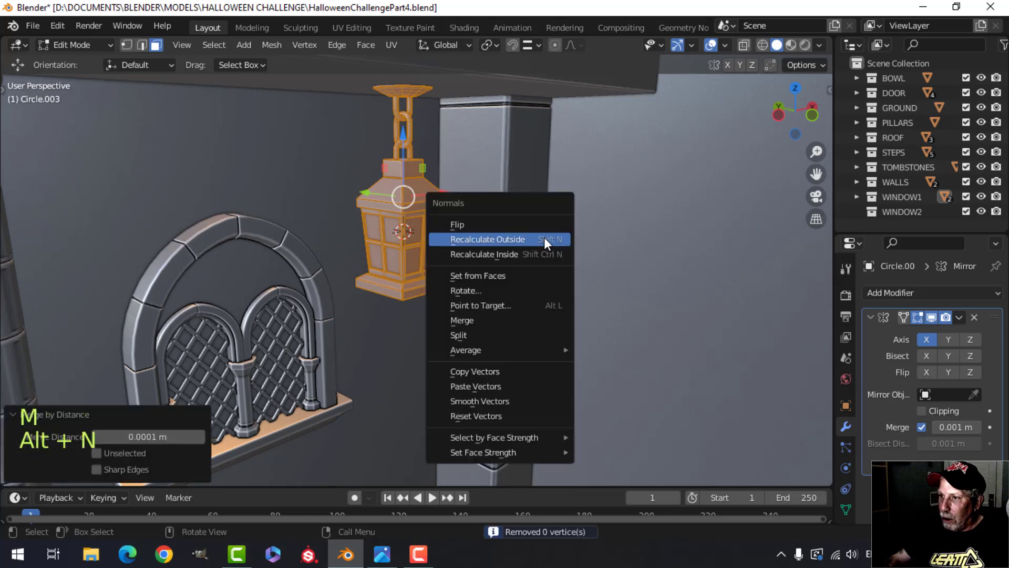
click(544, 238)
key(Tab)
key(alt+a)
Step: Examine the finished hanging lantern beside the window, pillars and tombstones in the wider scene
scroll(472, 338, down, 3)
scroll(471, 339, down, 4)
shift+middle_drag(472, 338, 361, 292)
scroll(389, 283, up, 3)
scroll(452, 295, up, 2)
shift+middle_drag(454, 268, 348, 262)
scroll(446, 265, up, 1)
scroll(486, 295, down, 3)
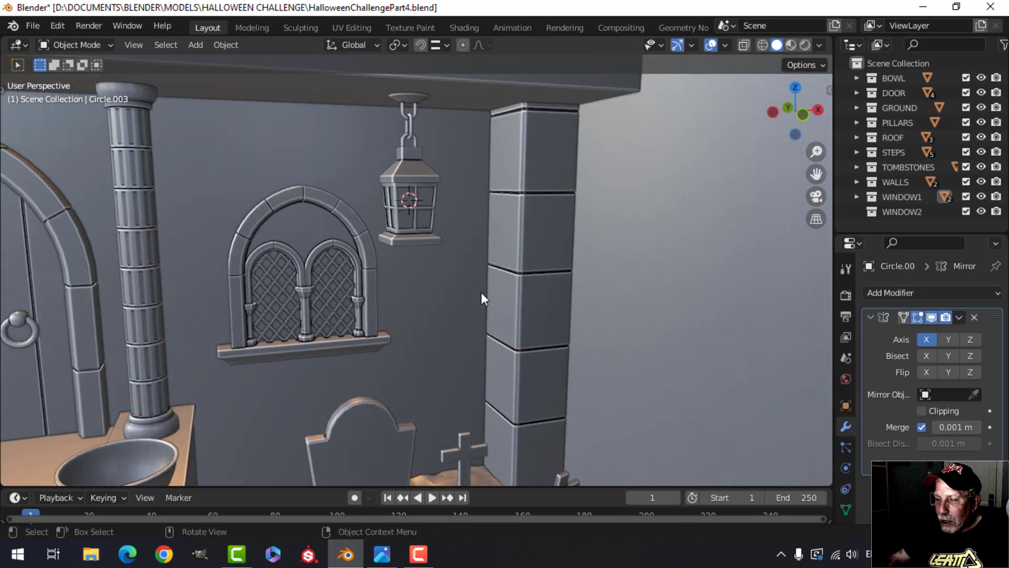
middle_drag(481, 293, 528, 266)
scroll(438, 293, down, 1)
scroll(477, 284, down, 1)
shift+middle_drag(472, 290, 540, 271)
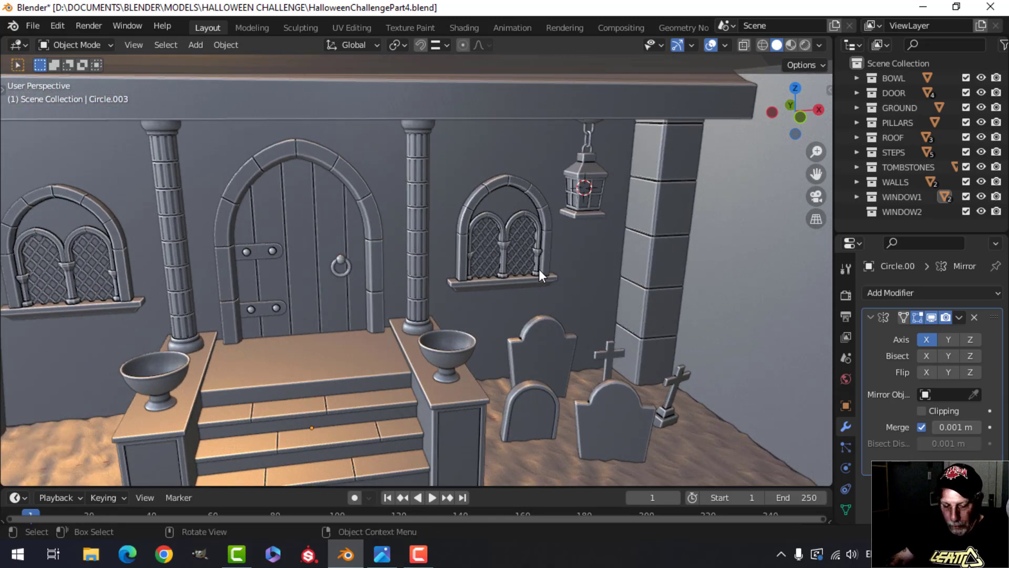
Step: Save the Halloween scene file with the finished lantern
key(ctrl+s)
shift+middle_drag(465, 282, 443, 334)
shift+middle_drag(442, 334, 468, 341)
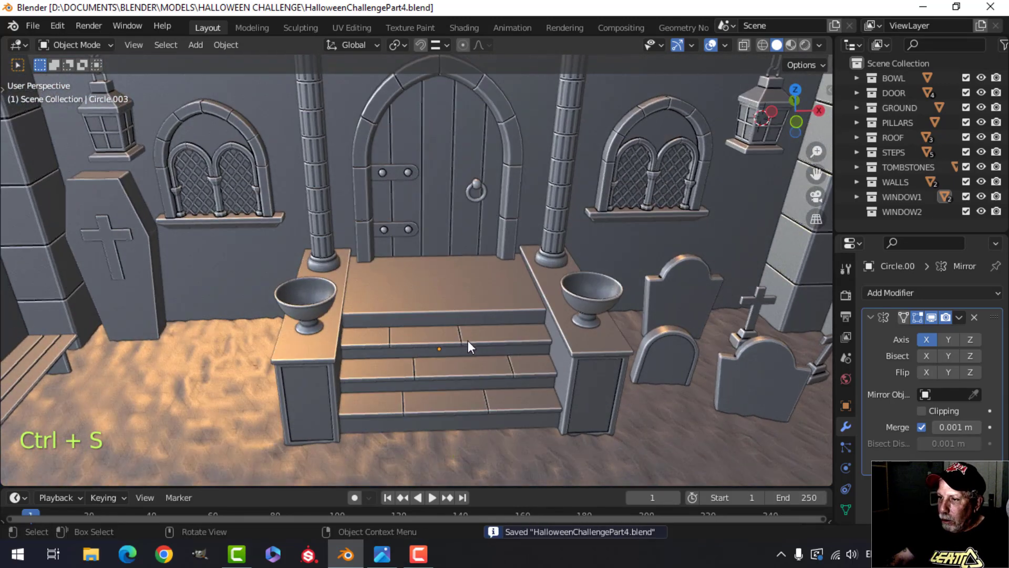
Step: Snap the 3D cursor to the top landing face of the front steps and leave everything deselected
scroll(458, 316, up, 2)
mouse_move(441, 285)
shift+middle_down()
mouse_move(425, 298)
mouse_move(444, 303)
shift+middle_up()
click(425, 298)
key(Tab)
key(alt+a)
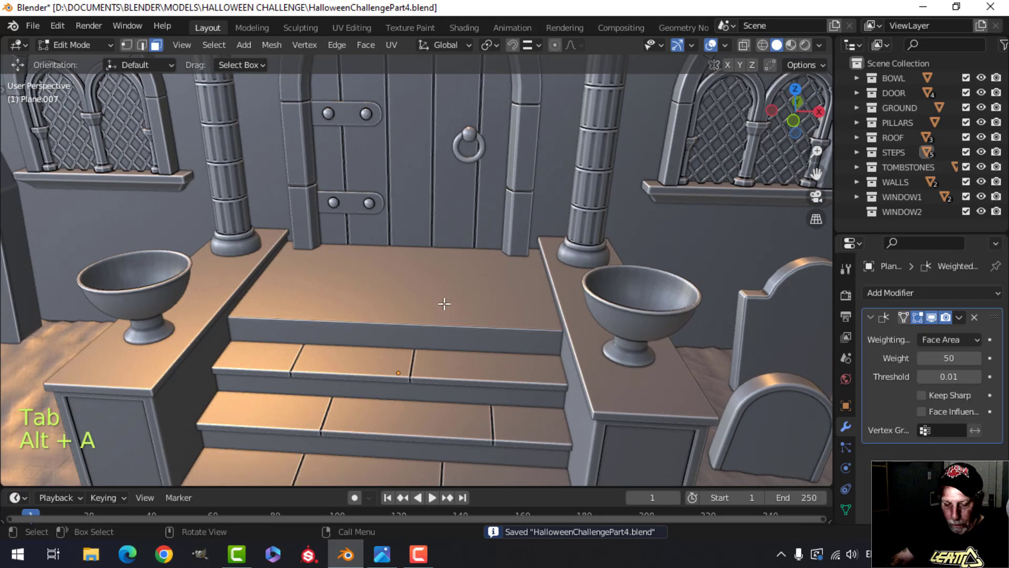
click(427, 282)
key(shift+s)
click(478, 389)
key(Tab)
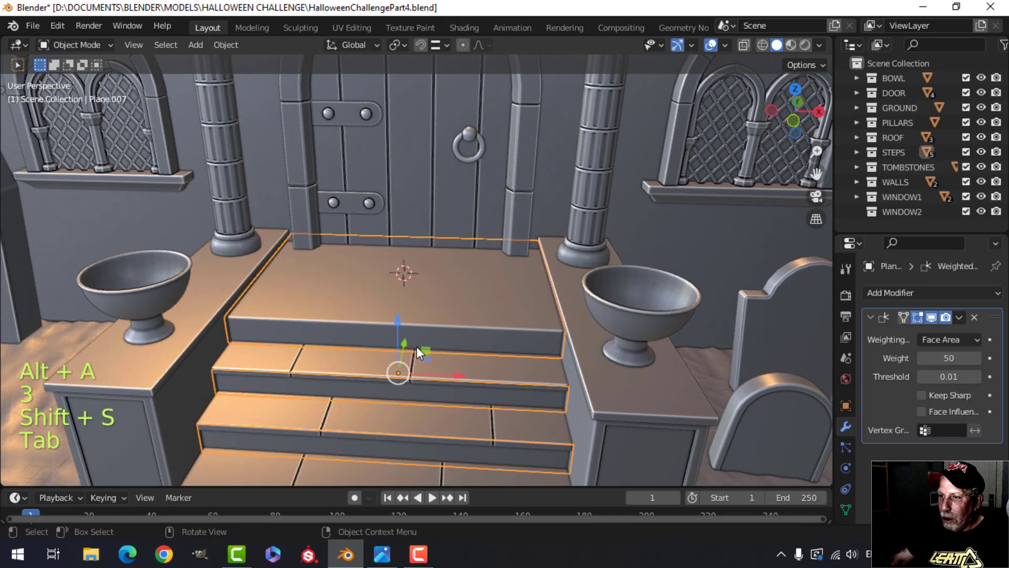
scroll(416, 346, down, 3)
middle_drag(416, 345, 448, 320)
key(alt+a)
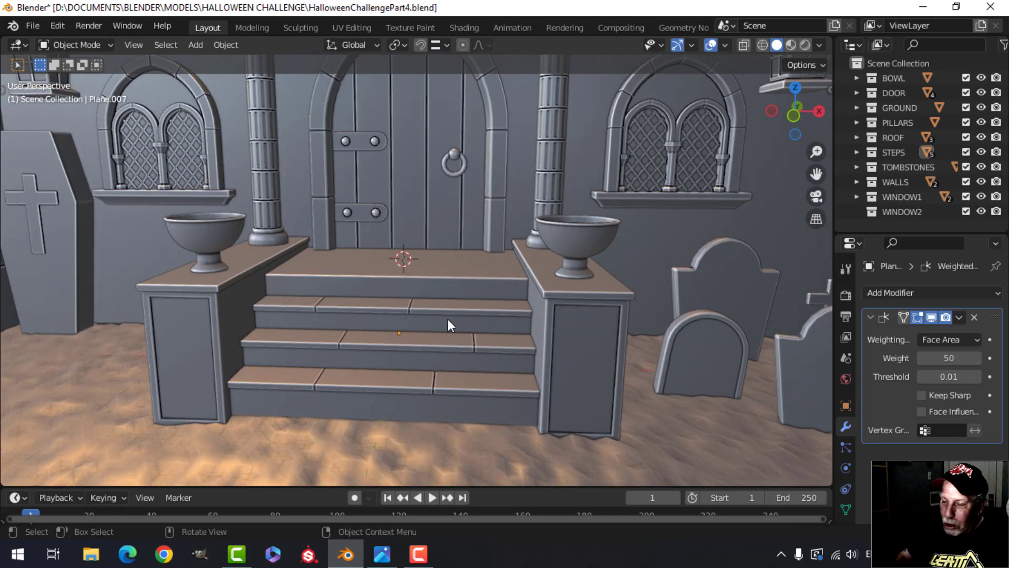
key(shift+a)
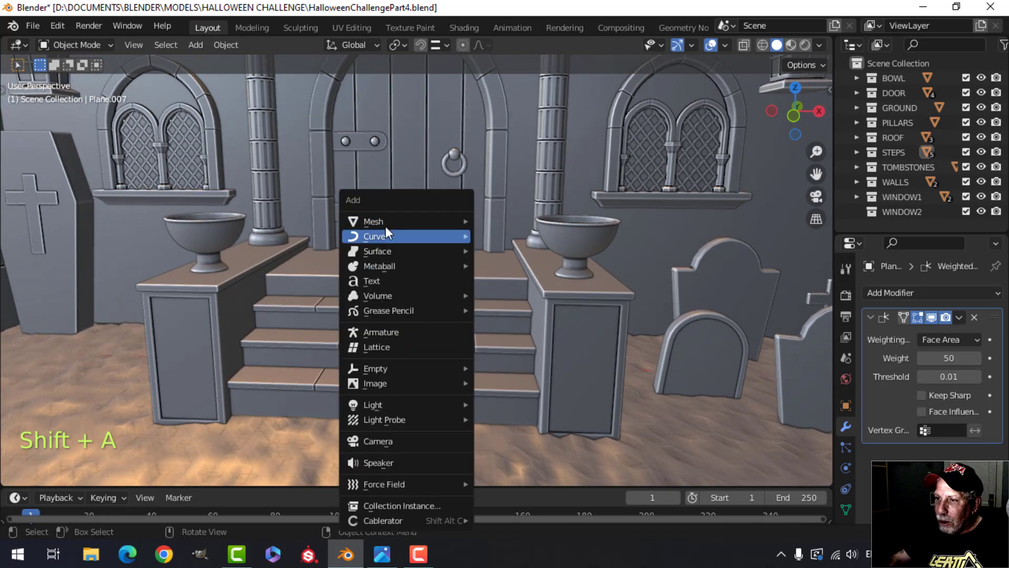
mouse_move(424, 225)
click(517, 267)
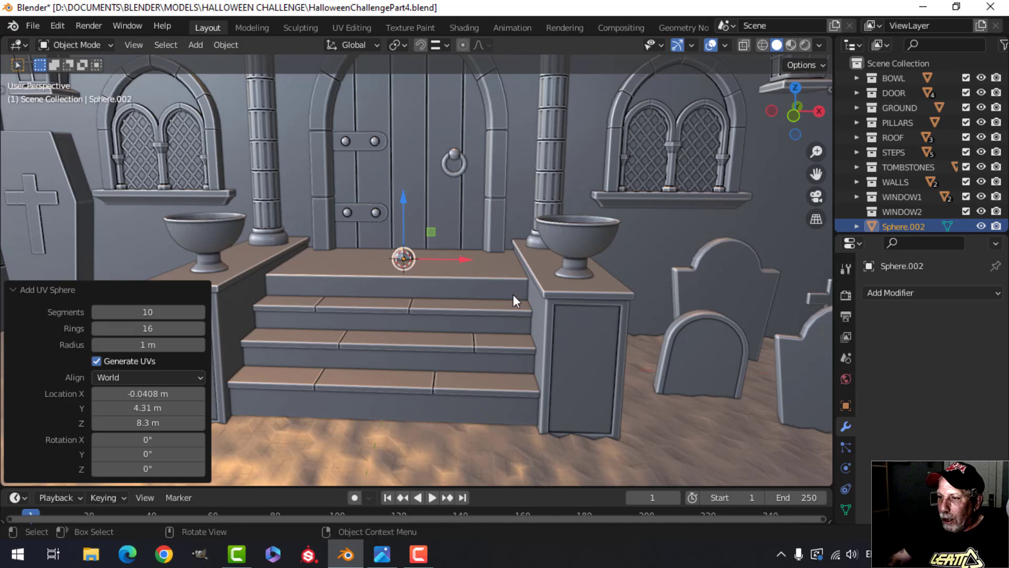
key(Tab)
key(s)
click(570, 247)
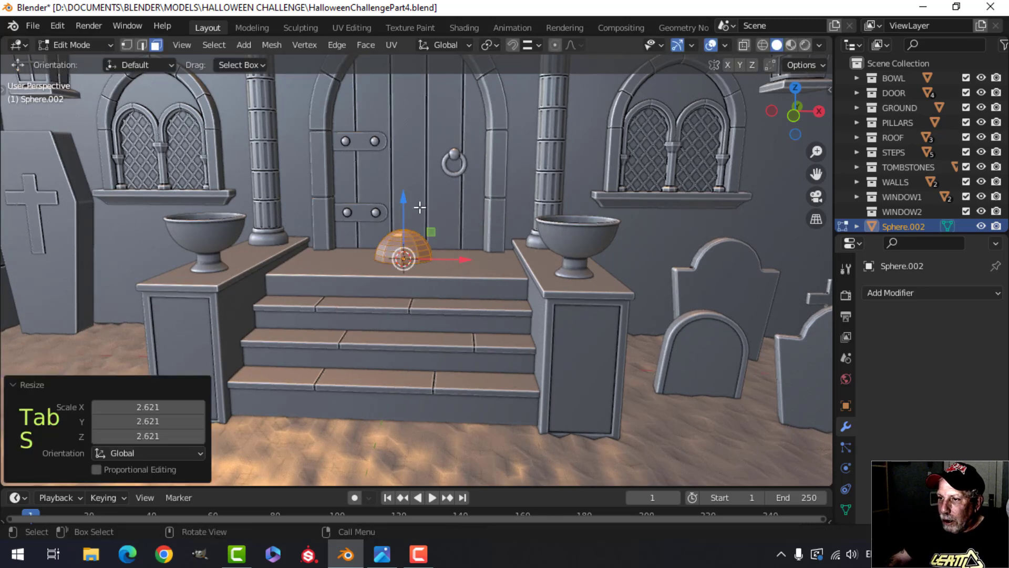
drag(403, 210, 403, 177)
key(s)
click(478, 199)
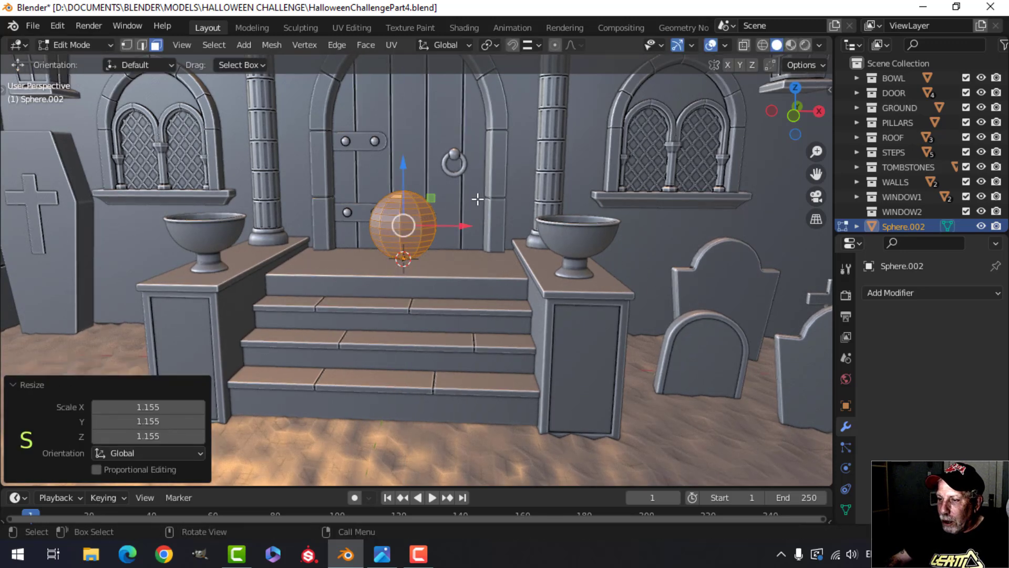
key(Tab)
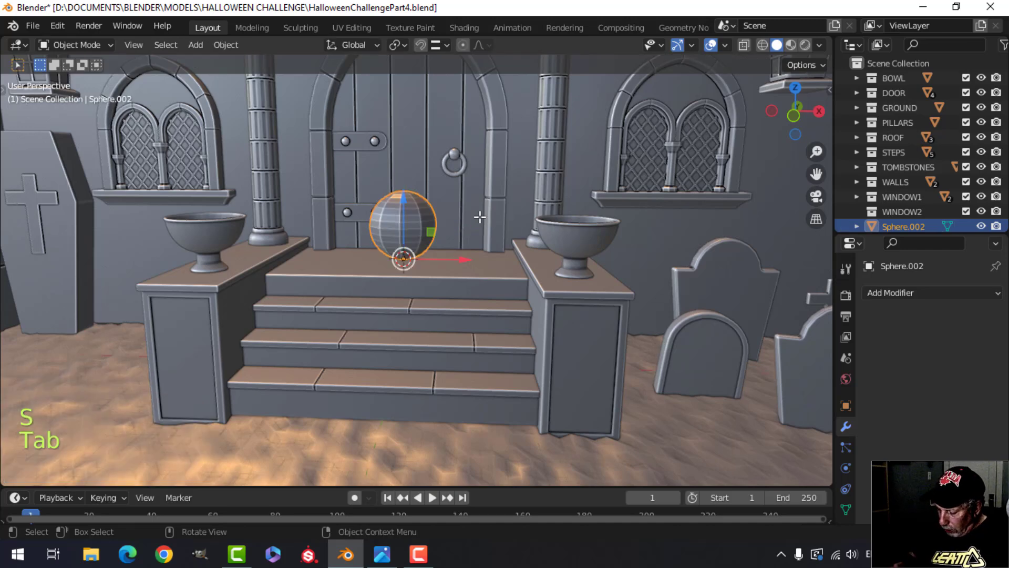
key(slash)
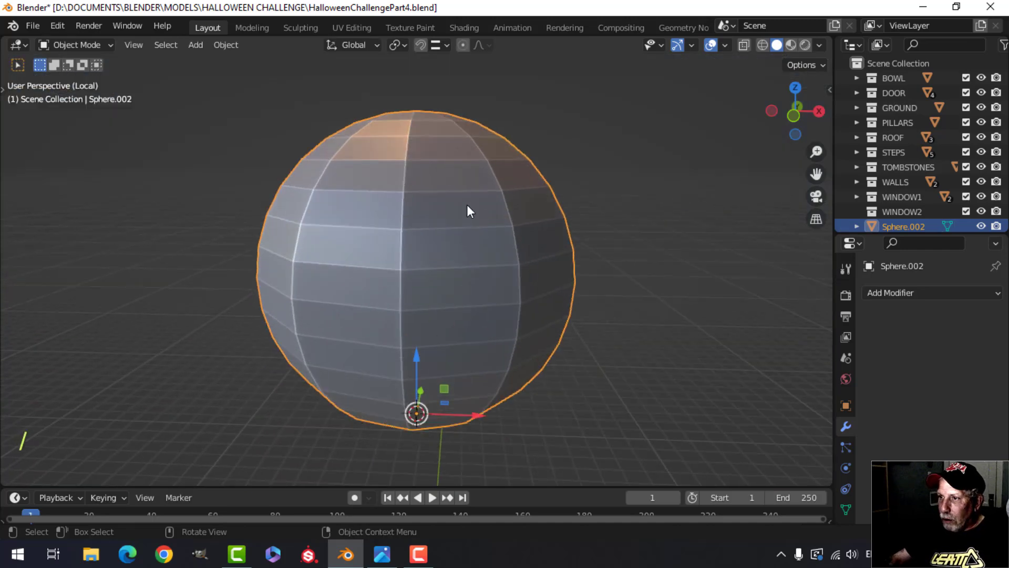
scroll(467, 204, down, 2)
middle_drag(467, 204, 454, 276)
scroll(445, 244, up, 3)
key(Tab)
scroll(445, 295, up, 1)
key(alt+a)
scroll(446, 295, down, 4)
key(Tab)
scroll(459, 254, down, 2)
scroll(452, 252, down, 2)
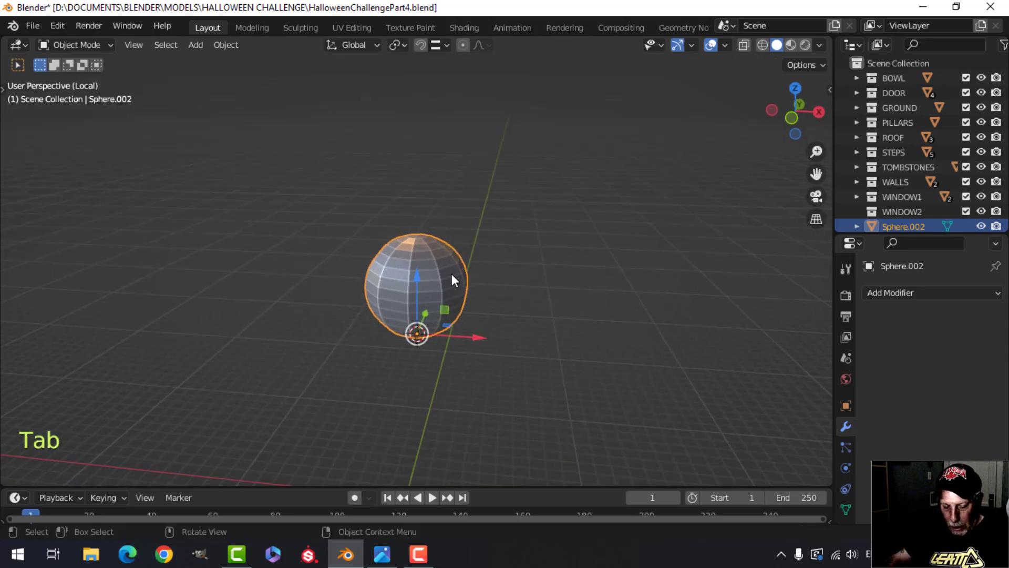
key(x)
click(452, 273)
Step: Add a UV sphere with 10 segments and 10 rings at the 3D cursor
key(shift+a)
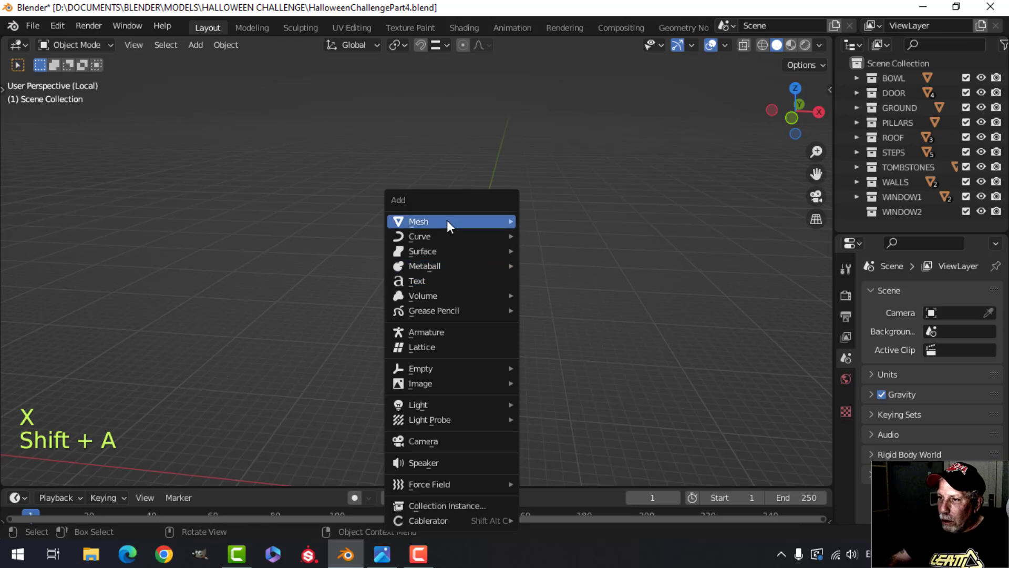
mouse_move(447, 220)
click(562, 262)
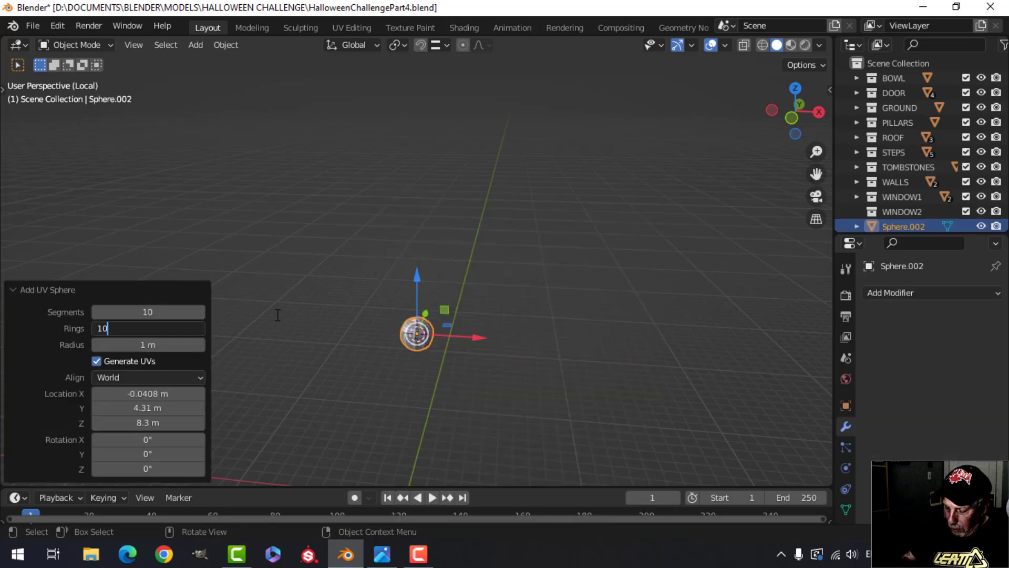
text(10)
key(Return)
Step: Return to the full scene, raise the sphere's mesh about 2.16 m and scale it up so it rests on the landing
key(KP_Divide)
scroll(382, 359, up, 6)
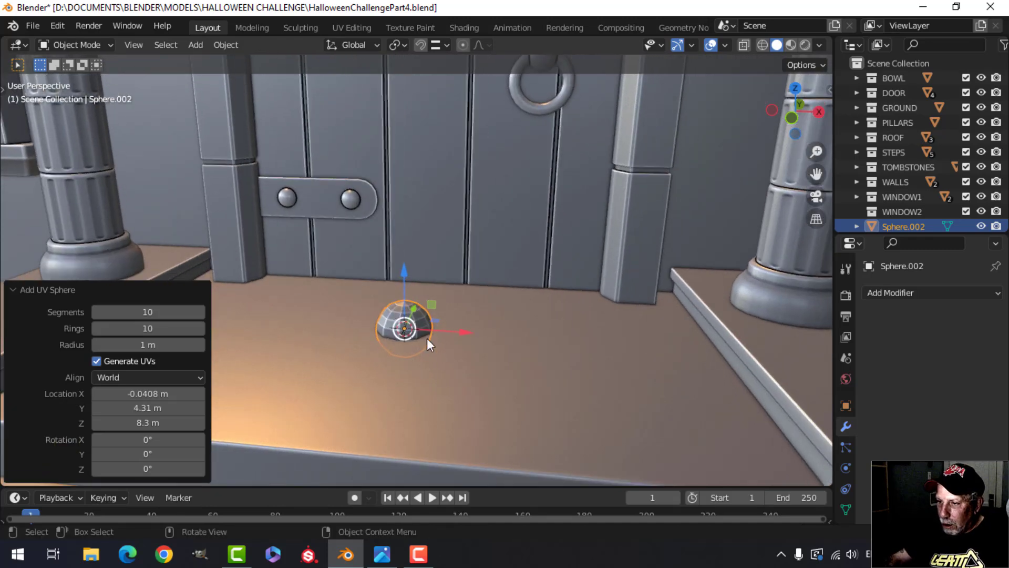
key(Tab)
drag(400, 300, 405, 225)
key(s)
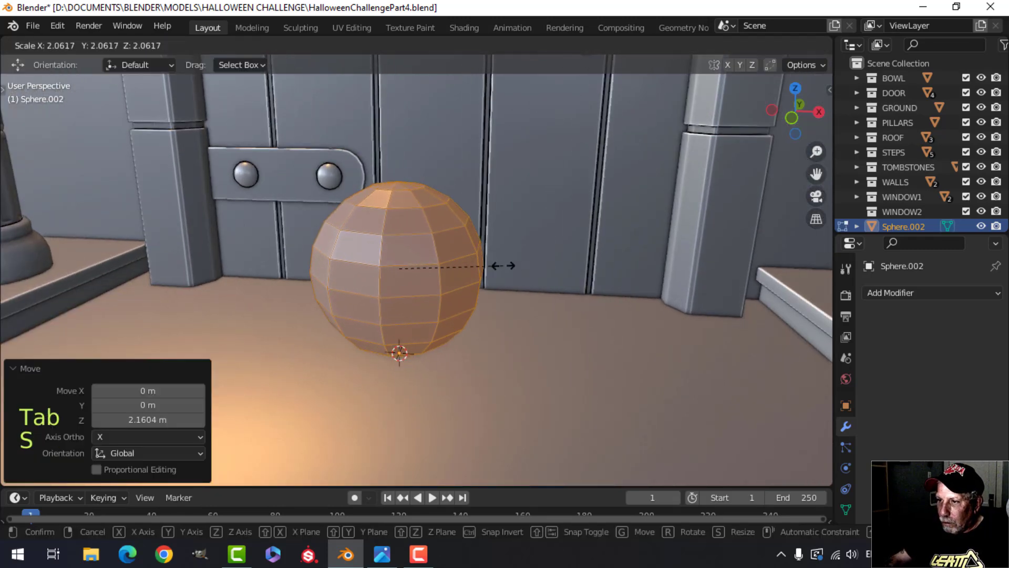
click(523, 266)
scroll(454, 268, down, 2)
key(Tab)
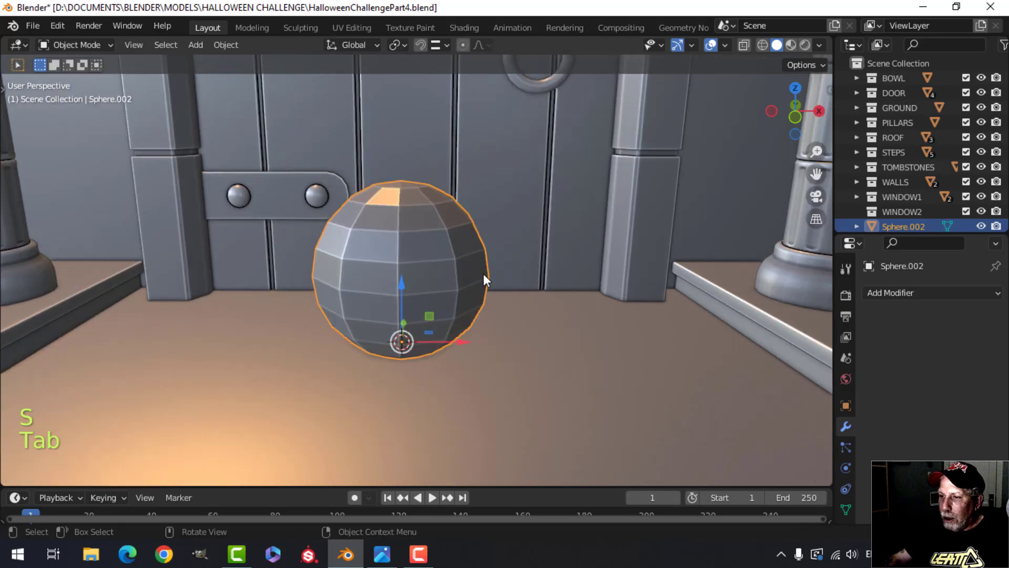
Step: Isolate the sphere in local view and open its mesh for vertex editing with nothing selected
key(slash)
middle_drag(473, 276, 442, 341)
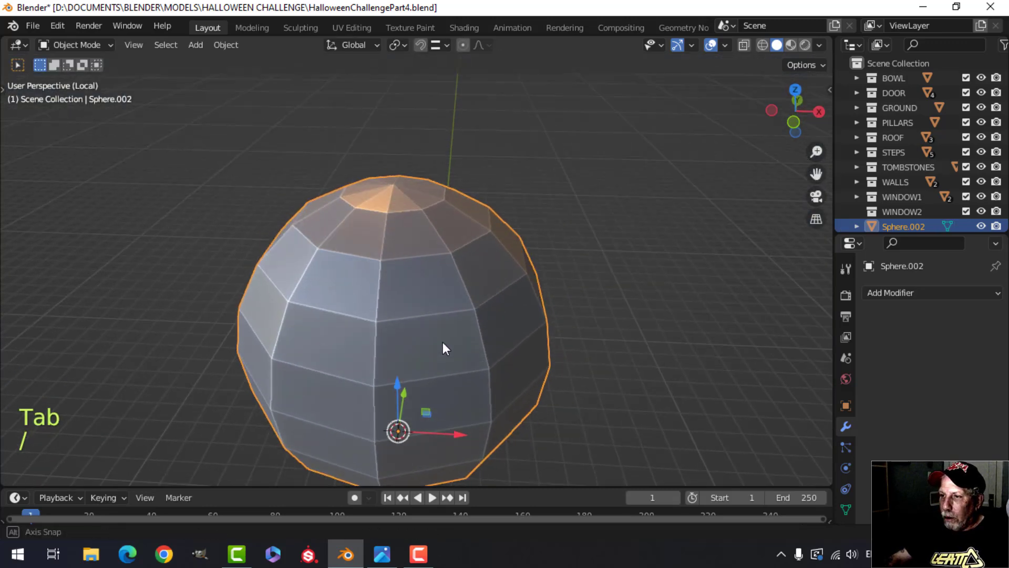
scroll(415, 300, up, 2)
key(Tab)
middle_drag(414, 263, 433, 327)
key(alt+a)
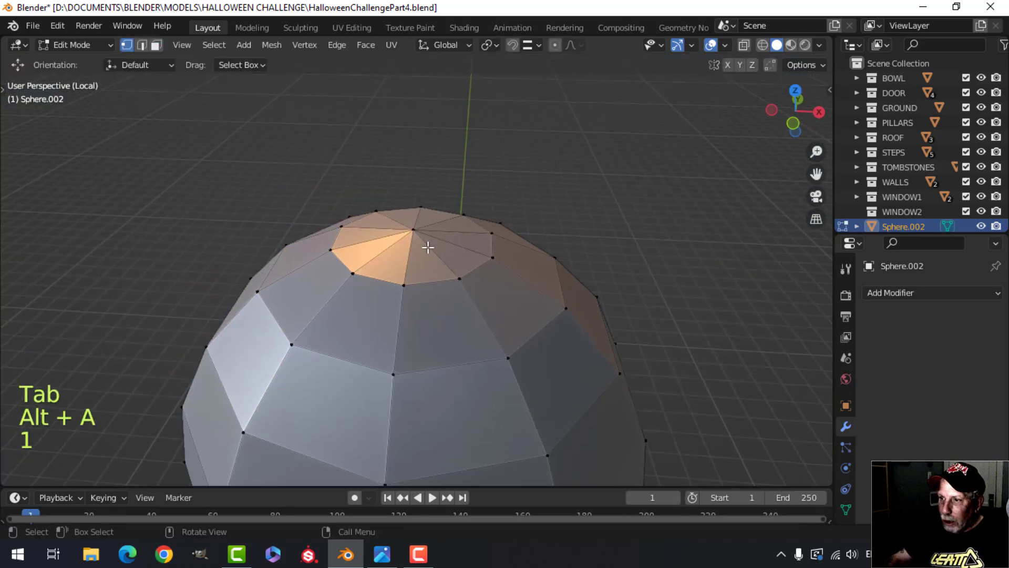
middle_drag(464, 297, 451, 272)
key(ctrl+KP_Add)
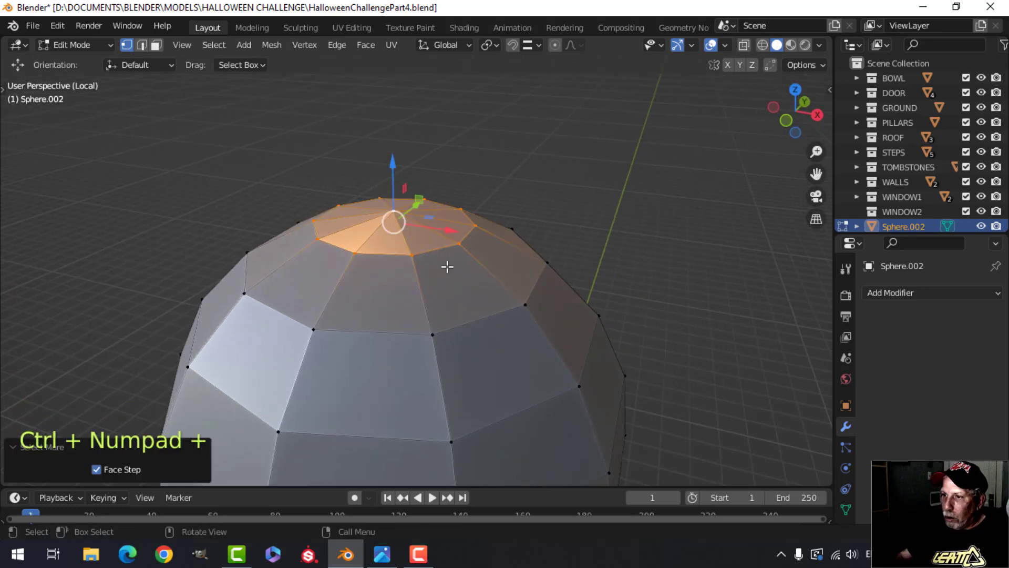
key(x)
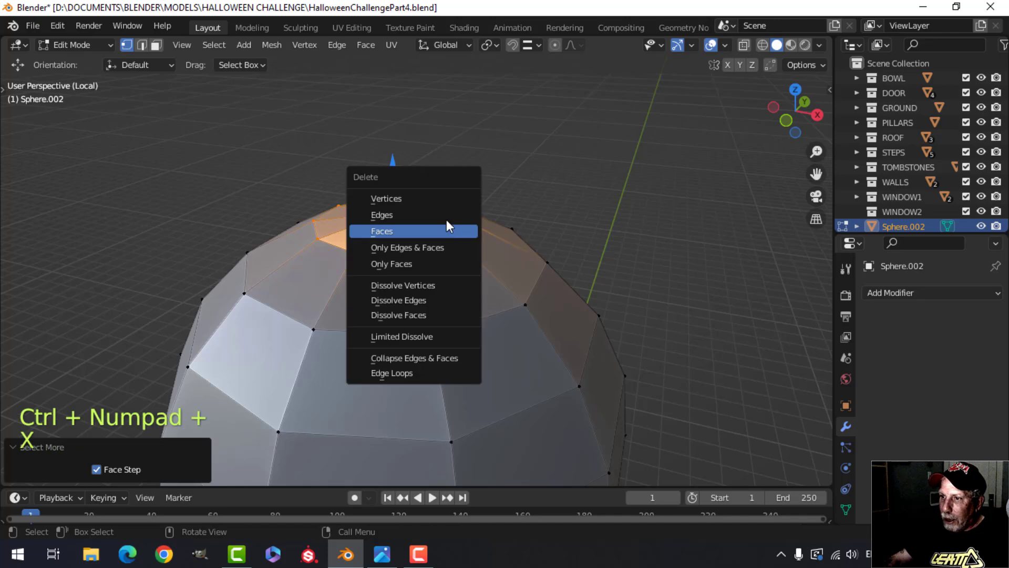
click(436, 197)
scroll(458, 266, down, 2)
middle_drag(455, 274, 473, 295)
key(ctrl+z)
Step: Delete the sphere's top pole vertex, then extrude the hole's rim and scale it inward
key(alt+a)
key(x)
click(462, 223)
key(e)
right_click(531, 263)
key(s)
click(489, 267)
Step: Extrude the top hole's inner ring about 0.38 m down, narrow it and fill it with a face
key(e)
right_click(444, 274)
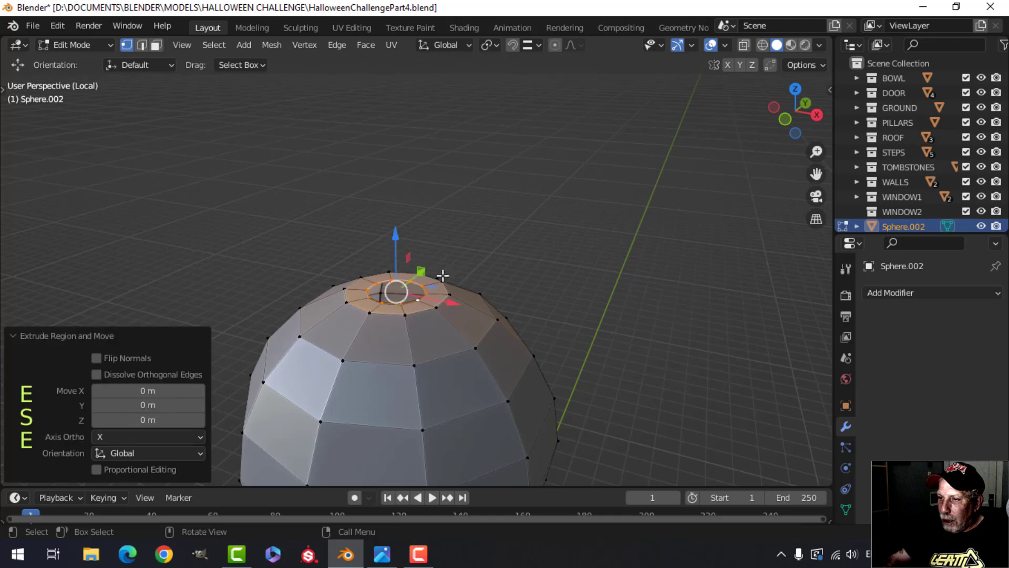
drag(400, 246, 405, 268)
middle_drag(533, 278, 538, 302)
scroll(539, 301, up, 2)
key(s)
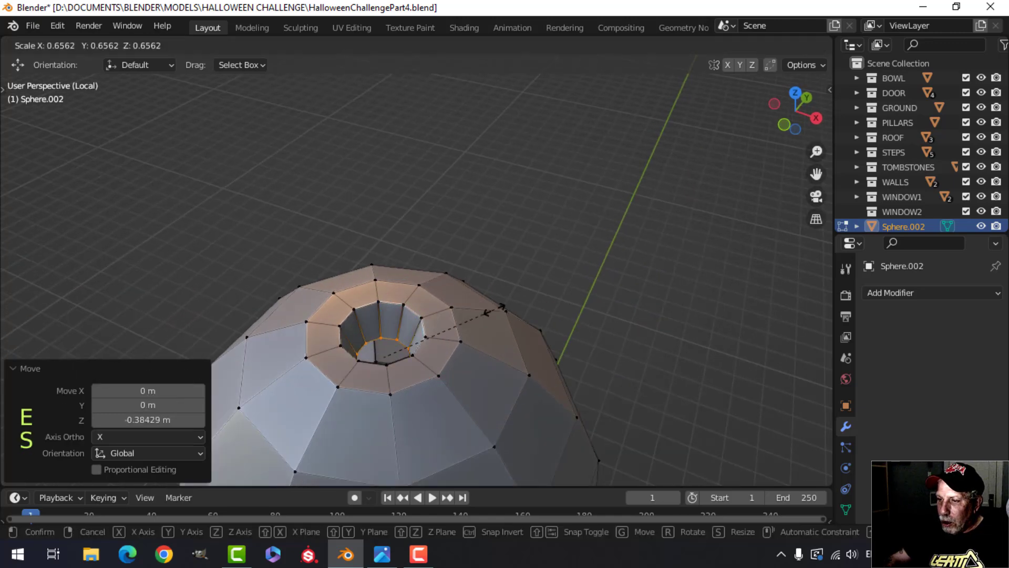
click(413, 341)
key(f)
Step: Slide the outer edge loop around the top recess outward down the sphere
middle_drag(457, 385, 470, 322)
key(alt+a)
key(2)
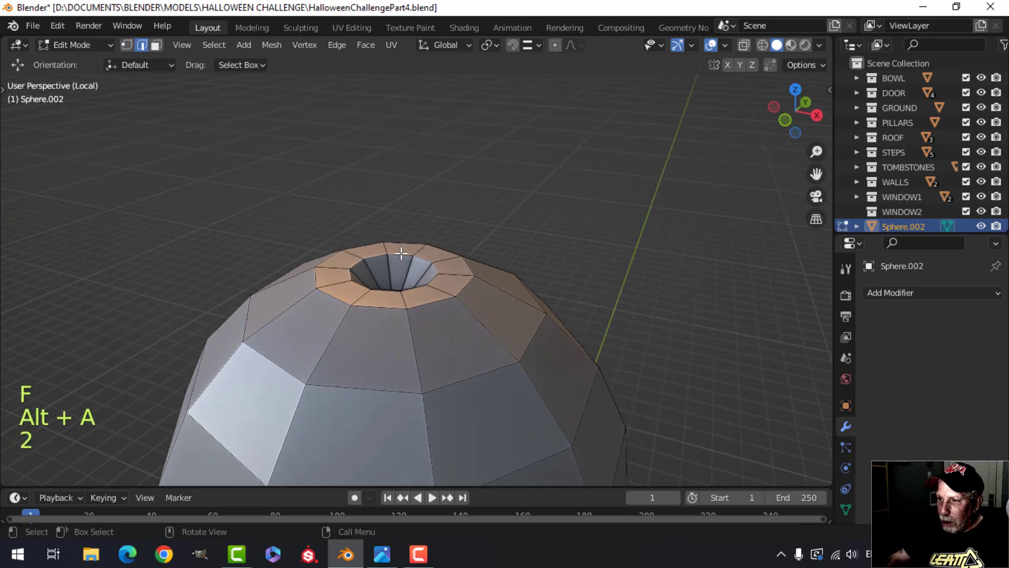
middle_drag(402, 253, 464, 328)
alt+shift+click(445, 295)
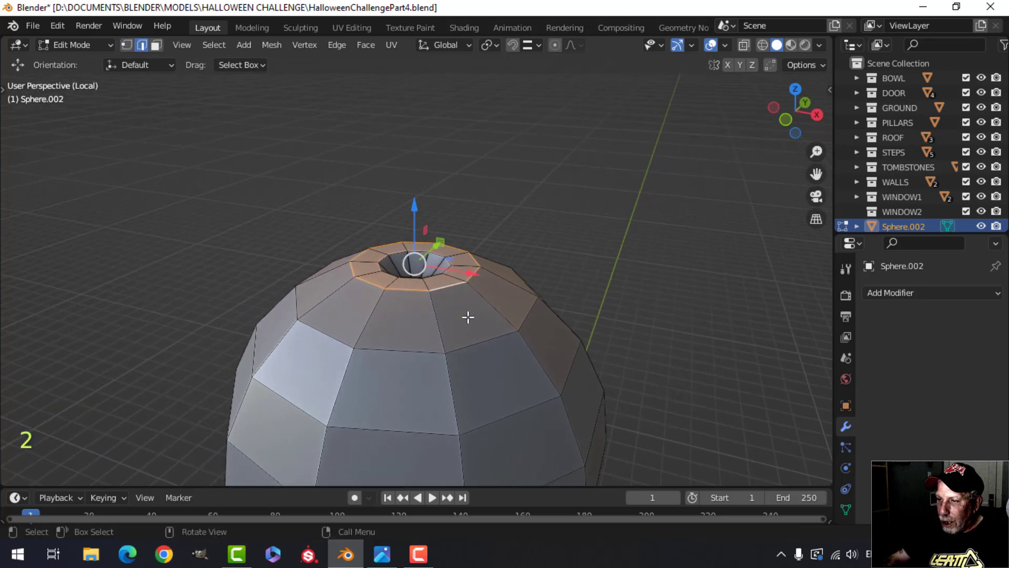
key(g)
key(g)
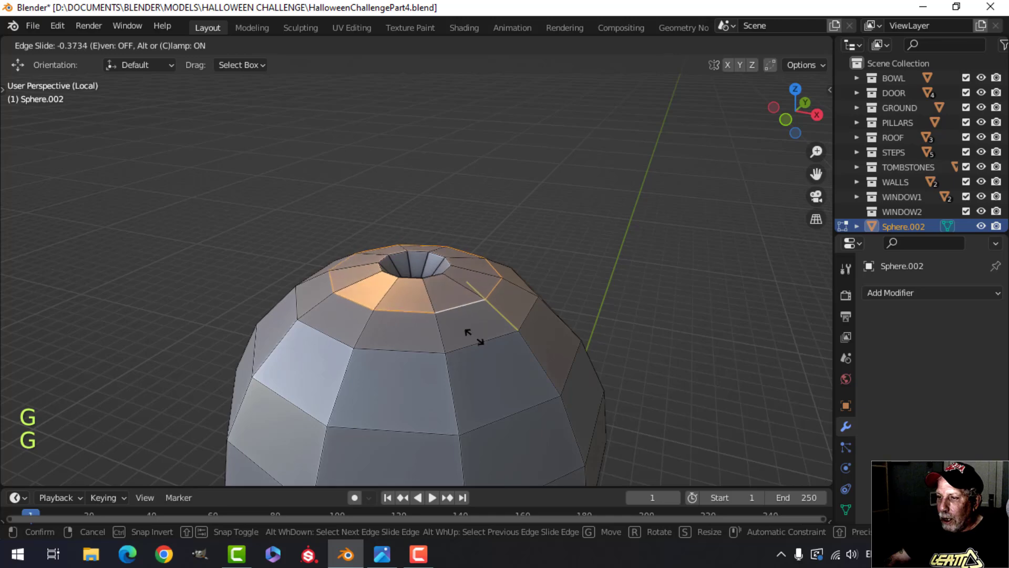
click(479, 347)
key(Tab)
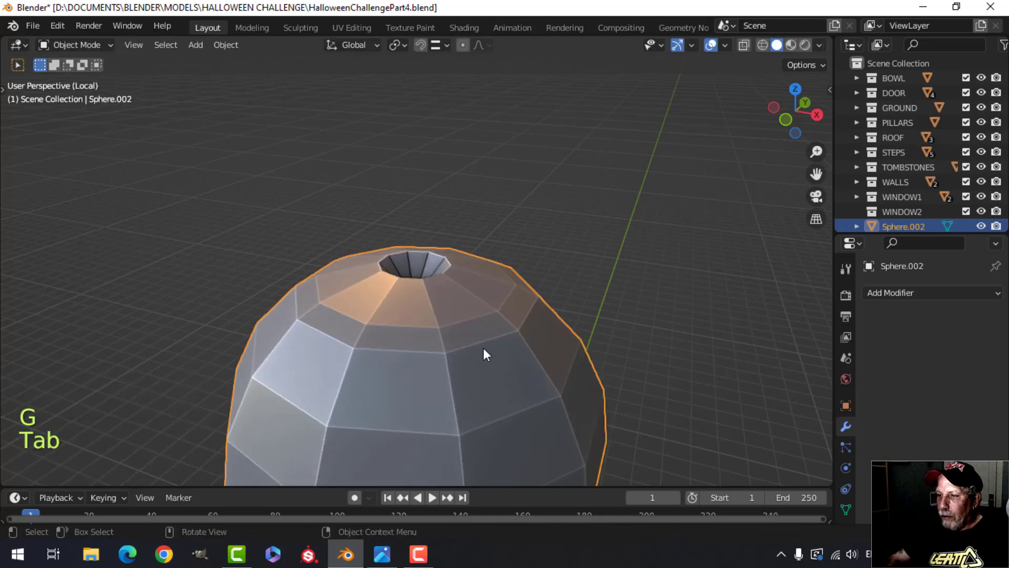
Step: Delete the pole vertex on the sphere's underside
scroll(476, 347, down, 3)
middle_drag(468, 345, 472, 284)
scroll(477, 374, up, 2)
scroll(471, 287, down, 2)
shift+middle_drag(441, 375, 437, 309)
middle_drag(437, 308, 435, 243)
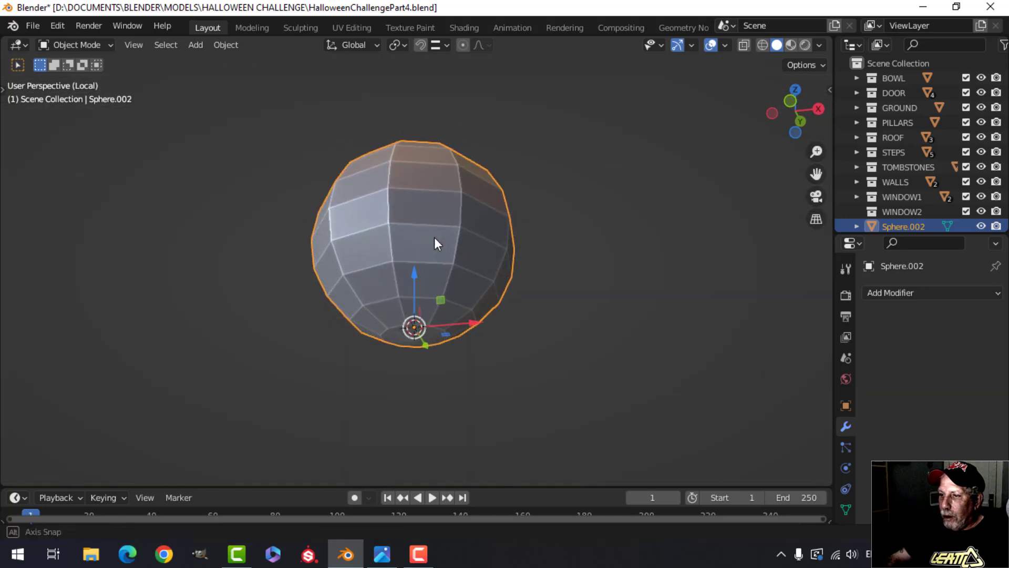
scroll(441, 316, up, 2)
shift+middle_drag(441, 342, 451, 270)
key(Tab)
scroll(446, 343, up, 3)
key(alt+a)
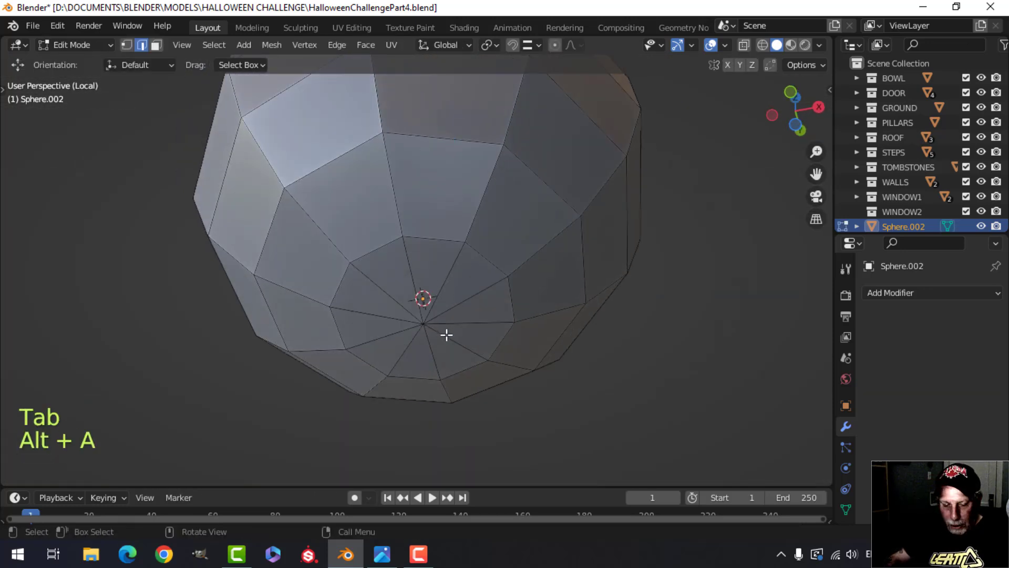
key(1)
click(487, 321)
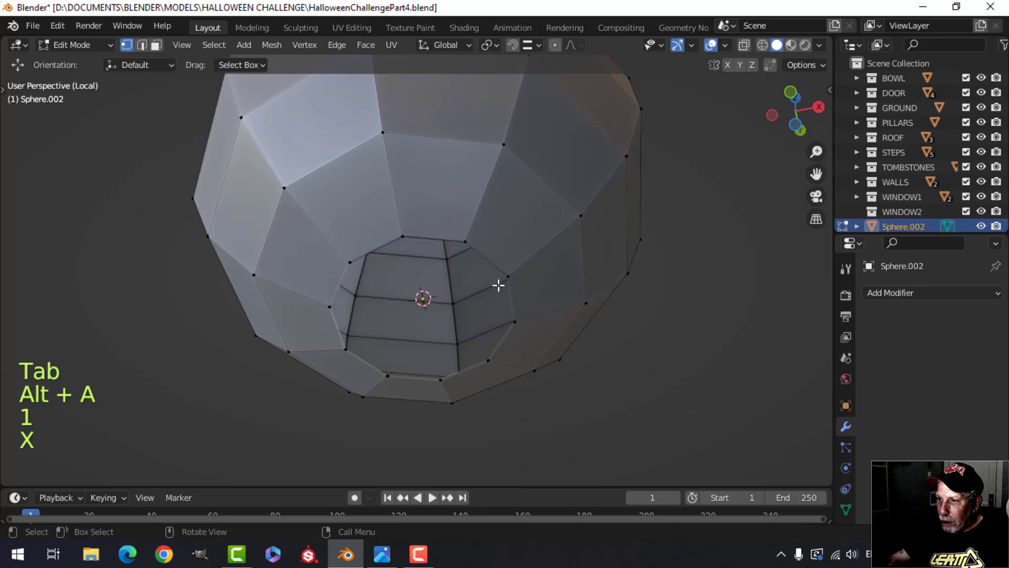
Step: Extrude the bottom hole's rim and scale the new ring inward to about 0.606
alt+shift+click(491, 266)
key(e)
right_click(559, 270)
key(s)
click(496, 279)
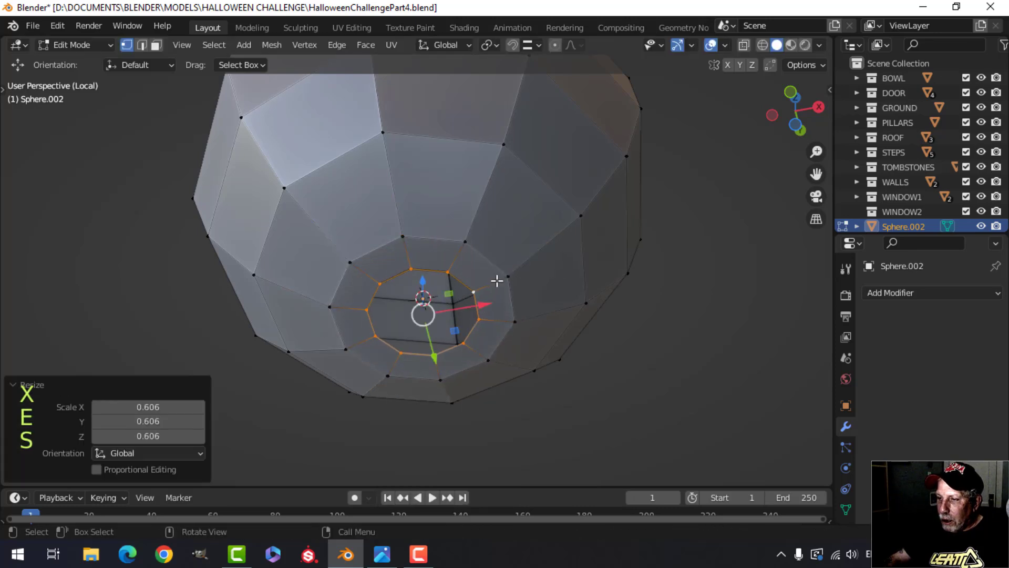
Step: Extrude the bottom inner ring about 0.24 m up into the sphere, narrow it and fill it with a face
middle_drag(495, 280, 482, 324)
key(e)
right_click(482, 324)
middle_drag(421, 279, 412, 298)
drag(421, 290, 420, 262)
key(s)
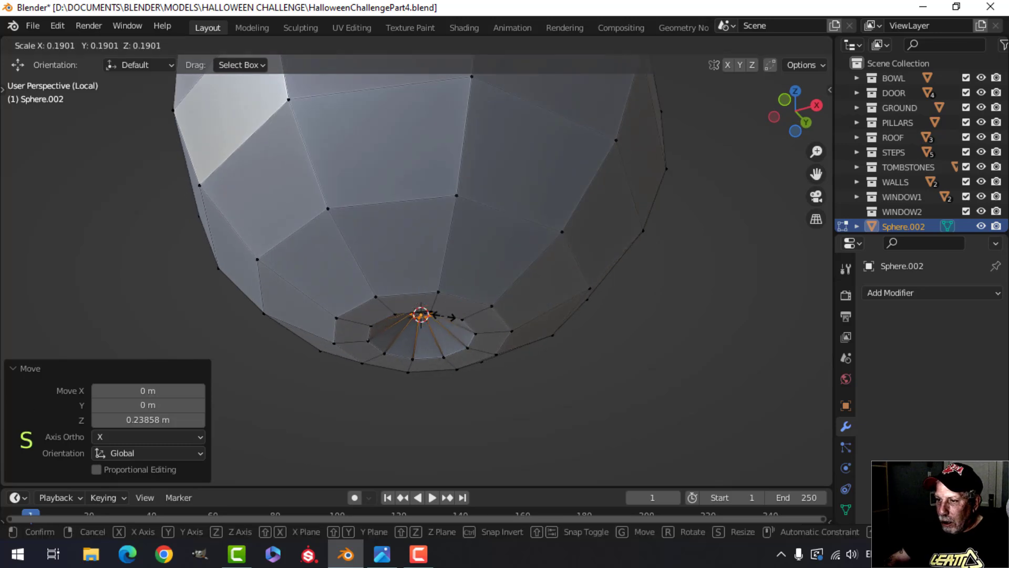
click(473, 324)
key(f)
Step: Slide the outer edge loop around the bottom recess outward with a factor of about -0.326
alt+click(470, 301)
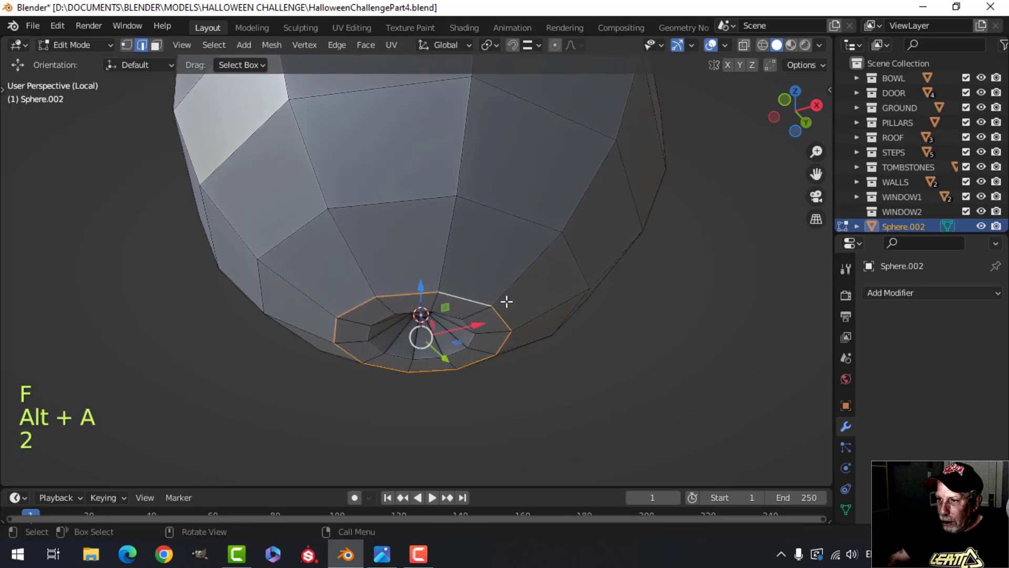
key(g)
key(g)
click(520, 284)
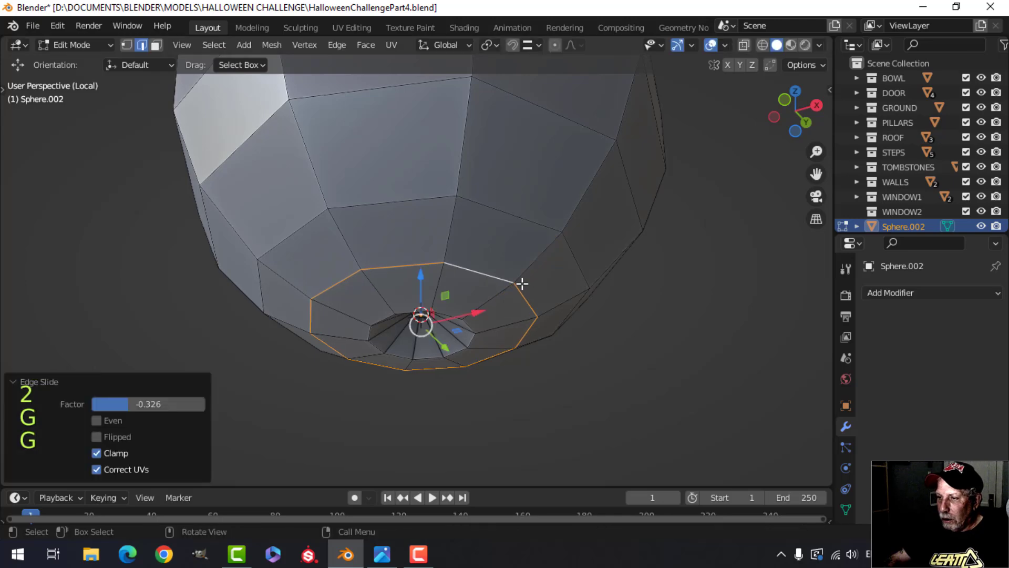
key(Tab)
Step: Add a level 1 Subdivision Surface modifier to the sphere and shade it smooth
scroll(479, 241, down, 3)
middle_drag(478, 241, 496, 304)
key(ctrl+1)
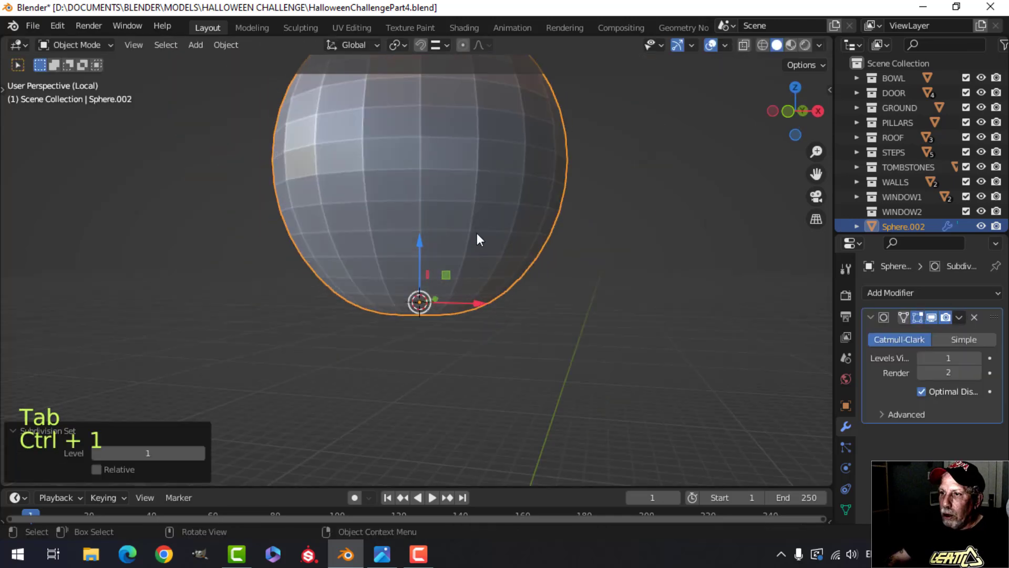
right_click(447, 162)
click(447, 162)
Step: Scale the whole sphere mesh along Z to about 0.951 and leave it deselected in Object Mode
scroll(456, 202, down, 3)
shift+middle_drag(456, 209, 452, 275)
scroll(452, 295, up, 3)
key(Tab)
key(a)
scroll(452, 321, down, 2)
key(s)
key(z)
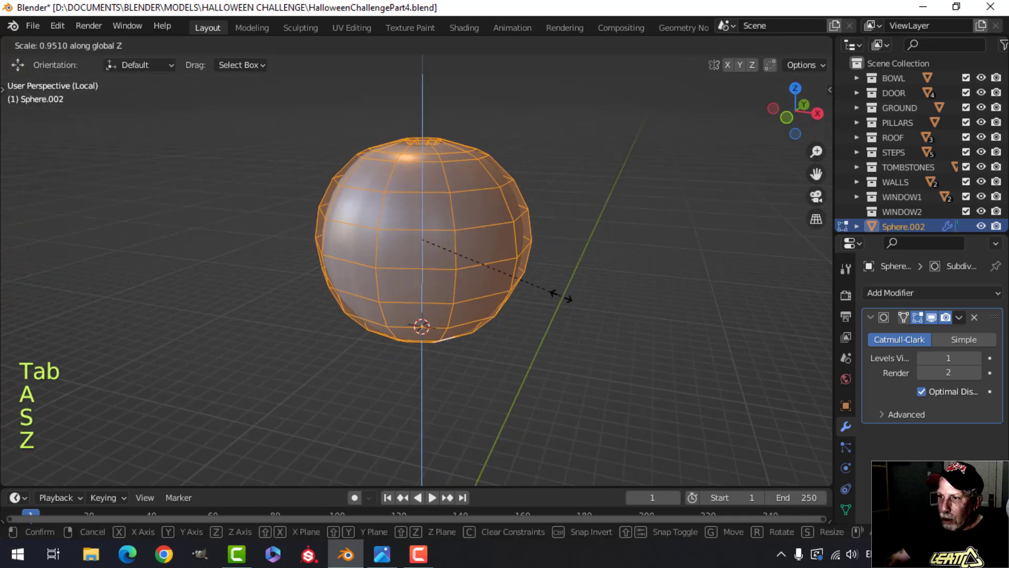
click(550, 290)
key(Tab)
key(alt+a)
scroll(454, 311, down, 3)
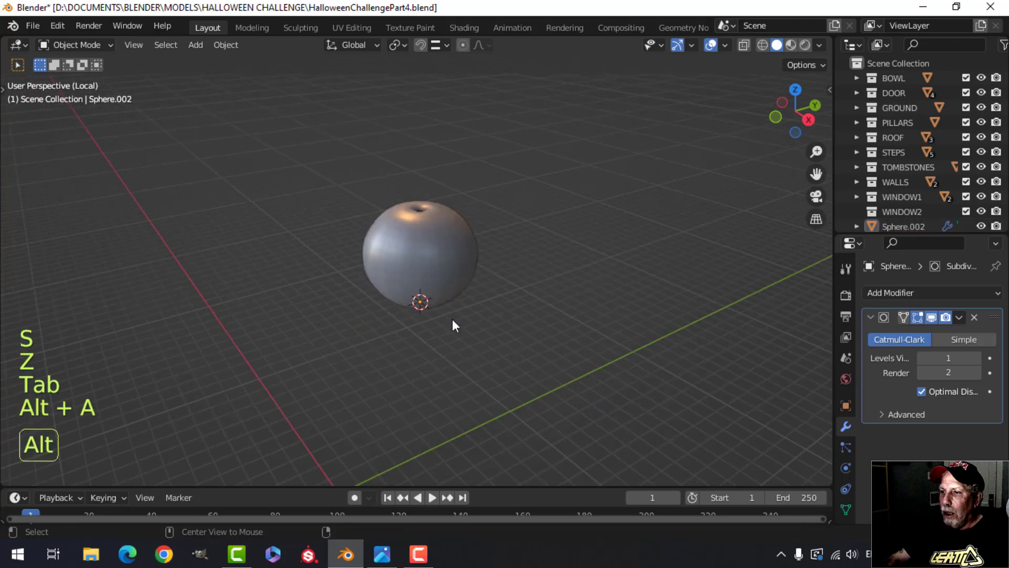
Step: Select the sphere and apply its Subdivision Surface modifier
middle_drag(481, 205, 499, 304)
scroll(464, 298, up, 3)
shift+middle_drag(463, 298, 450, 339)
middle_drag(450, 339, 478, 352)
scroll(446, 365, up, 2)
click(492, 337)
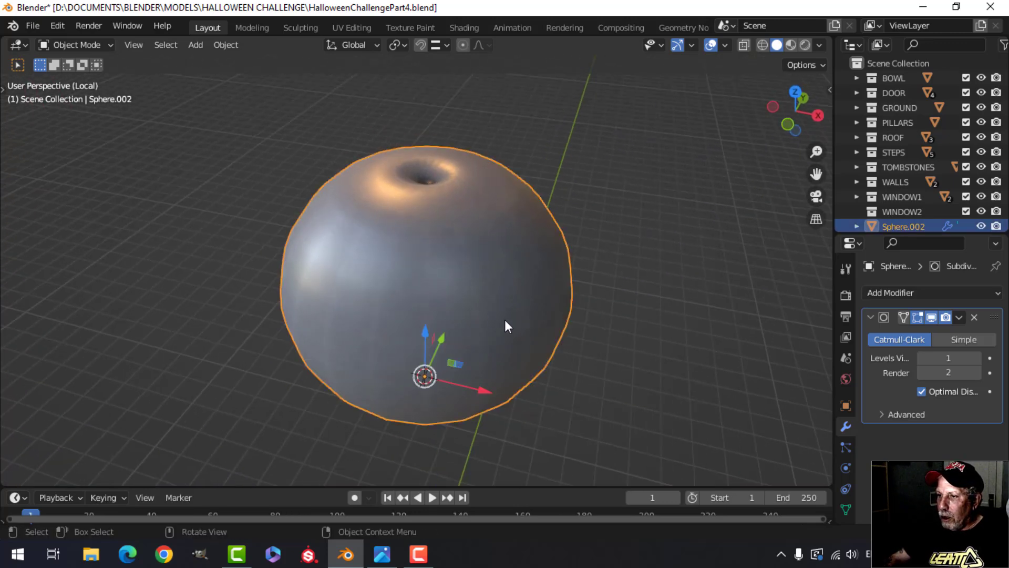
click(960, 317)
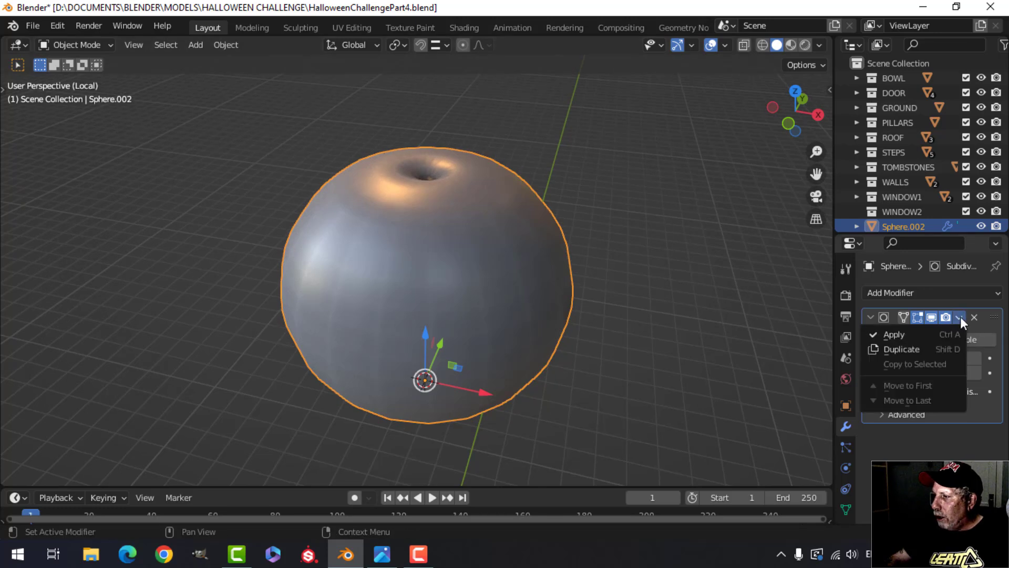
click(905, 333)
Step: Select every other vertical edge loop all the way around the sphere in Edit Mode
key(Tab)
key(alt+a)
middle_drag(471, 336, 495, 327)
scroll(484, 344, up, 1)
alt+shift+click(470, 326)
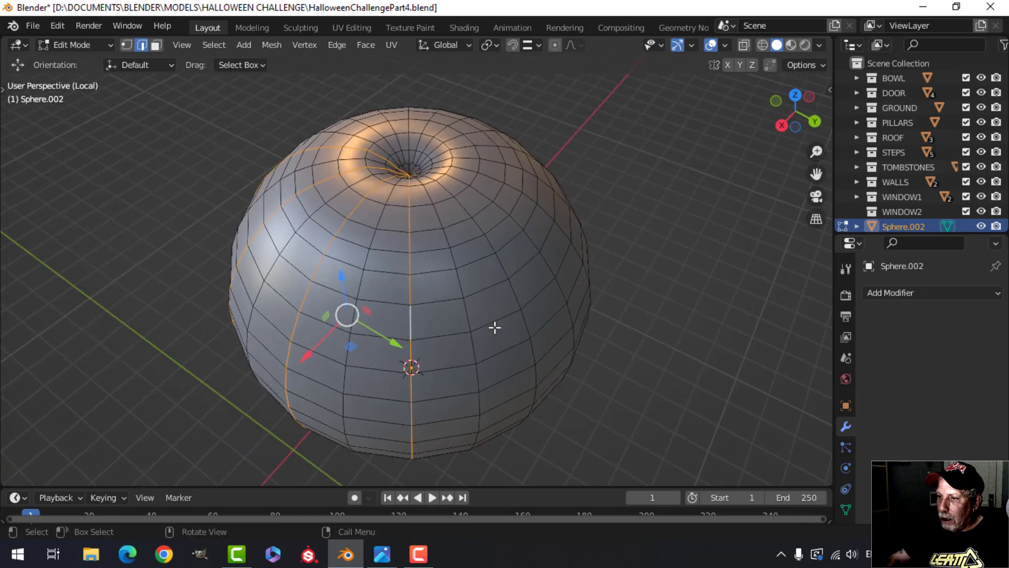
middle_drag(575, 329, 557, 308)
alt+shift+click(511, 297)
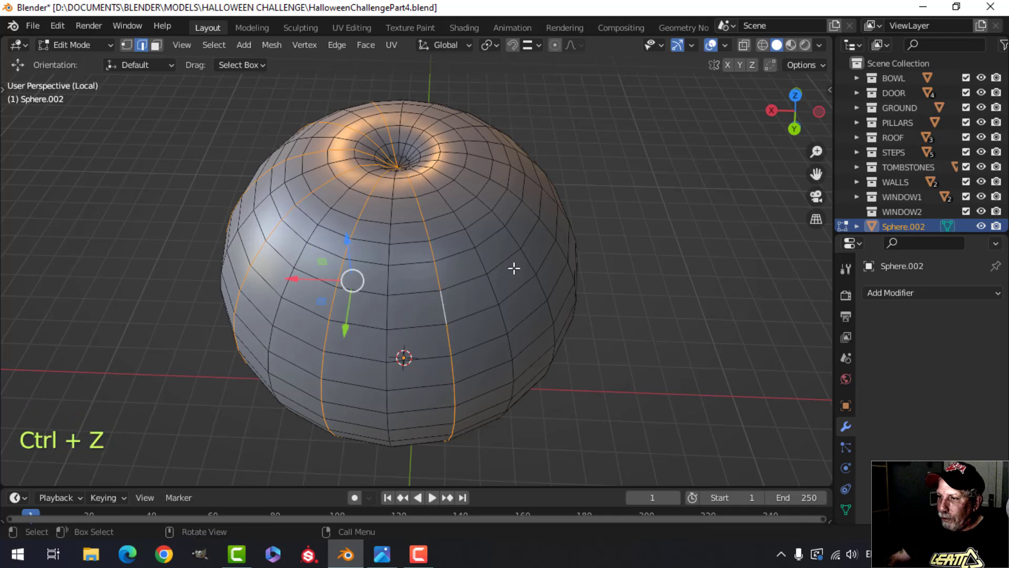
middle_drag(520, 260, 488, 282)
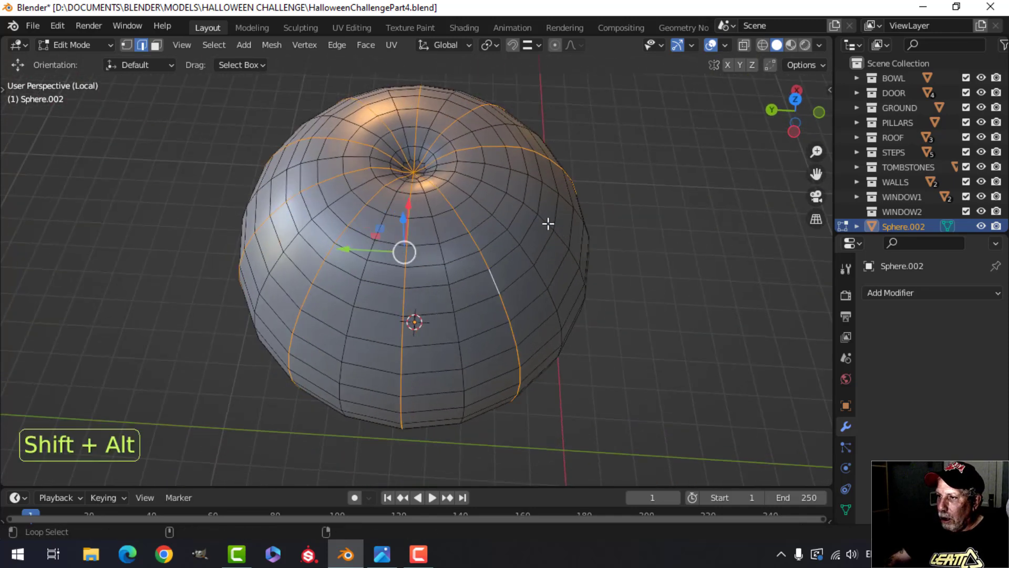
middle_drag(548, 223, 554, 169)
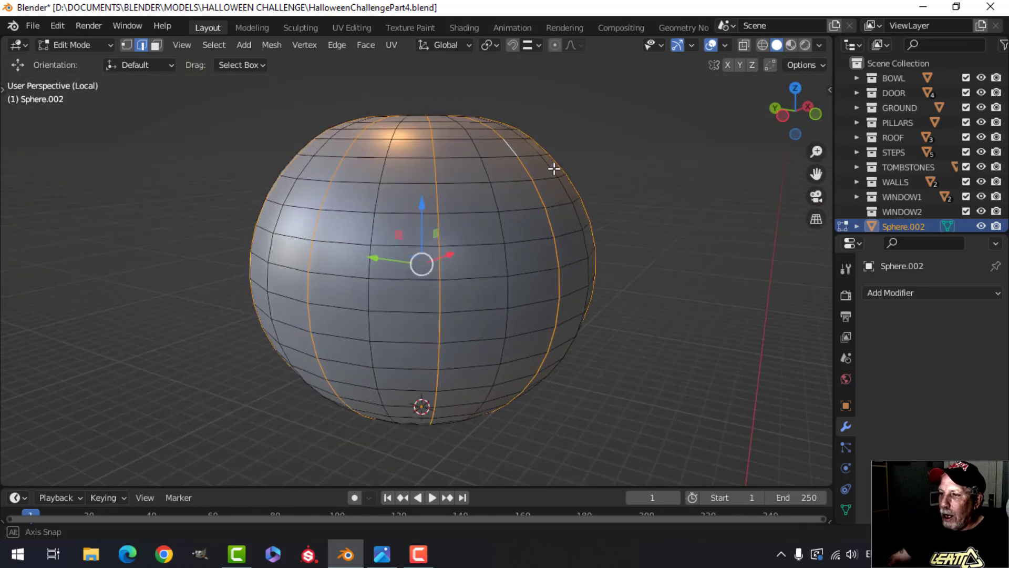
Step: Bevel the selected vertical edge loops with 2 segments and a width of about 0.042 m, then clear the selection
scroll(533, 212, down, 4)
scroll(505, 279, up, 3)
middle_drag(501, 245, 509, 316)
scroll(504, 304, up, 1)
scroll(509, 301, down, 1)
key(ctrl+b)
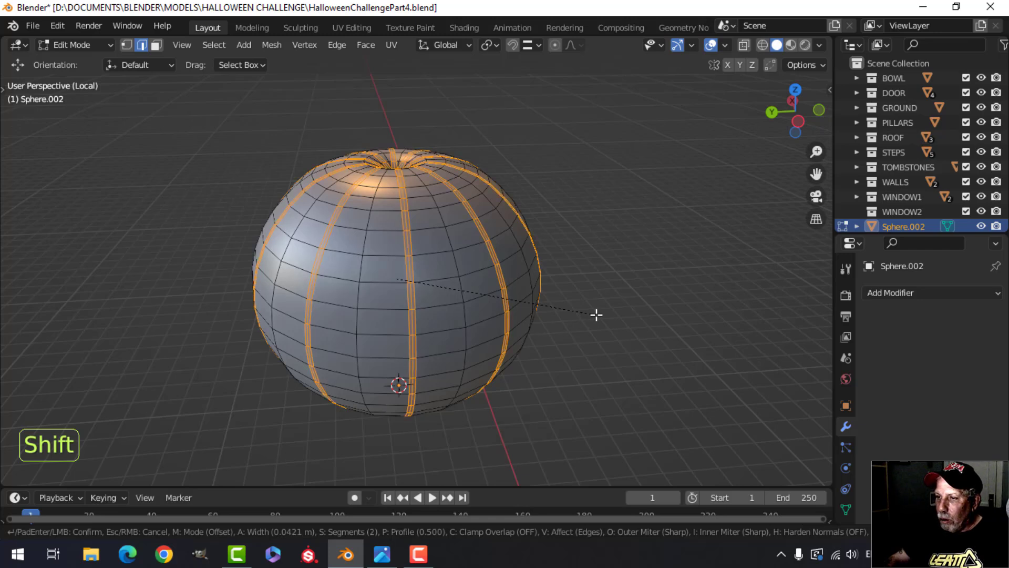
click(596, 315)
scroll(415, 253, up, 3)
key(alt+a)
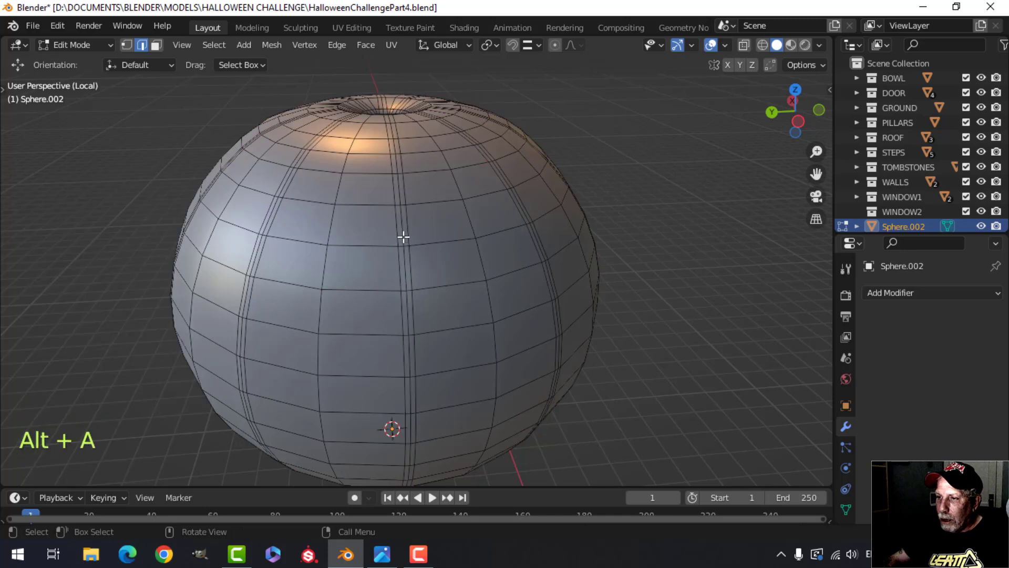
Step: Select the middle edge loop of each bevelled band all the way around the sphere
alt+shift+click(403, 232)
middle_drag(403, 232, 469, 275)
alt+shift+click(450, 263)
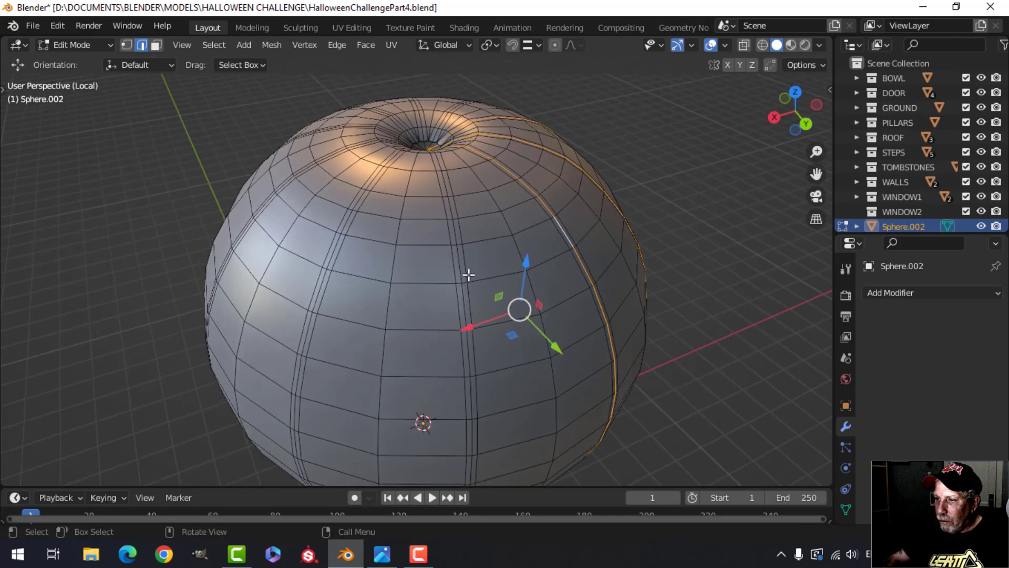
alt+shift+click(464, 269)
key(ctrl+z)
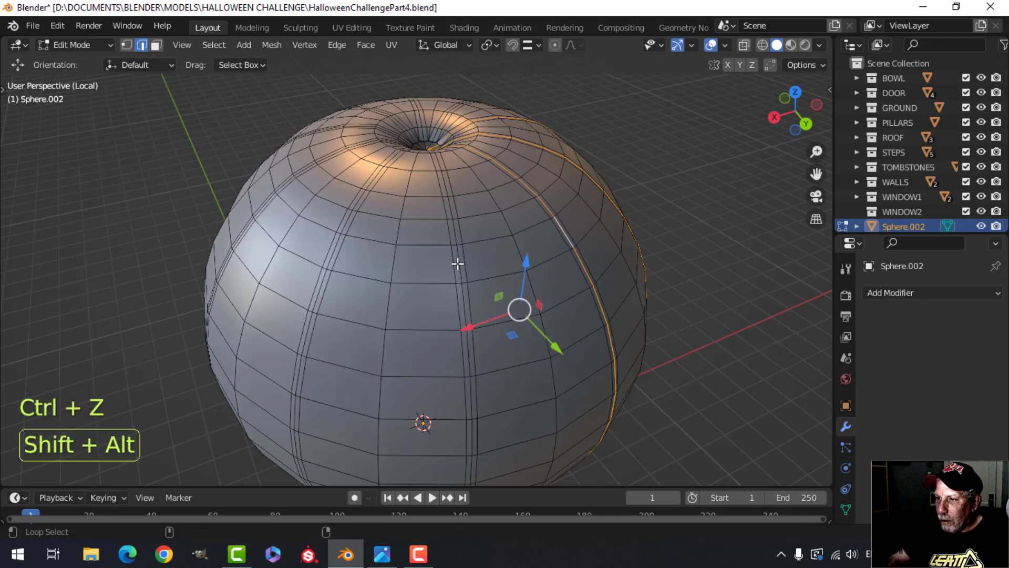
middle_drag(452, 299, 483, 308)
middle_drag(440, 270, 487, 299)
alt+shift+click(455, 262)
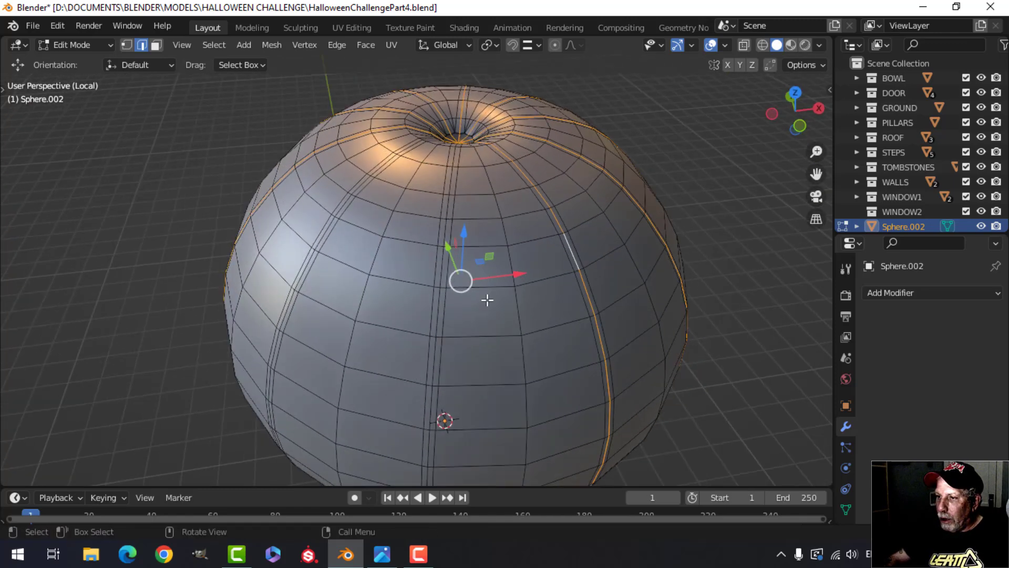
alt+shift+click(445, 264)
middle_drag(445, 264, 466, 283)
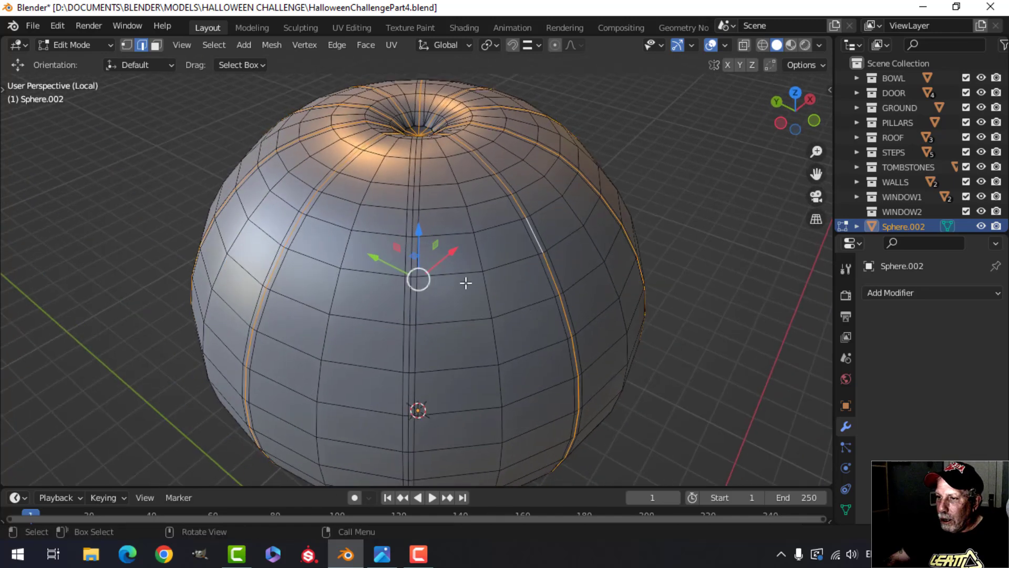
alt+shift+click(416, 255)
middle_drag(416, 255, 478, 308)
scroll(451, 356, down, 3)
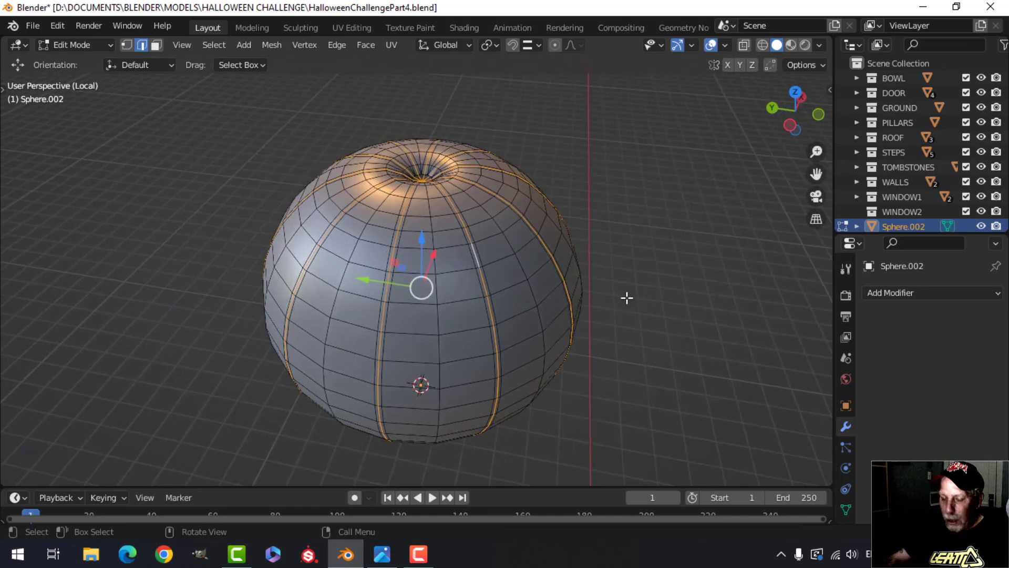
Step: Scale the selected middle loops inward to about 0.978 to form the pumpkin's grooves, and check them in Object Mode
key(s)
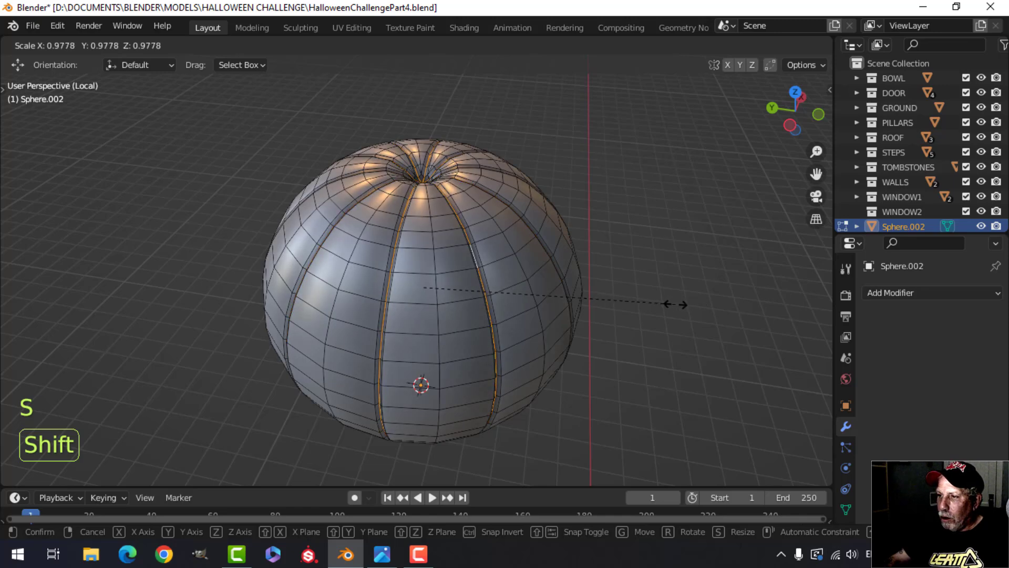
click(675, 304)
key(Tab)
scroll(560, 329, down, 3)
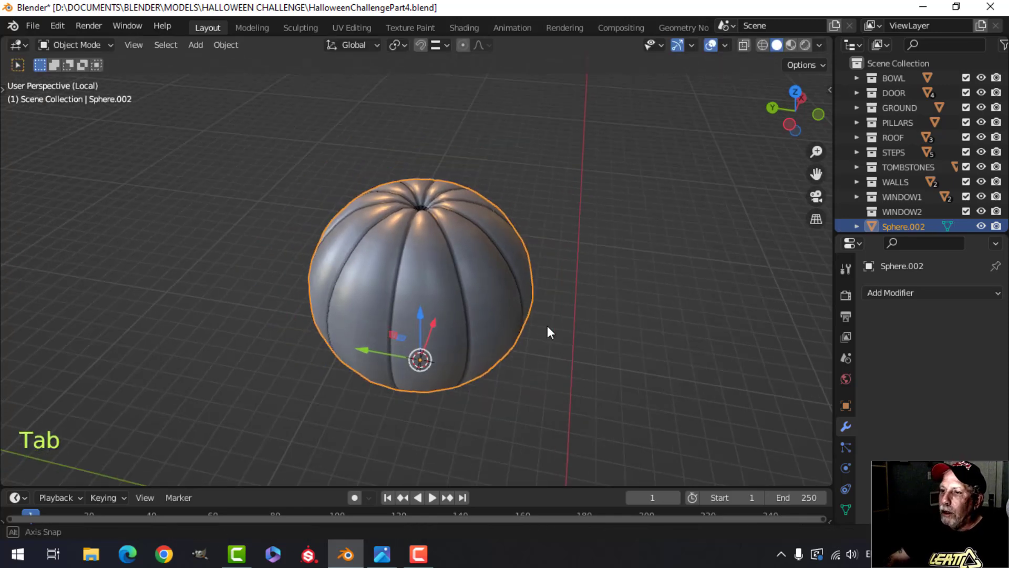
middle_drag(548, 329, 518, 304)
scroll(500, 274, down, 1)
scroll(494, 240, down, 1)
middle_drag(493, 234, 476, 380)
Step: Select the centre vertex at the base of the top recess and expand the selection to the surrounding faces
scroll(468, 341, up, 4)
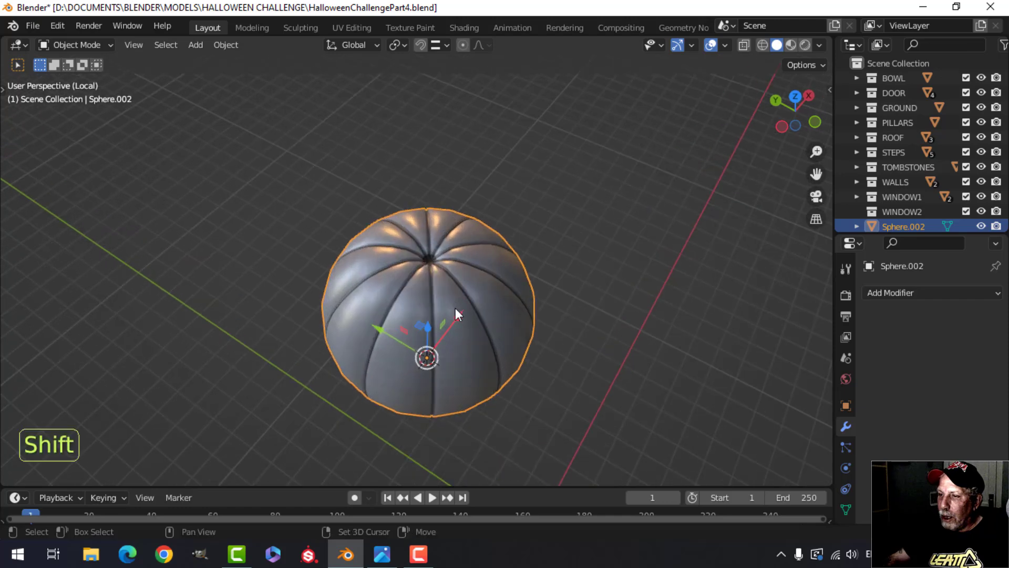
shift+middle_drag(455, 312, 463, 353)
scroll(499, 370, up, 2)
scroll(488, 313, up, 2)
shift+middle_drag(506, 384, 473, 372)
key(Tab)
scroll(476, 347, up, 4)
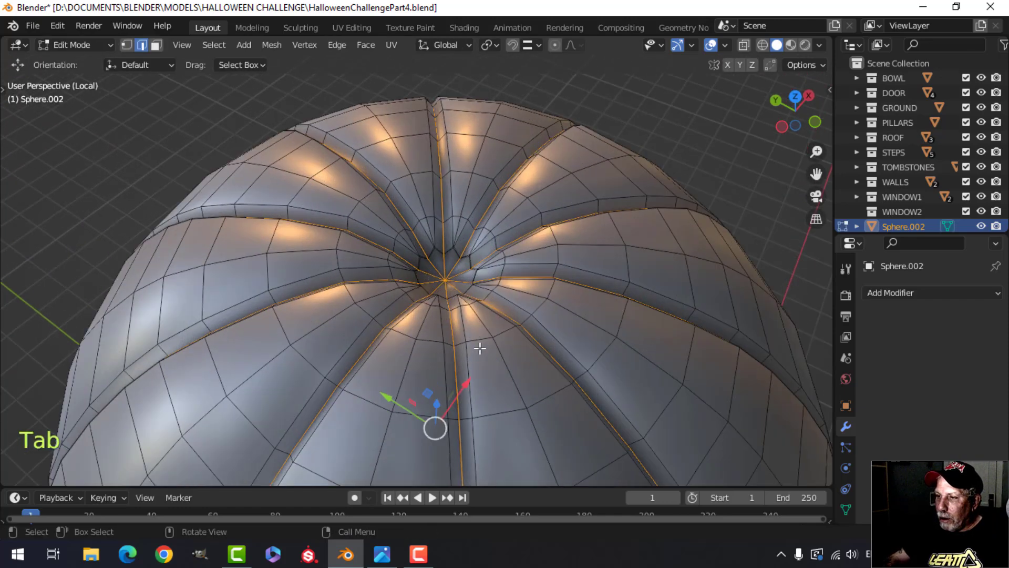
key(alt+a)
shift+middle_drag(505, 334, 498, 331)
key(1)
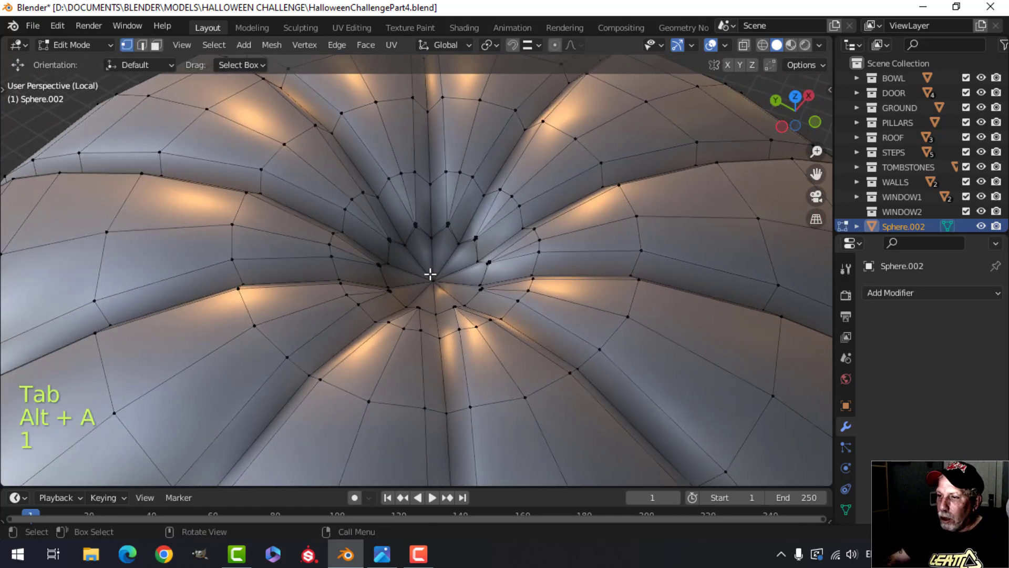
key(ctrl+KP_Add)
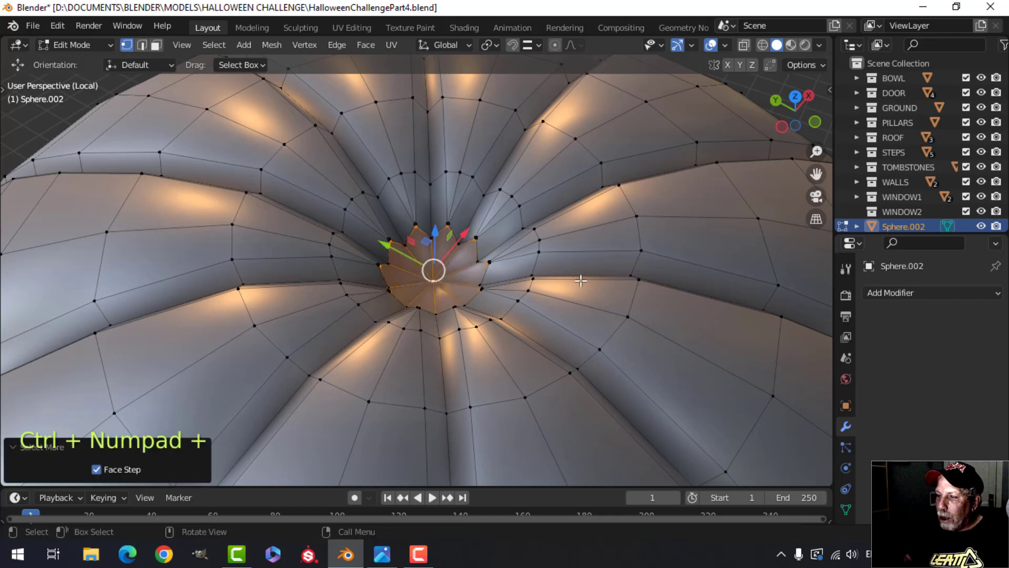
scroll(570, 277, up, 2)
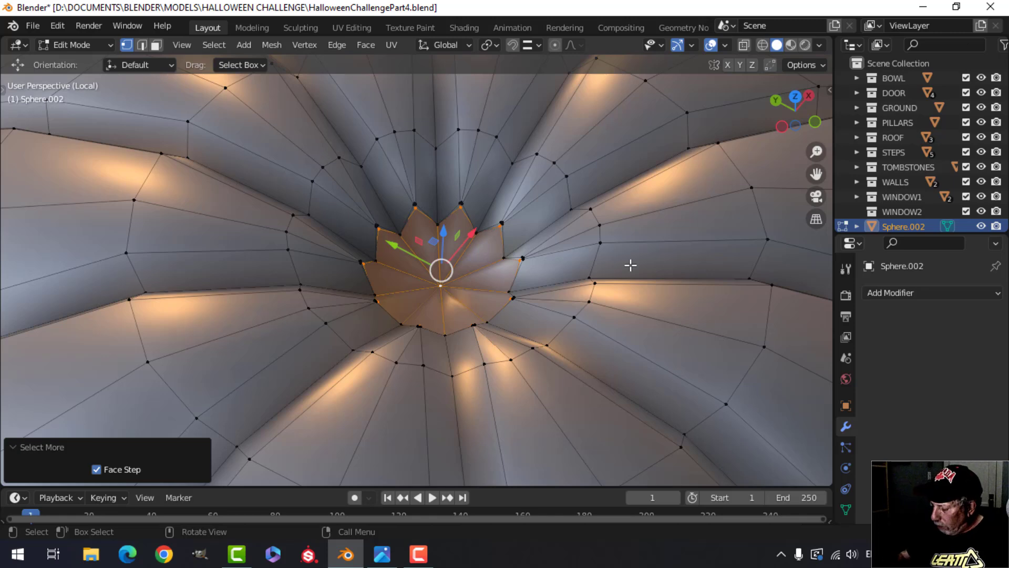
key(ctrl+KP_Add)
Step: Extrude the recess's centre faces into a stem, raising them about 0.556 m and lowering them again by about 0.335 m
middle_drag(633, 266, 483, 295)
key(e)
right_click(456, 306)
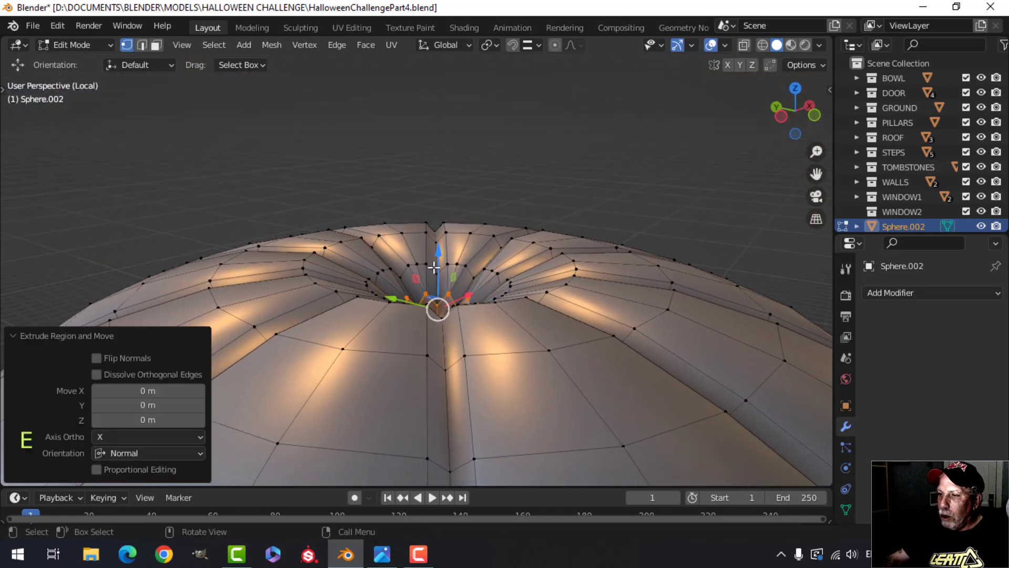
drag(434, 268, 460, 117)
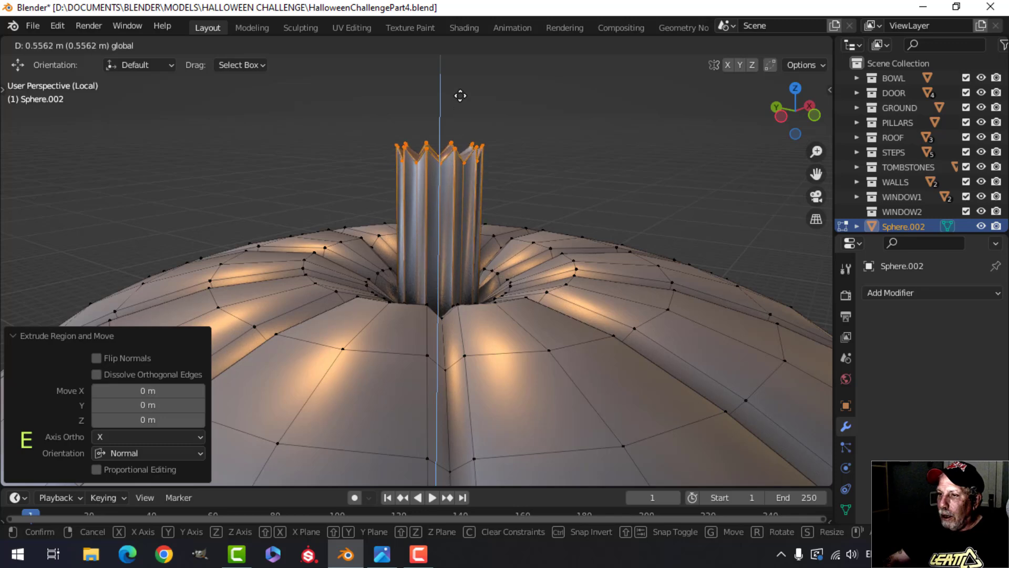
click(460, 95)
middle_drag(469, 198, 472, 228)
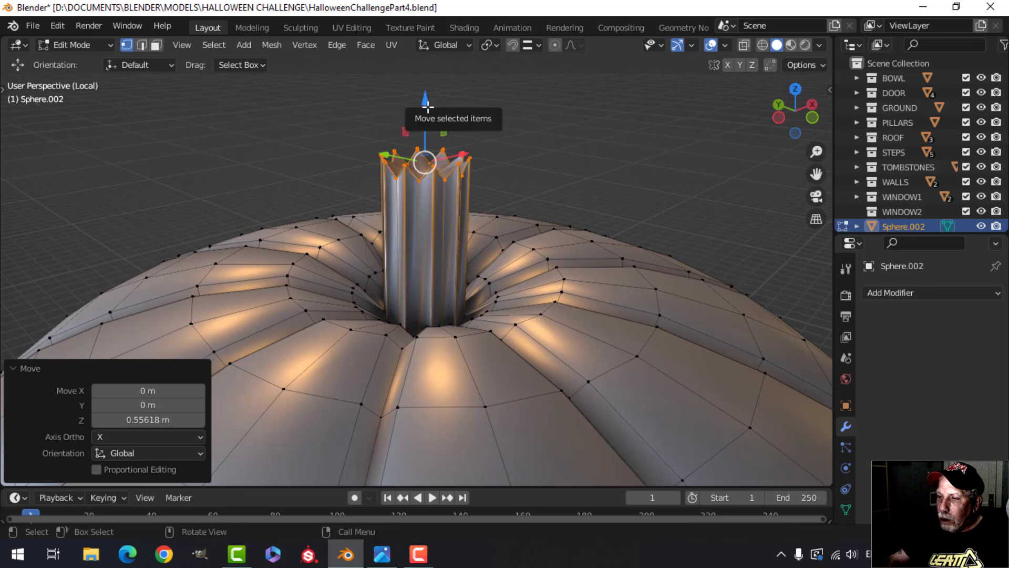
drag(428, 107, 438, 205)
Step: Flatten the jagged top of the stem by scaling it to 0 along Z
key(s)
key(z)
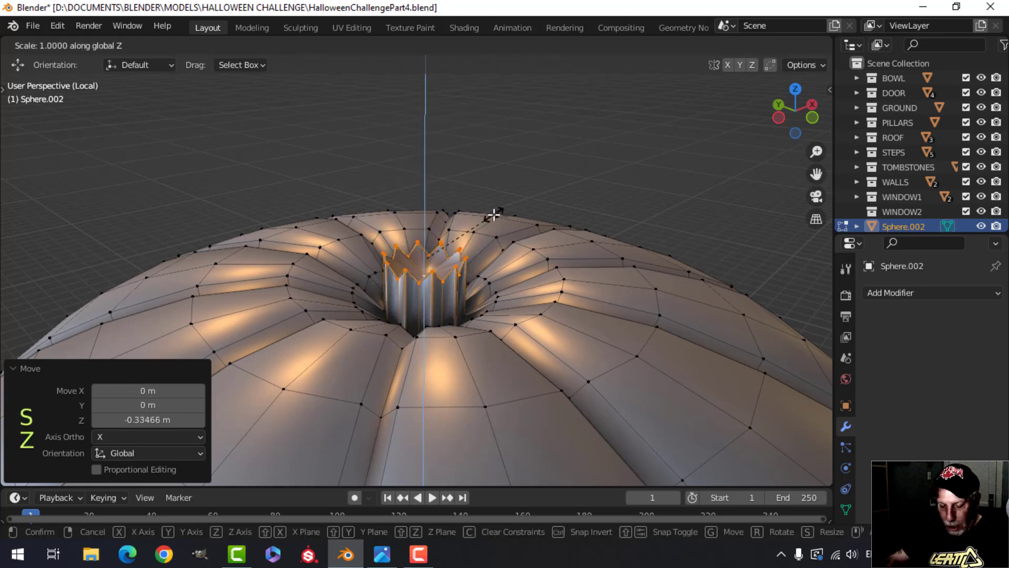
key(0)
key(Return)
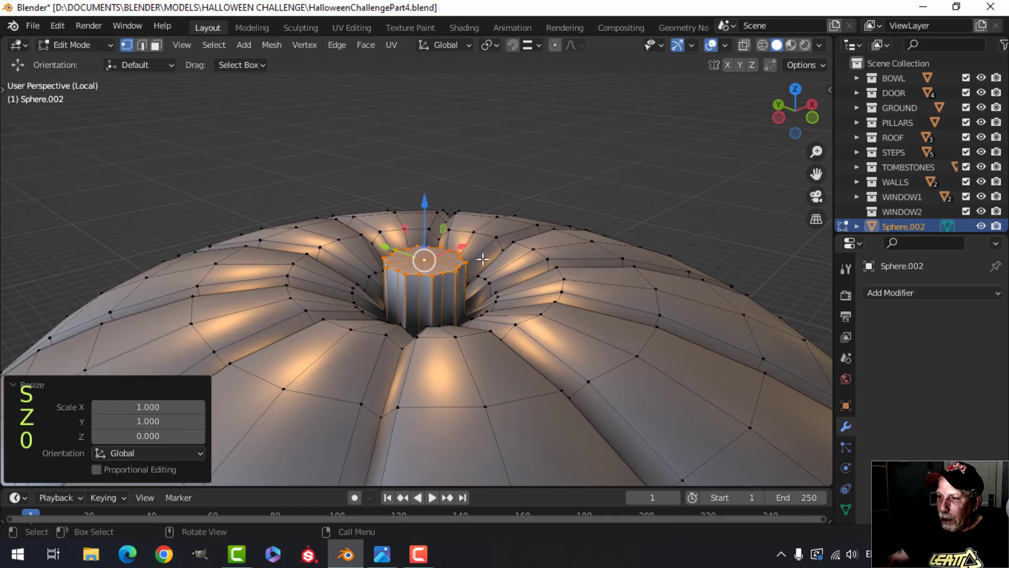
Step: Expand the selection down the stem's sides and fatten the stem outward with Shrink/Fatten, then clear the selection
scroll(483, 258, up, 3)
key(ctrl+KP_Add)
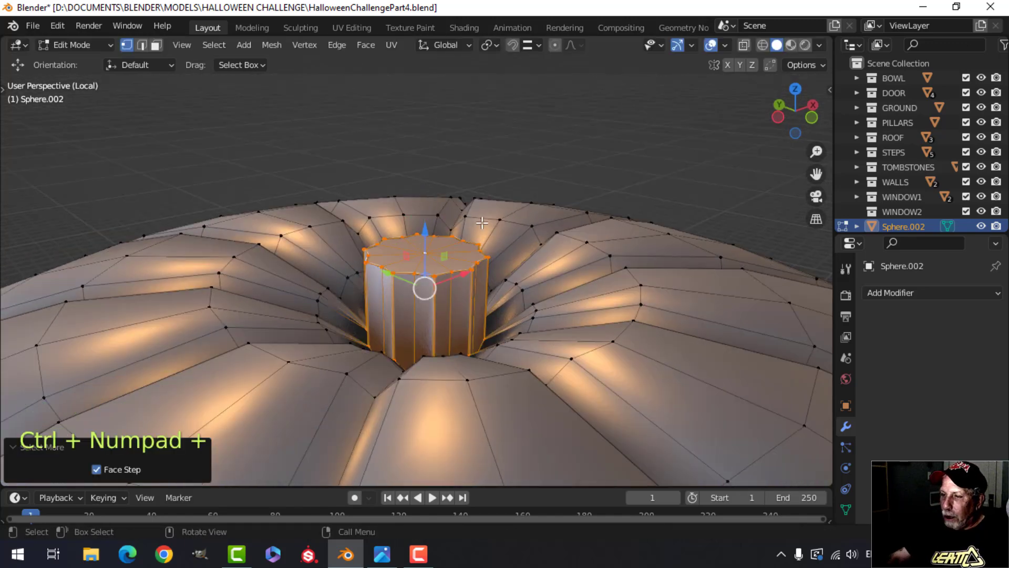
key(alt+s)
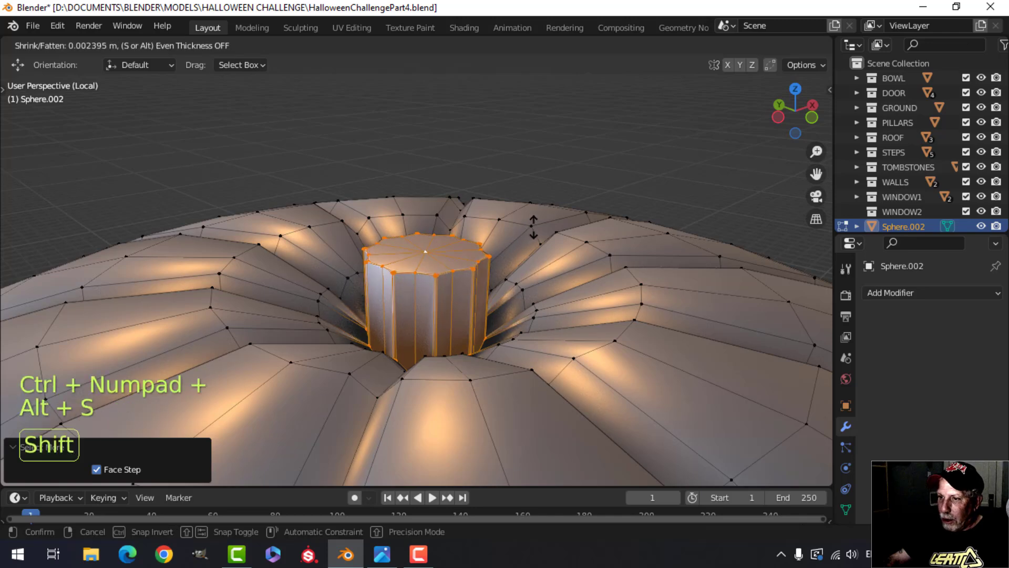
click(615, 172)
key(alt+a)
Step: Select the stem's top centre vertex, expand the selection twice to include the outer rim, and scale it to 0 along Z
scroll(447, 262, up, 3)
key(1)
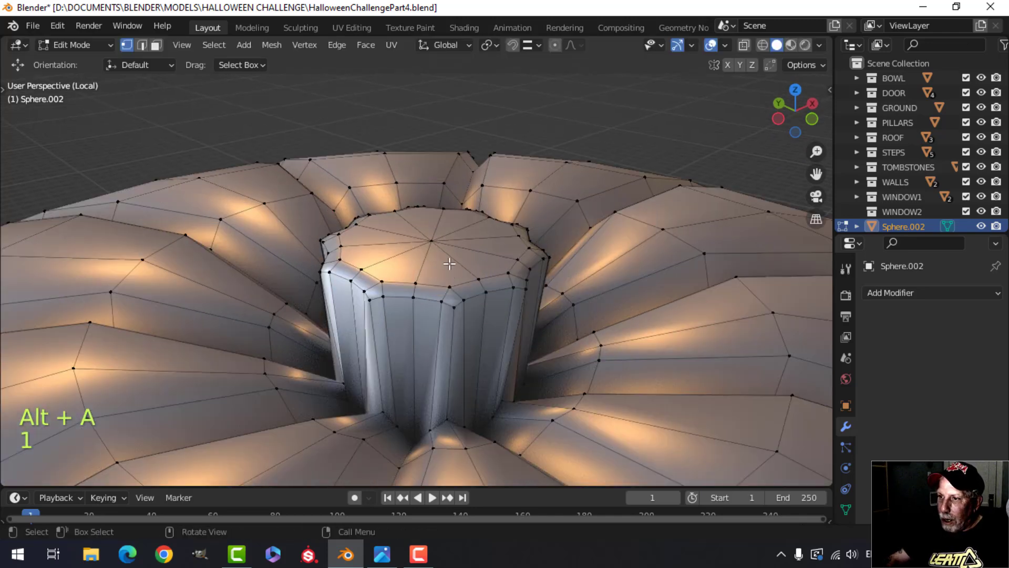
key(ctrl+KP_Add)
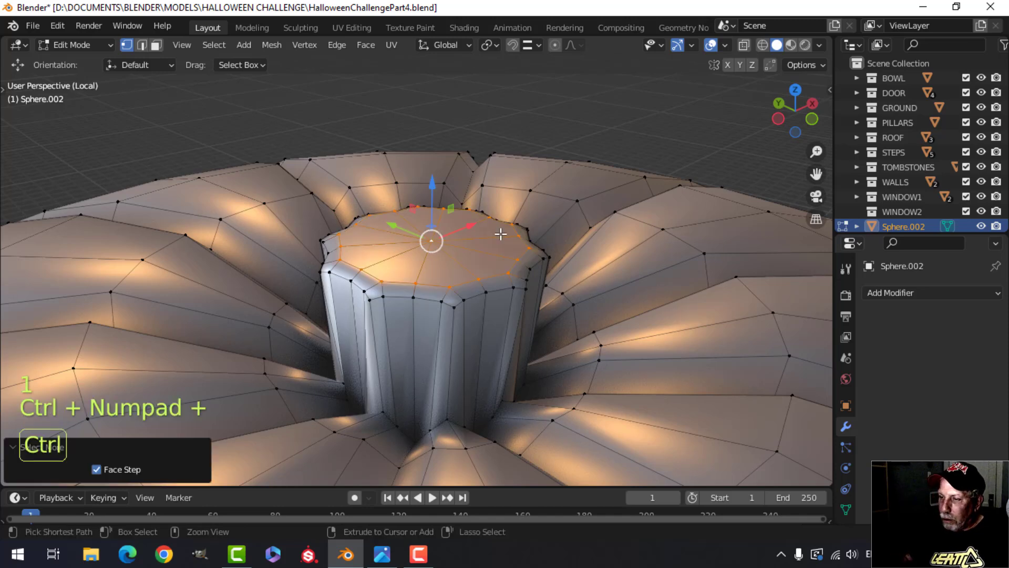
key(ctrl+KP_Add)
scroll(500, 234, down, 4)
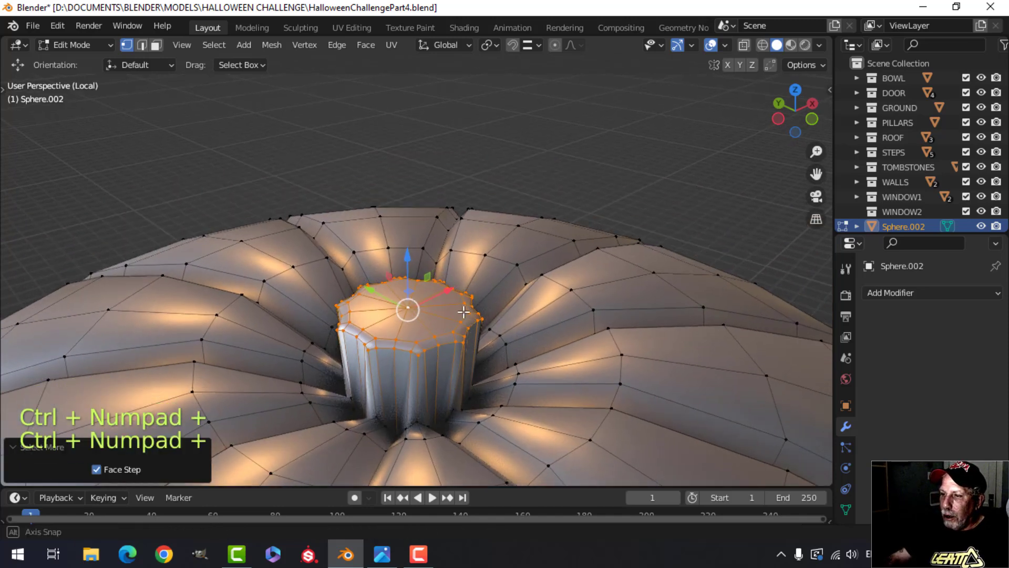
shift+middle_drag(450, 302, 437, 313)
key(s)
key(z)
key(0)
key(Return)
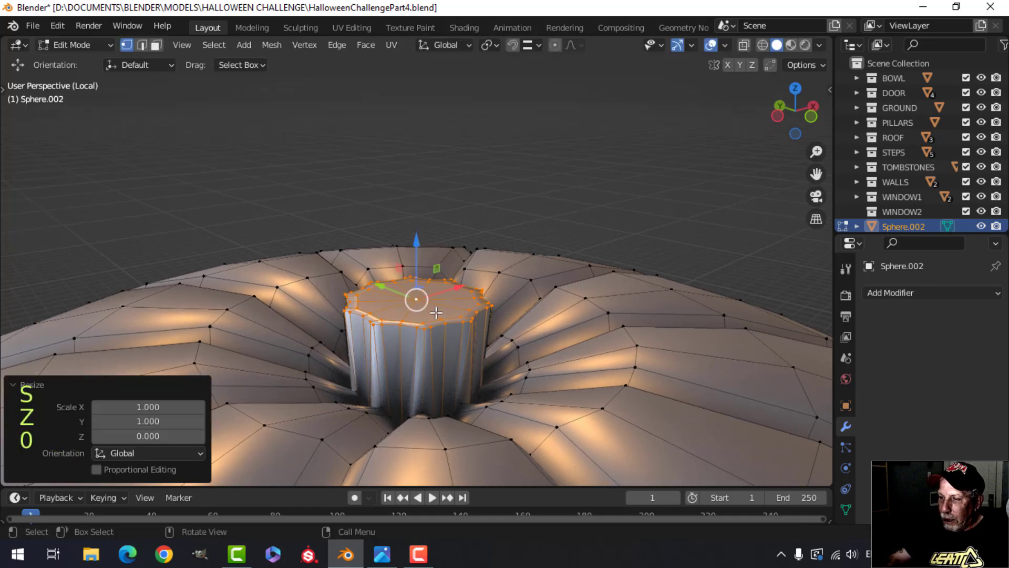
Step: Extrude the flattened stem top upward by about 0.329 m and switch to the front view
key(e)
click(467, 96)
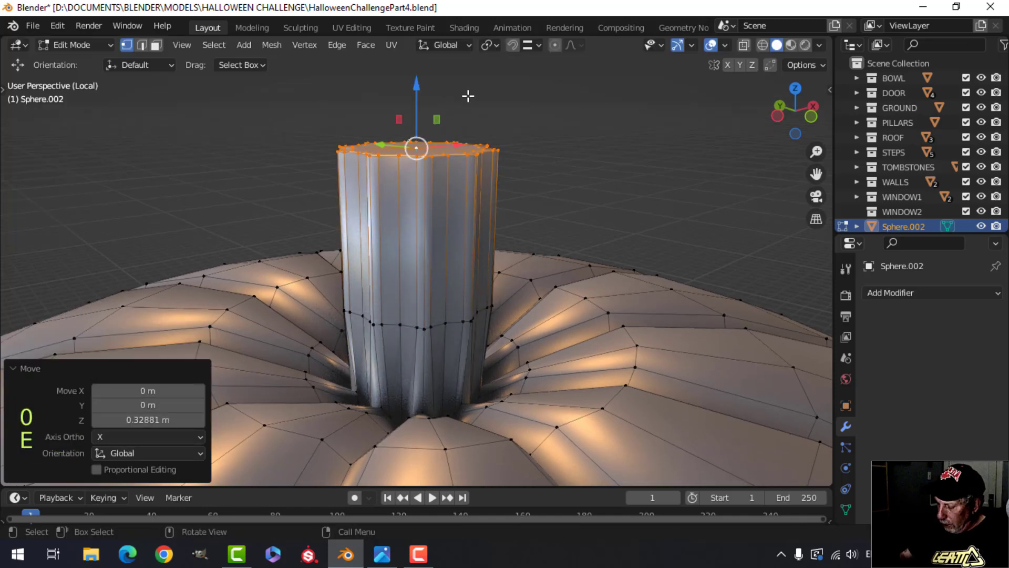
key(KP_1)
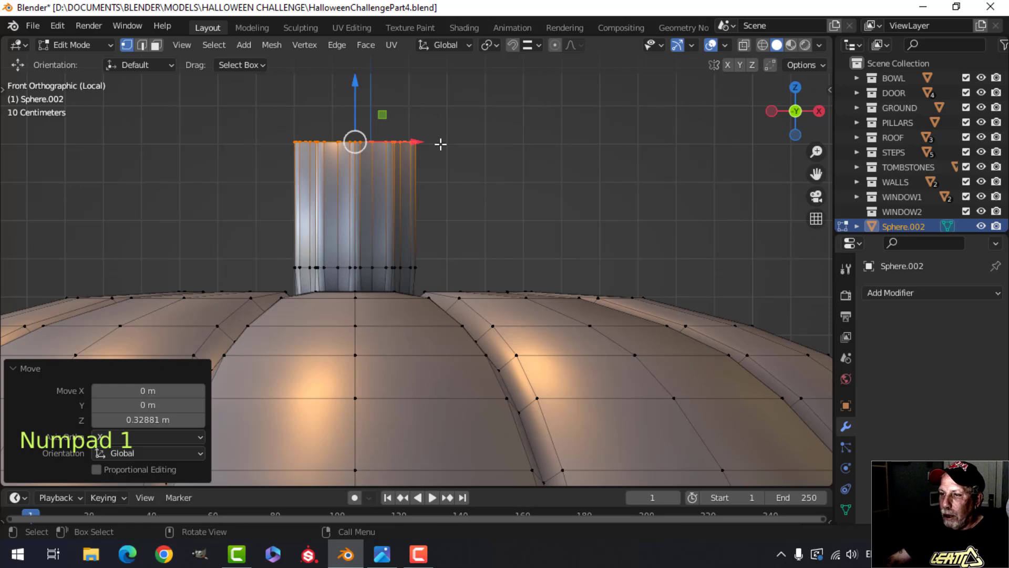
Step: Raise the stem's top by about 0.084 m and scale it down slightly to taper the stem
shift+middle_drag(385, 136, 387, 191)
drag(362, 137, 363, 105)
key(s)
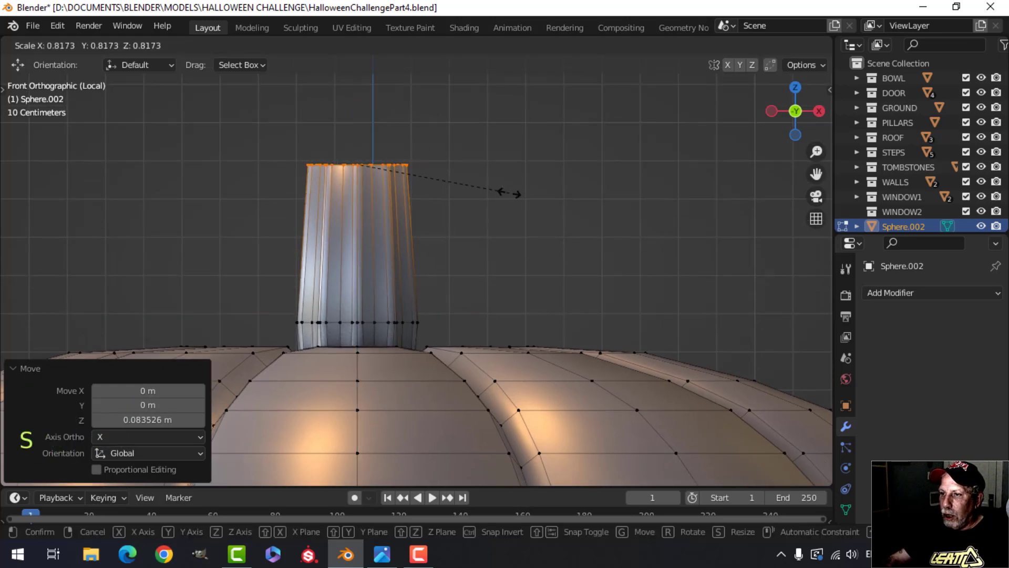
click(498, 191)
Step: Lean the stem by moving its top about 0.103 m along X and -0.021 m along Z, then tilting and slightly shrinking it
key(g)
click(539, 201)
key(r)
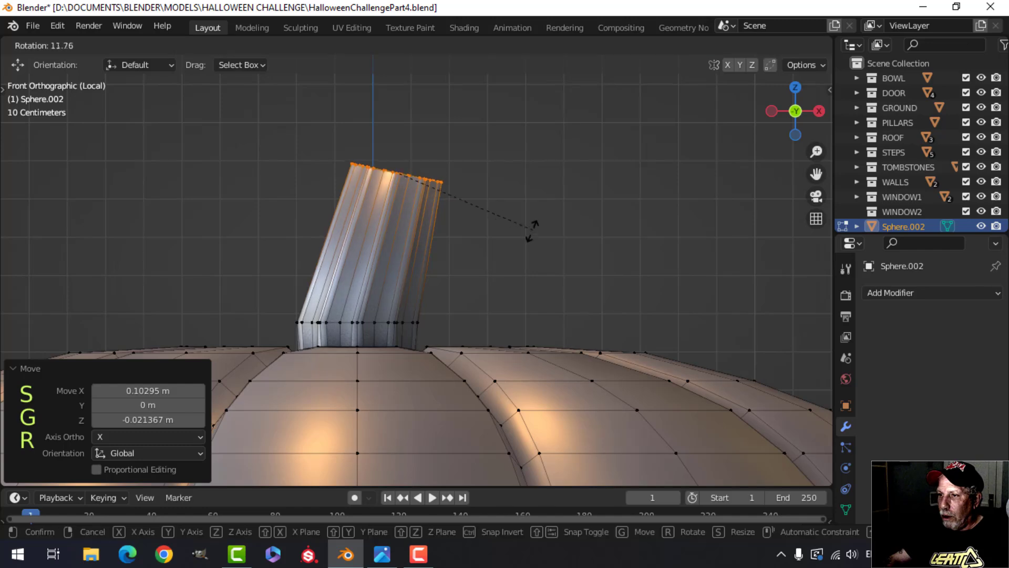
click(526, 236)
key(s)
click(507, 230)
key(Tab)
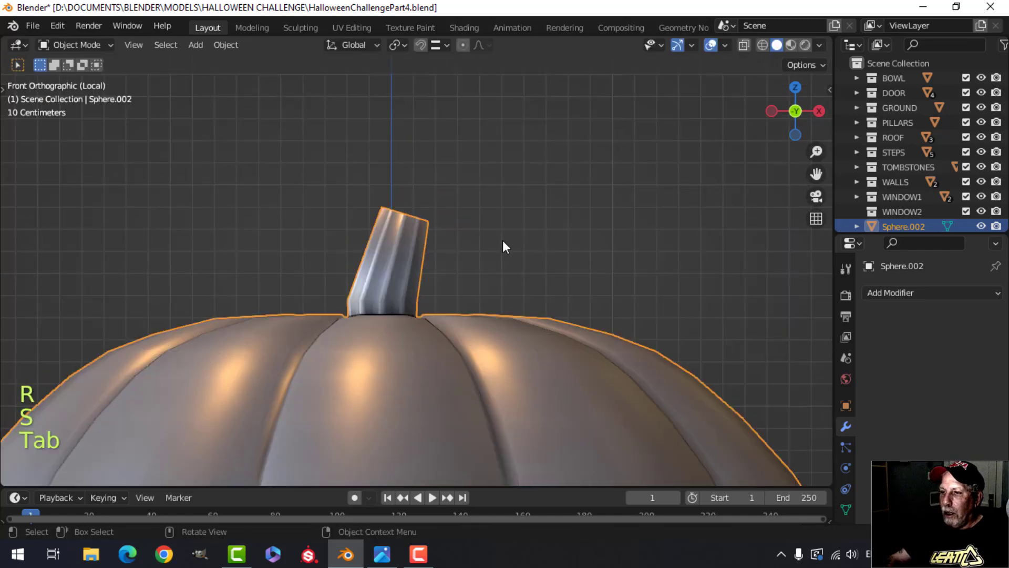
key(alt+a)
middle_drag(487, 247, 447, 241)
scroll(431, 288, down, 4)
scroll(447, 242, up, 3)
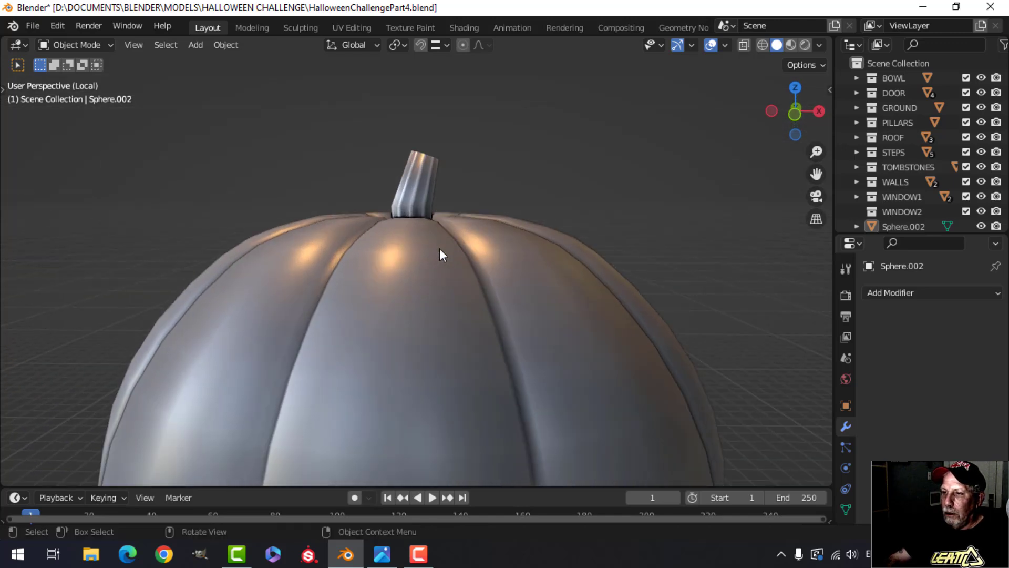
Step: In the front view, move the stem's top farther up and toward positive X, then clear the selection
key(Tab)
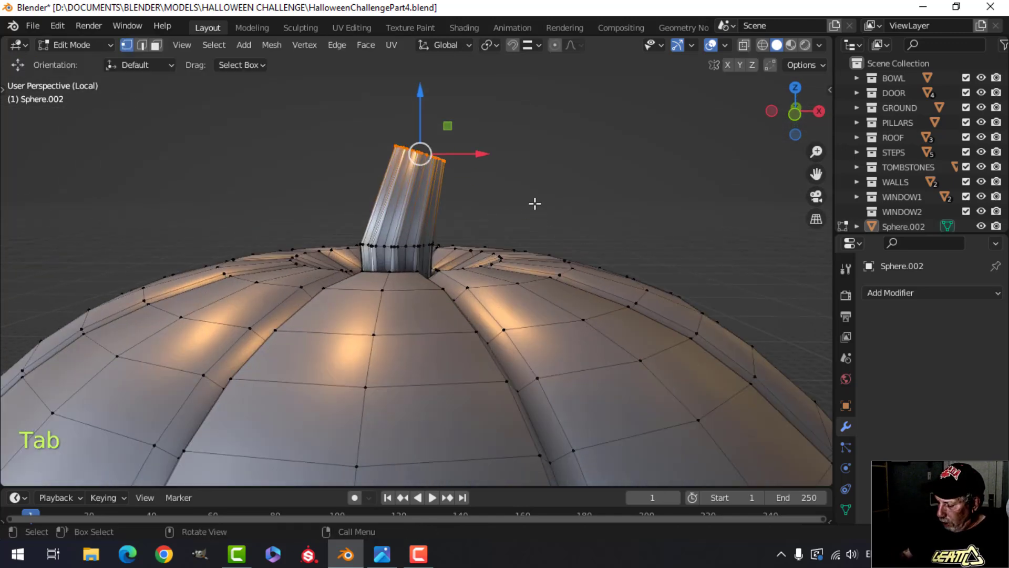
key(KP_1)
key(g)
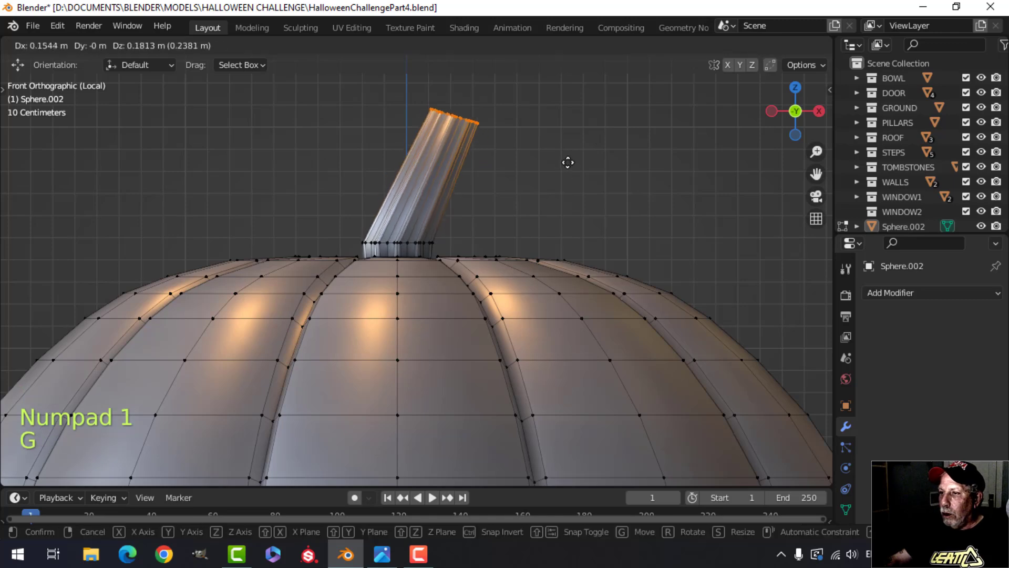
click(550, 155)
scroll(398, 245, up, 2)
key(alt+a)
Step: Select the edge loop near the stem's base, rotate it about 13.1°, and slide it up the stem
key(2)
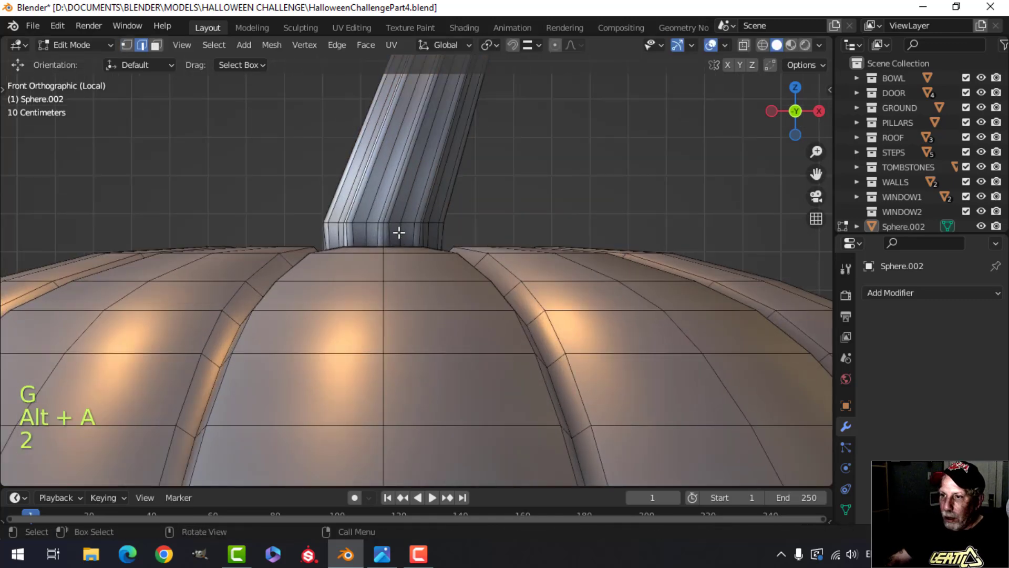
alt+shift+click(406, 221)
key(r)
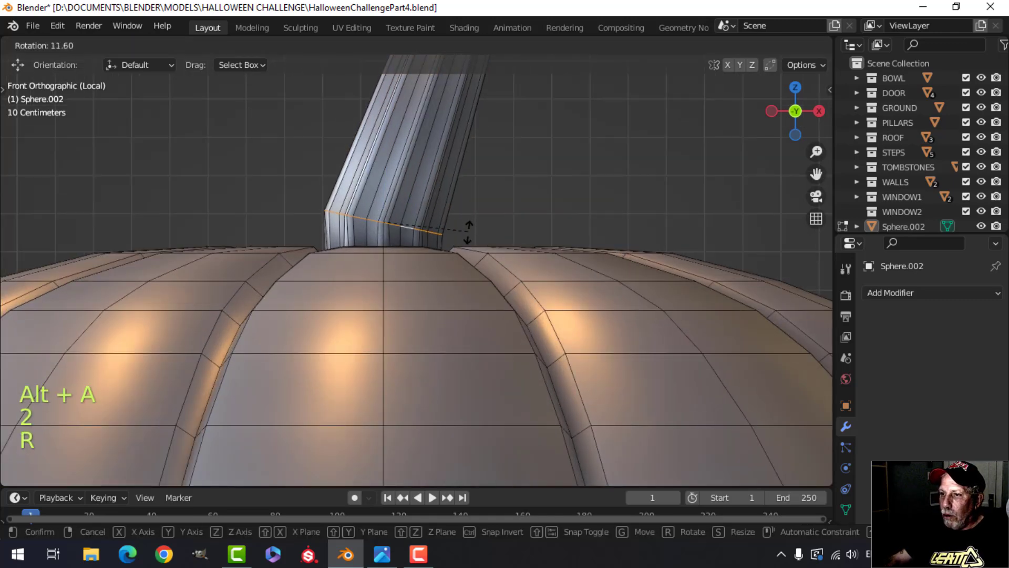
click(468, 234)
key(g)
key(g)
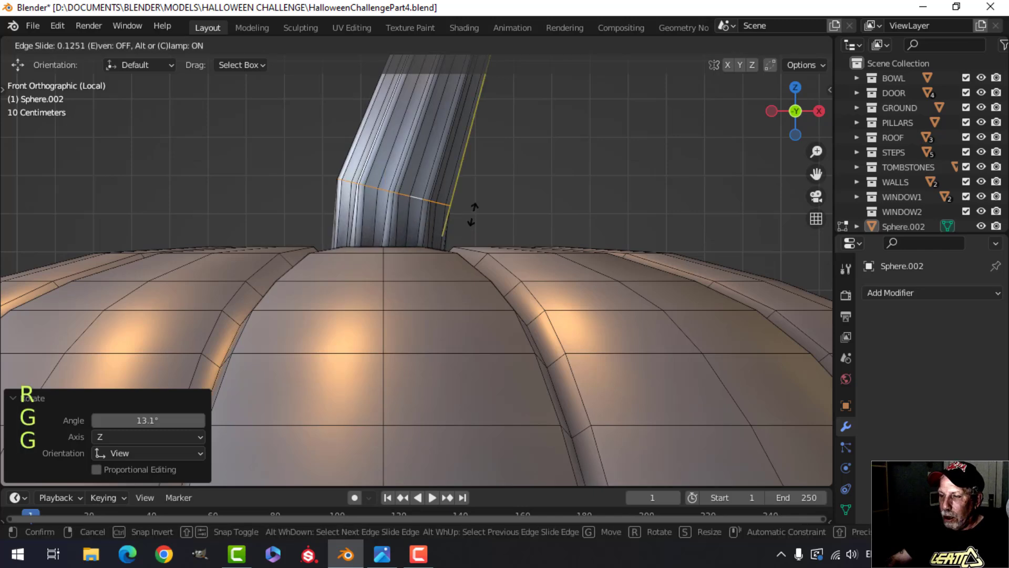
click(471, 219)
Step: Select the face loop around the stem's base and fatten it outward by about 0.03 m with Shrink/Fatten
middle_drag(477, 248, 413, 333)
key(alt+a)
key(3)
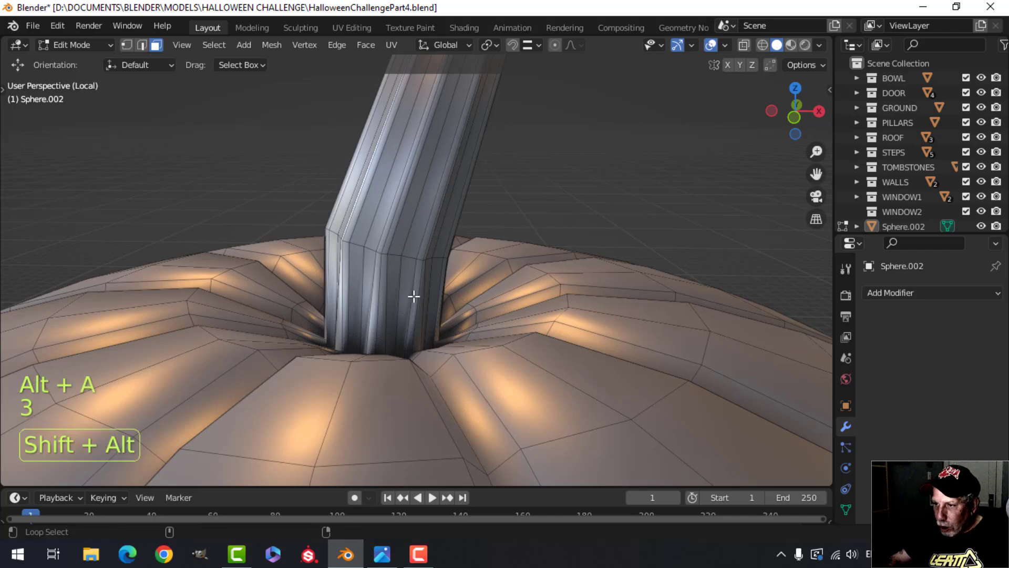
alt+shift+click(412, 295)
middle_drag(412, 296, 462, 331)
key(alt+s)
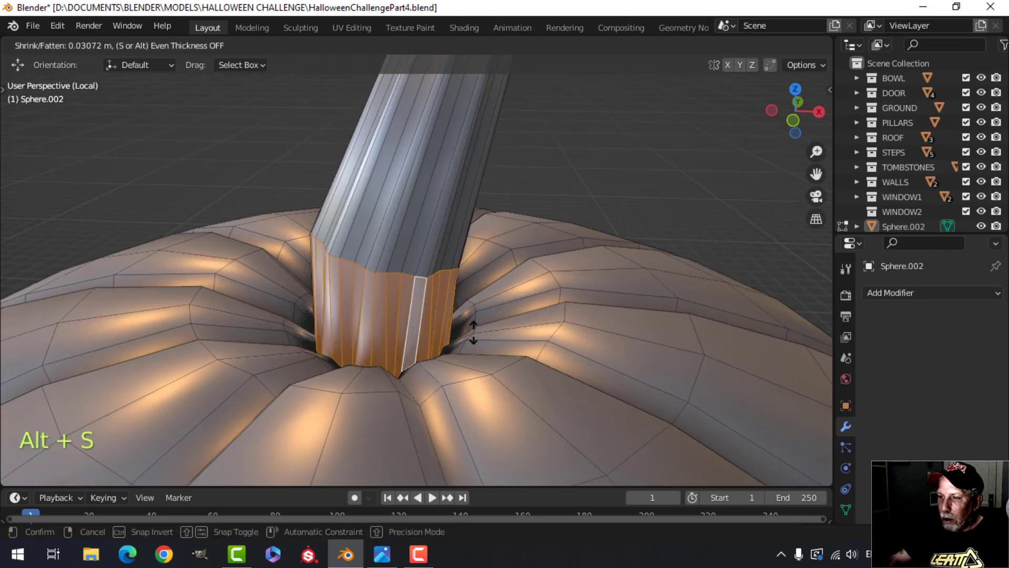
click(473, 327)
key(Tab)
scroll(463, 340, down, 3)
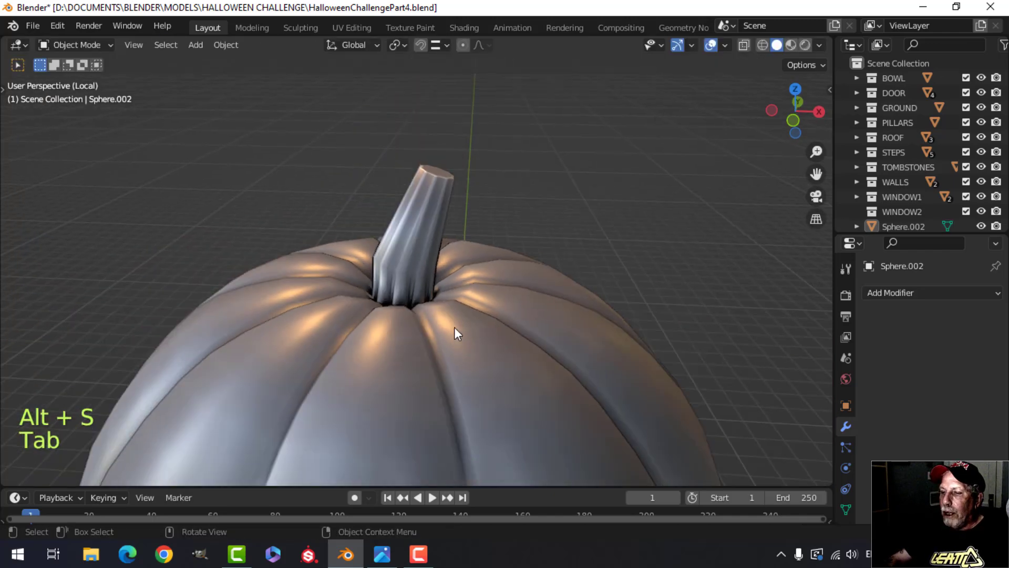
Step: Bevel the edge loop at the stem's bend with 2 segments and a width of about 0.06 m
key(Tab)
key(alt+a)
scroll(419, 300, up, 5)
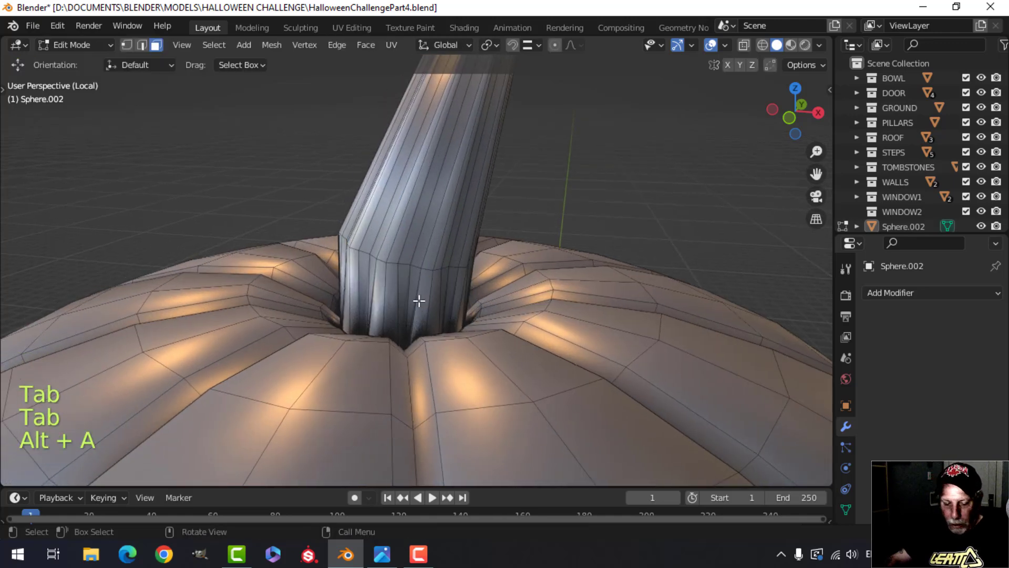
key(2)
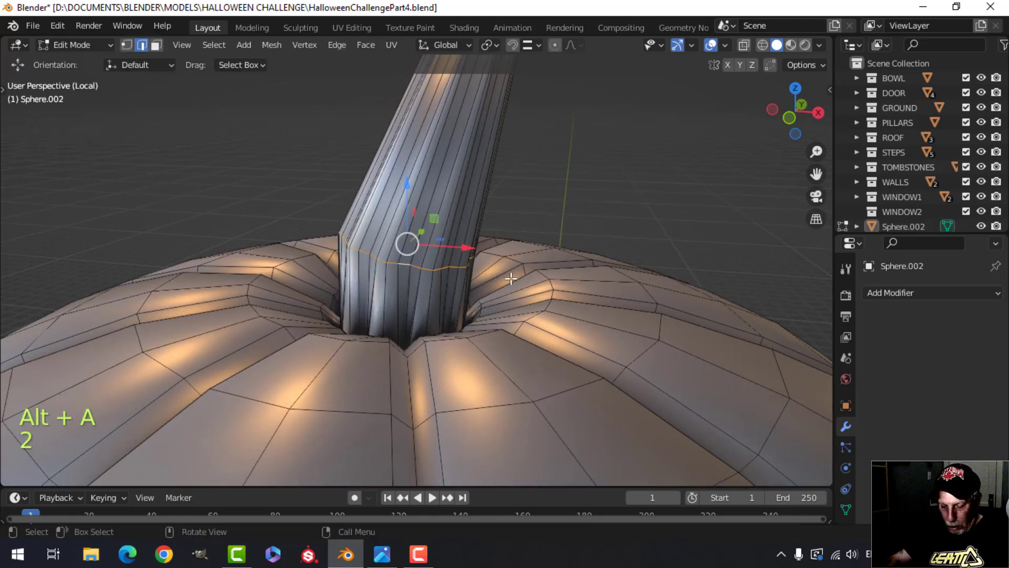
key(ctrl+b)
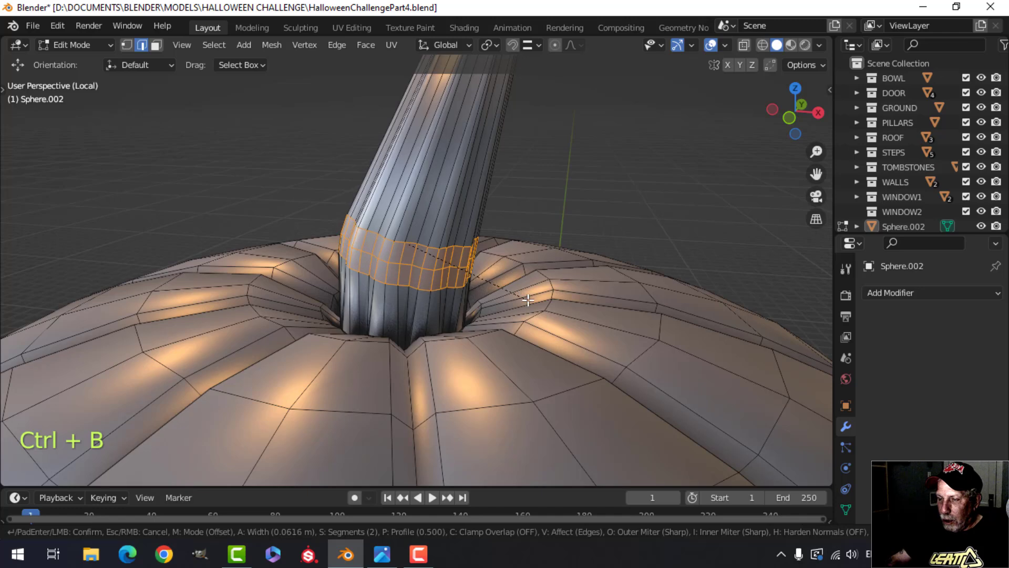
click(528, 299)
key(Tab)
scroll(484, 301, down, 8)
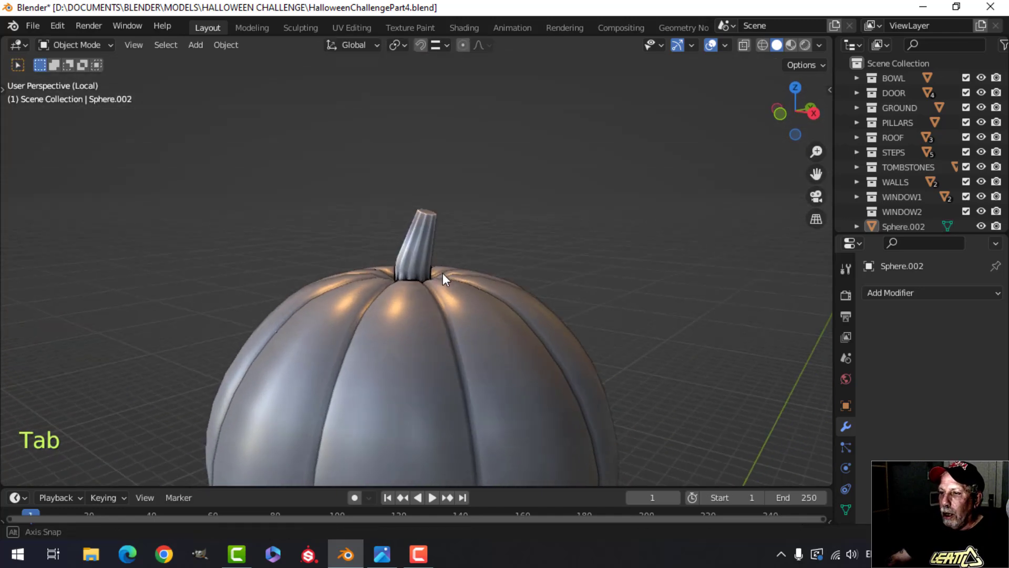
scroll(421, 305, up, 6)
Step: Examine the stem's top cap topology and its shading in Edit Mode and Object Mode
key(Tab)
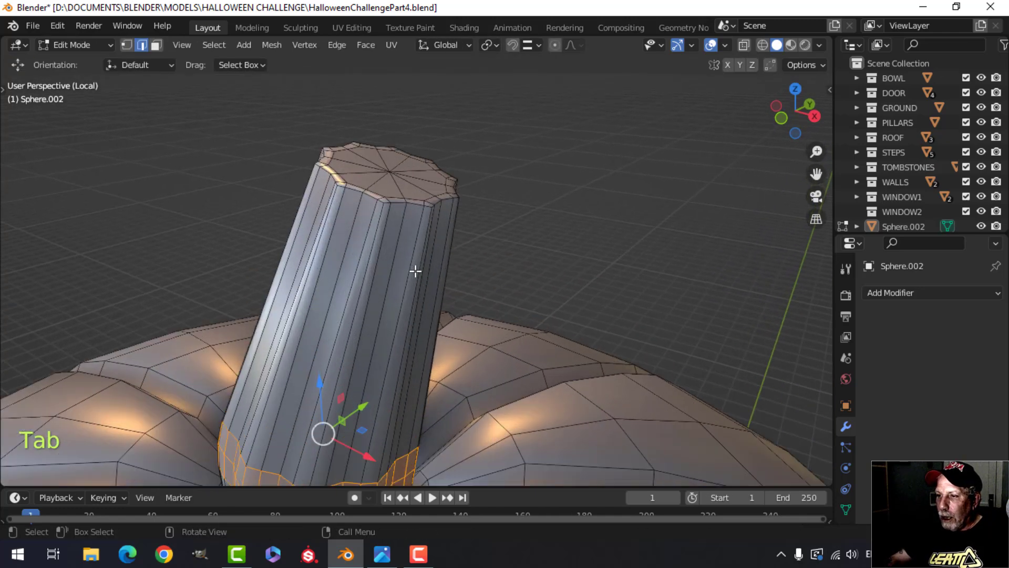
key(alt+a)
scroll(372, 287, up, 2)
scroll(368, 288, down, 8)
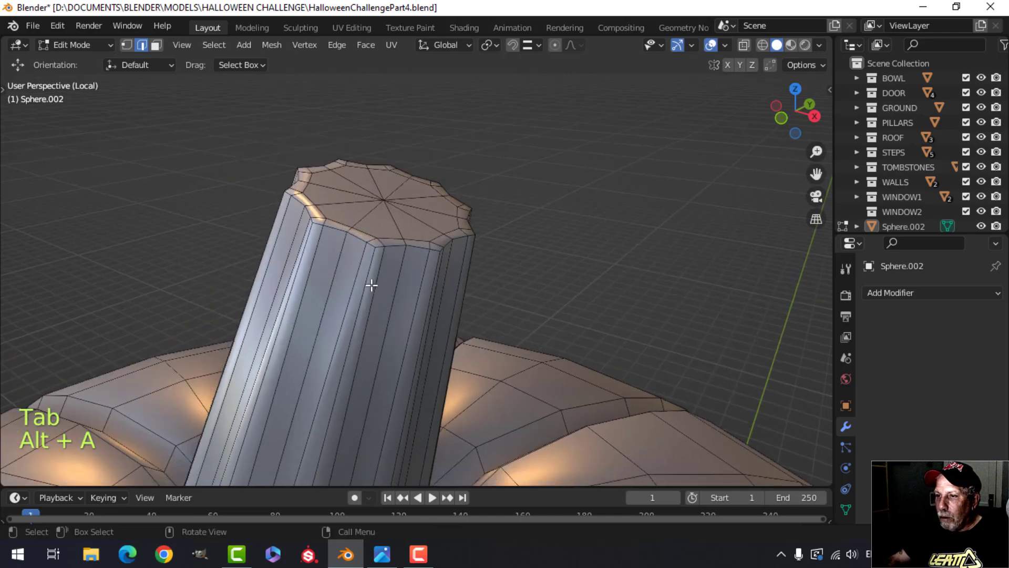
key(Tab)
key(alt+a)
scroll(368, 297, up, 7)
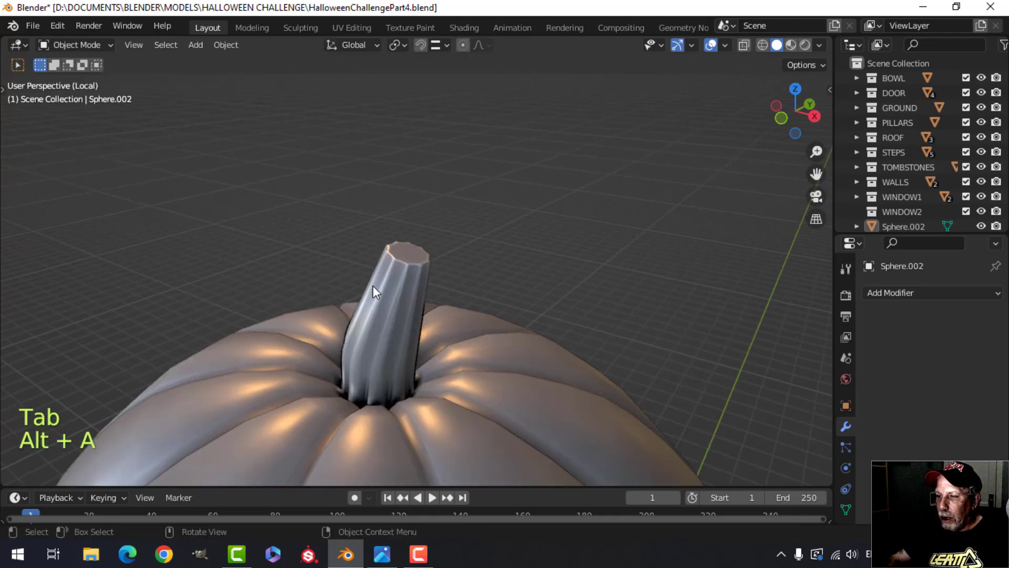
shift+middle_drag(374, 287, 369, 342)
Step: Select the centre vertex of the stem's cap, expand the selection once, and delete those vertices
key(Tab)
scroll(358, 300, up, 3)
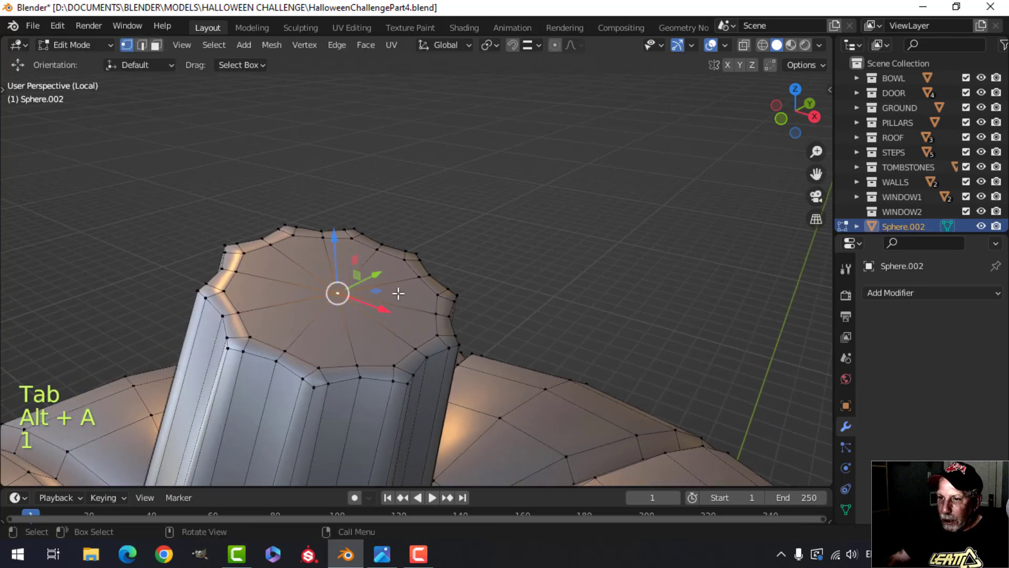
key(ctrl+KP_Add)
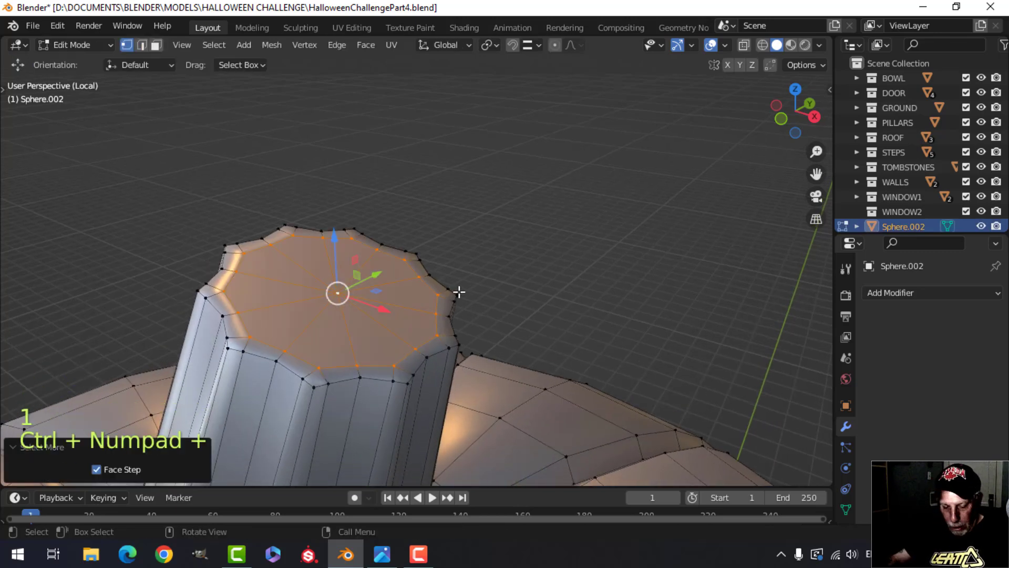
key(x)
click(460, 294)
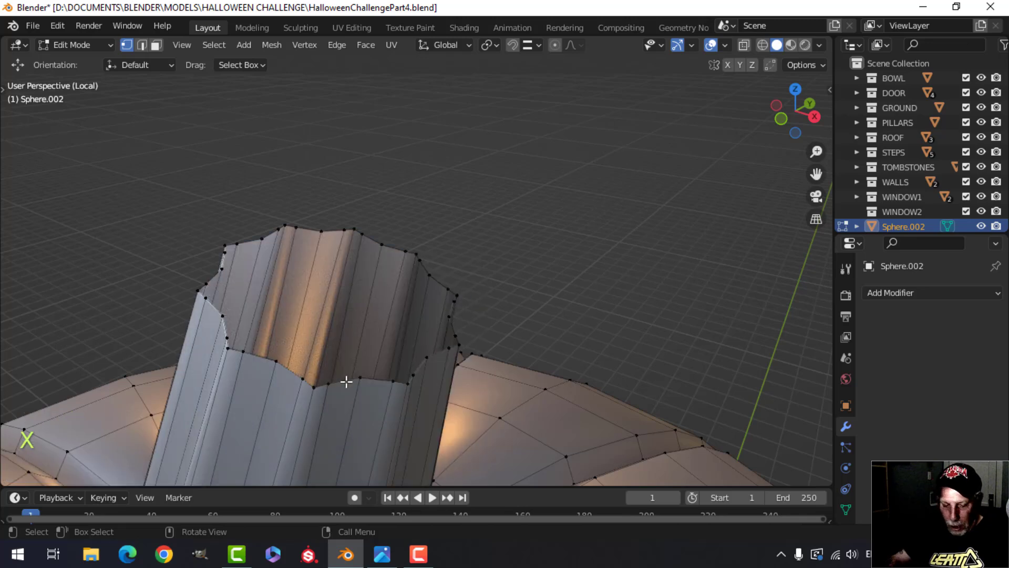
Step: Fill the stem's open top rim with a single face and inset it by about 0.004 m
key(f)
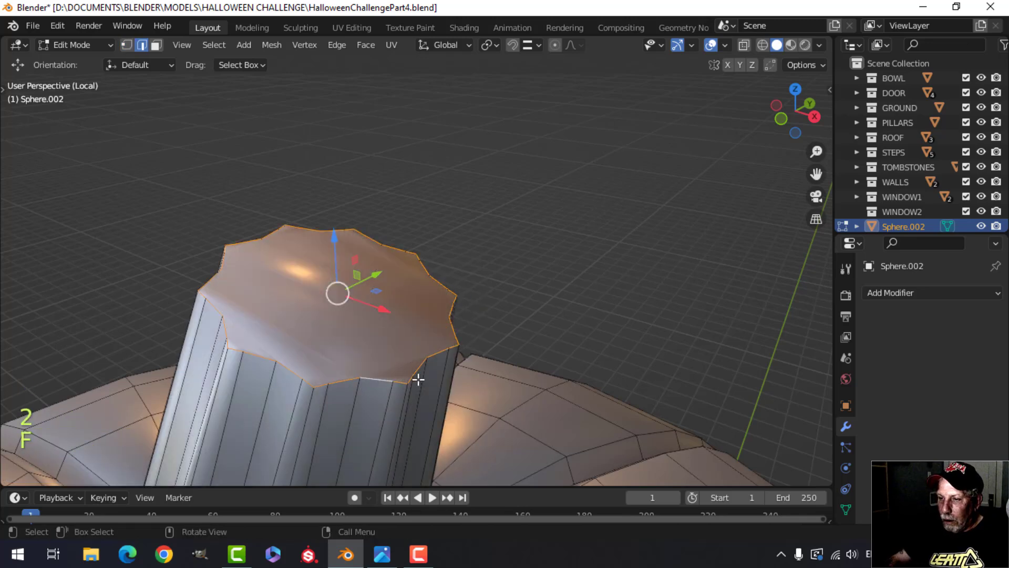
key(i)
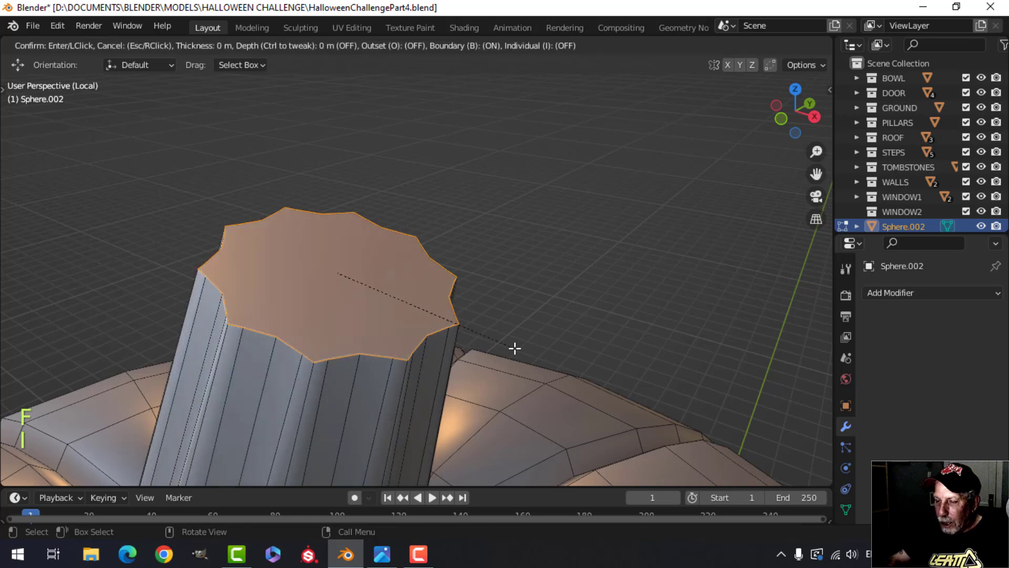
click(470, 341)
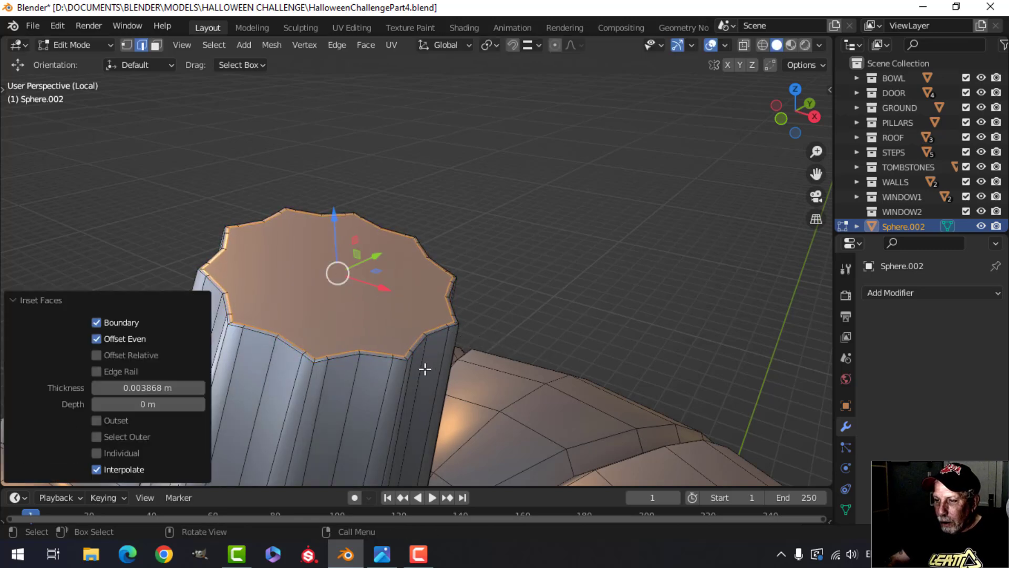
key(Tab)
scroll(415, 369, down, 6)
key(alt+a)
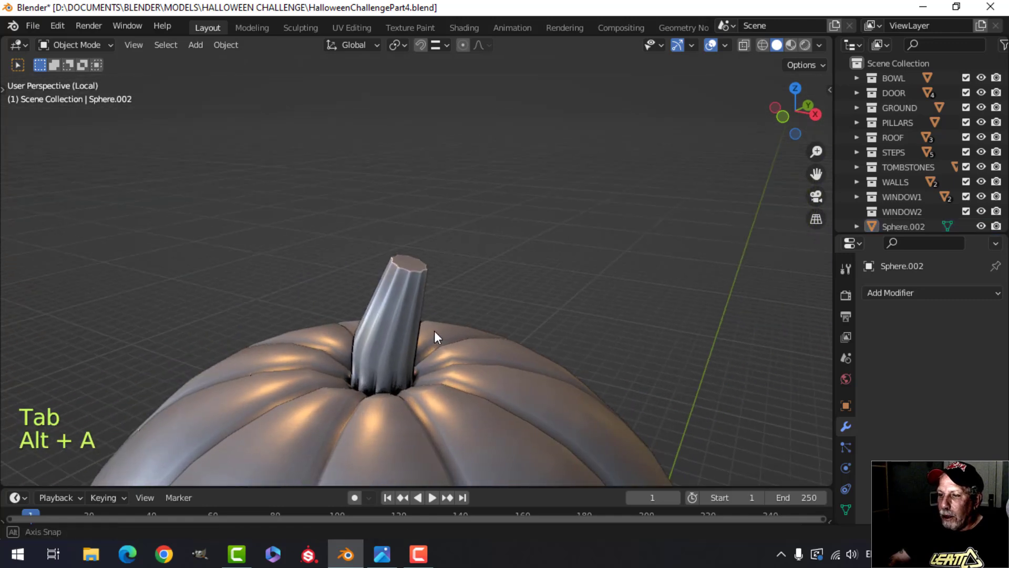
scroll(405, 378, down, 7)
mouse_move(434, 330)
middle_down()
mouse_move(406, 377)
mouse_move(431, 263)
mouse_move(435, 329)
middle_up()
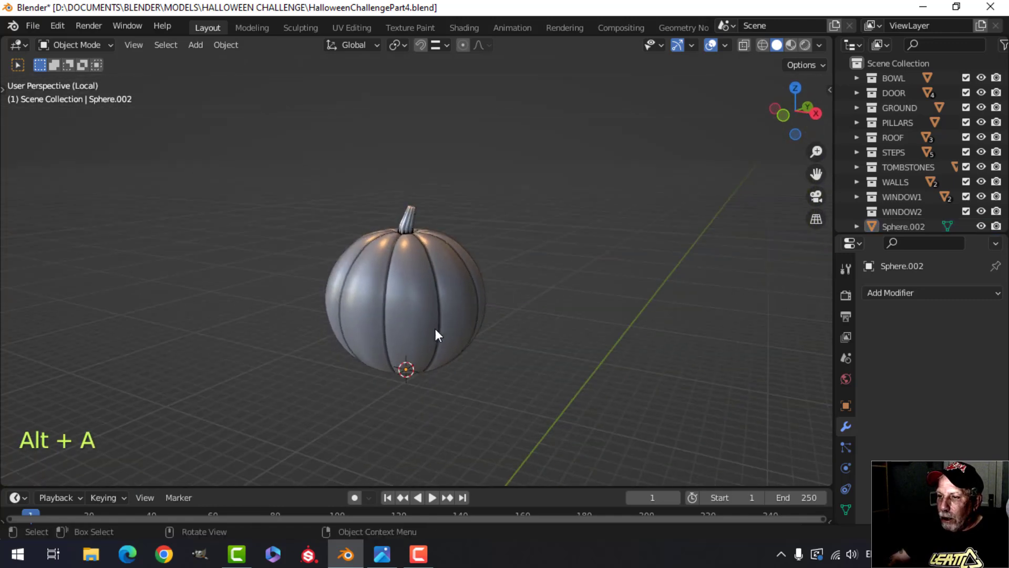
Step: Exit local view, select the pumpkin's whole mesh in Edit Mode, and move it roughly 6 m along negative X on the landing
click(434, 334)
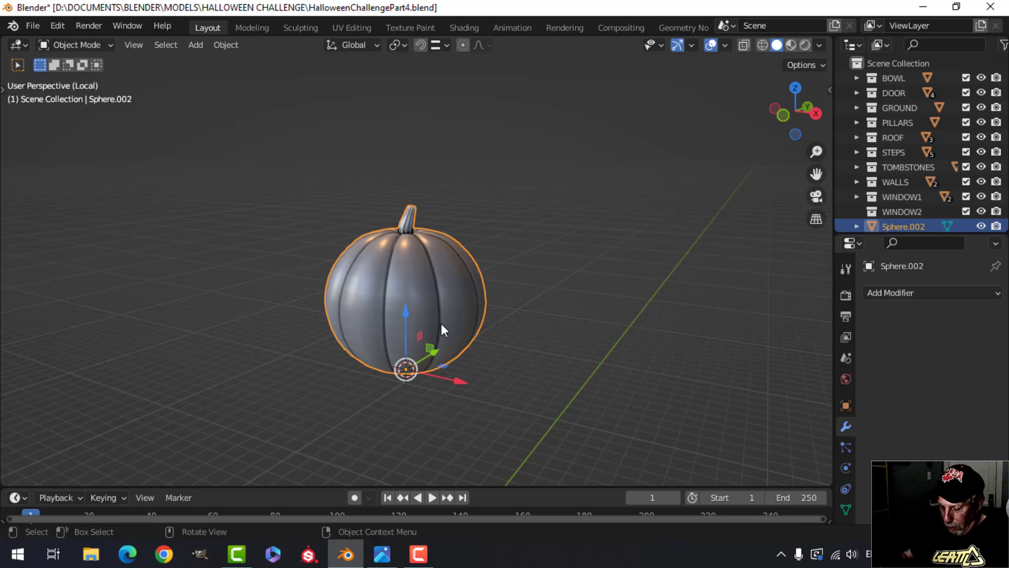
key(KP_Divide)
key(Tab)
key(a)
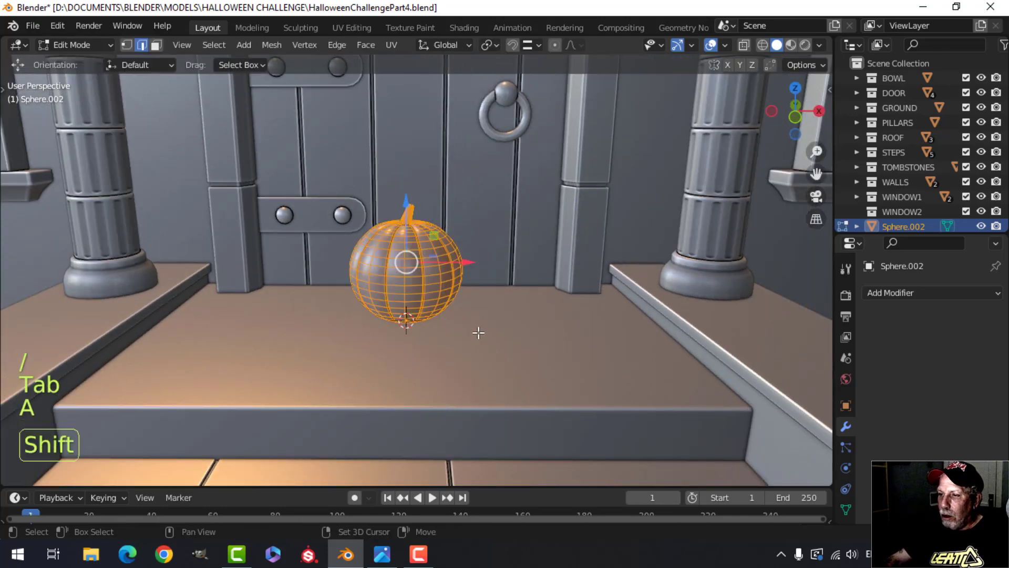
shift+middle_drag(478, 332, 490, 317)
key(KP_1)
key(g)
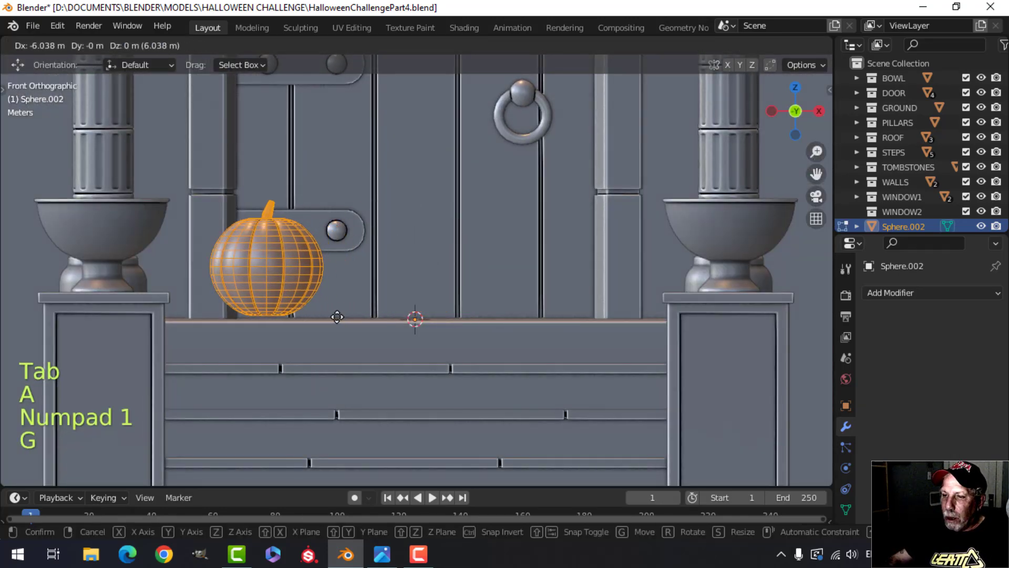
click(318, 326)
Step: Move the pumpkin along Y closer to the door and shift it about 0.362 m along X
middle_drag(307, 277, 267, 358)
shift+middle_drag(316, 284, 338, 401)
drag(355, 311, 367, 306)
middle_drag(371, 397, 449, 374)
drag(434, 372, 449, 373)
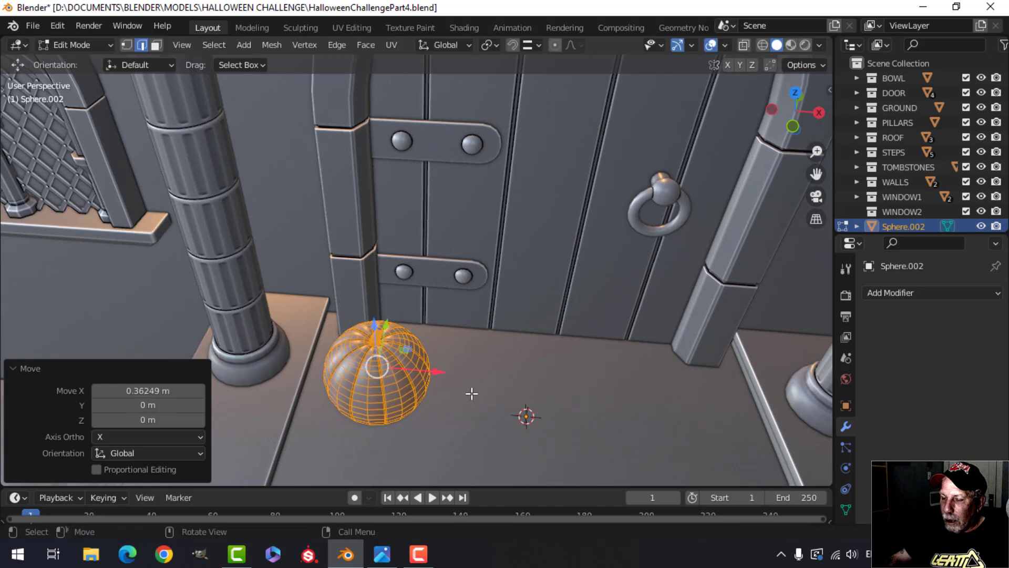
middle_drag(471, 392, 433, 359)
scroll(433, 380, down, 2)
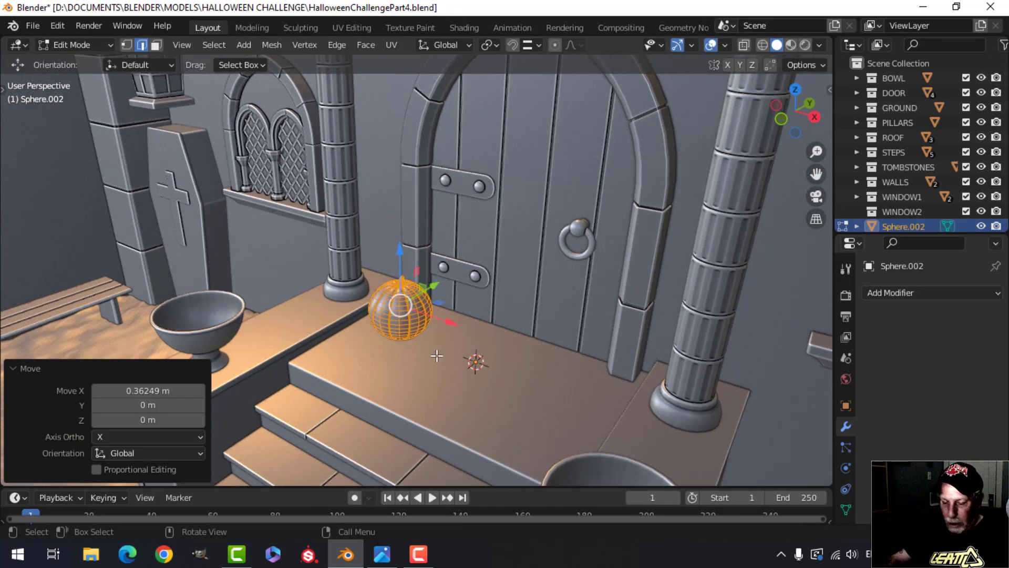
Step: Duplicate the pumpkin mesh about -4.647 m along Y and scale the copy to about 0.574
key(shift+d)
key(y)
click(393, 320)
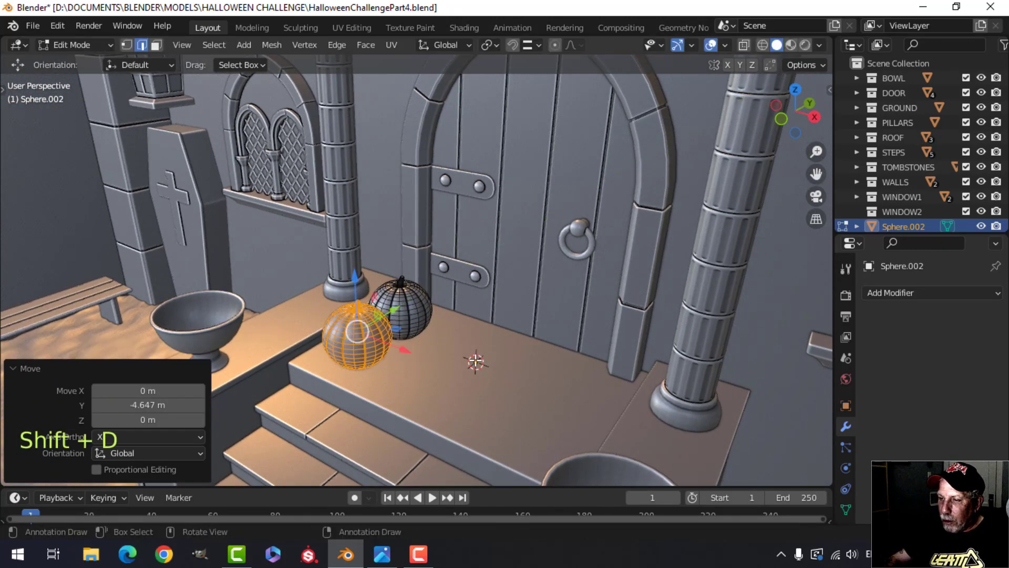
key(s)
click(422, 357)
Step: Rest the small pumpkin on the landing by moving it about -1.686 m in X and -0.981 m in Z, and rotate it around Z
key(KP_1)
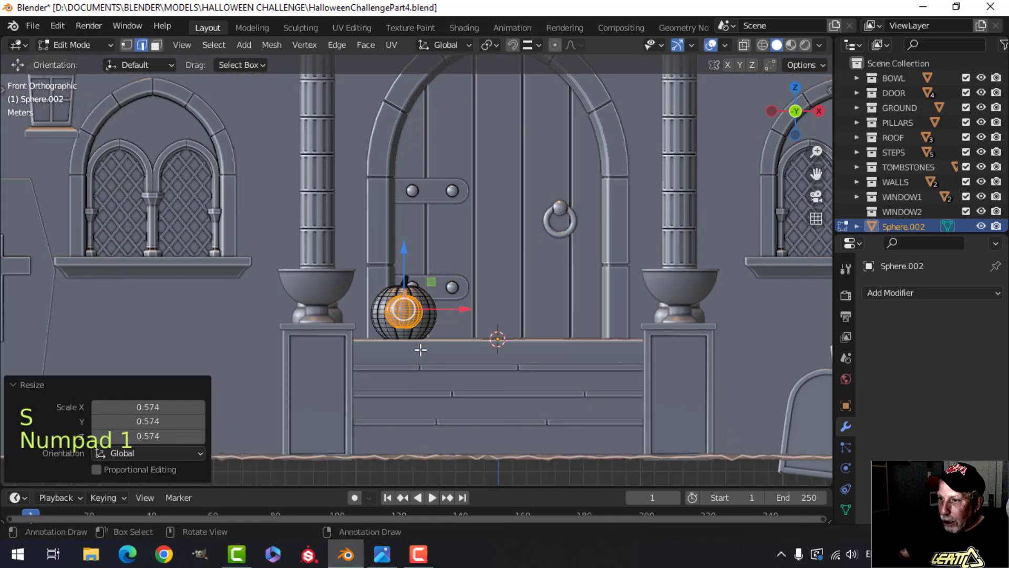
scroll(421, 362, up, 3)
key(g)
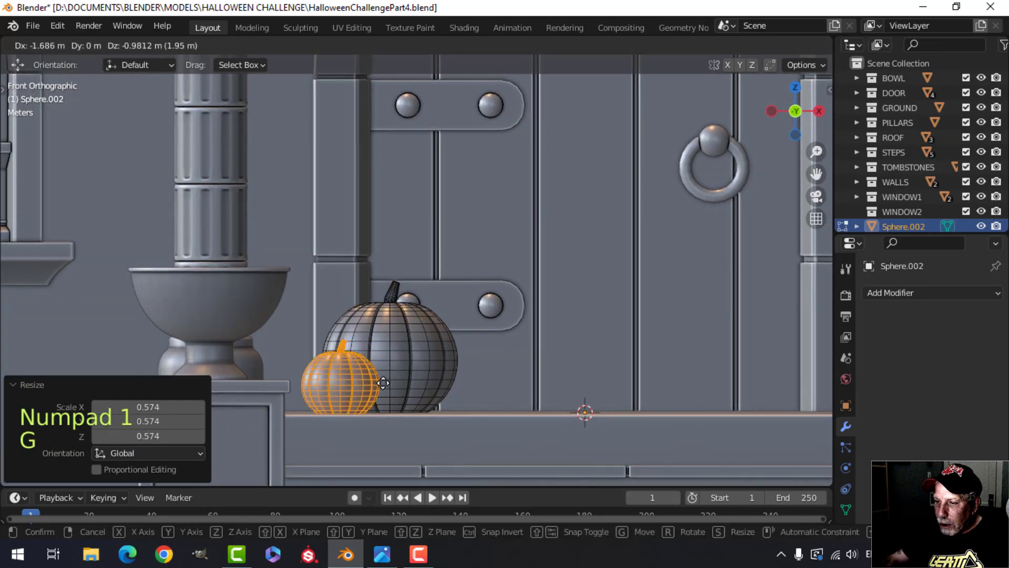
click(383, 383)
key(r)
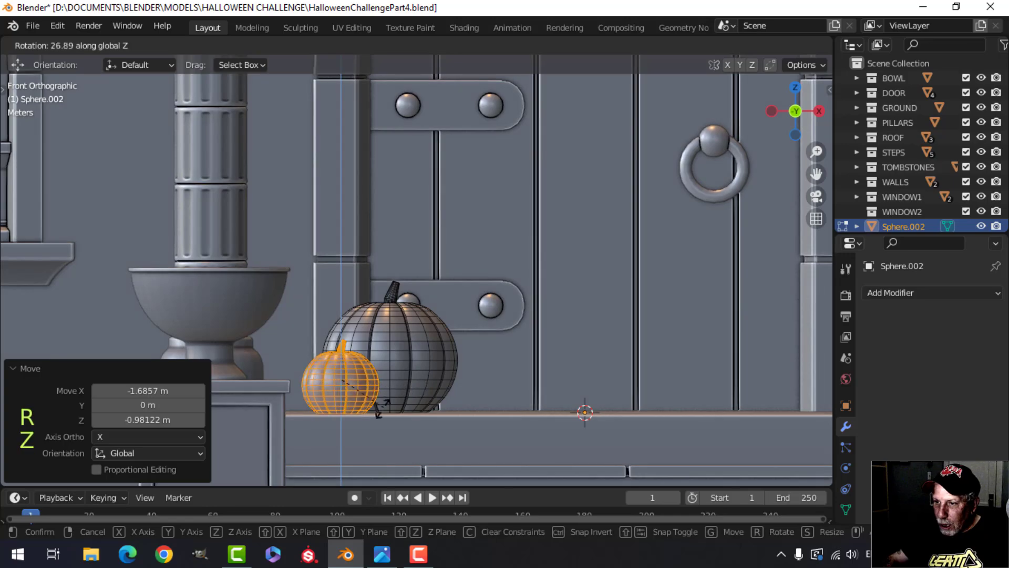
click(306, 424)
Step: Adjust the small pumpkin's position along Y beside the larger one, return to Object Mode, and clear the selection
middle_drag(403, 397, 379, 403)
drag(366, 323, 380, 316)
middle_drag(389, 344, 503, 333)
key(Tab)
scroll(449, 390, down, 4)
key(alt+a)
scroll(499, 335, up, 3)
scroll(489, 350, down, 2)
scroll(409, 349, down, 2)
scroll(425, 370, up, 3)
scroll(415, 367, down, 2)
scroll(435, 354, up, 2)
scroll(452, 345, down, 2)
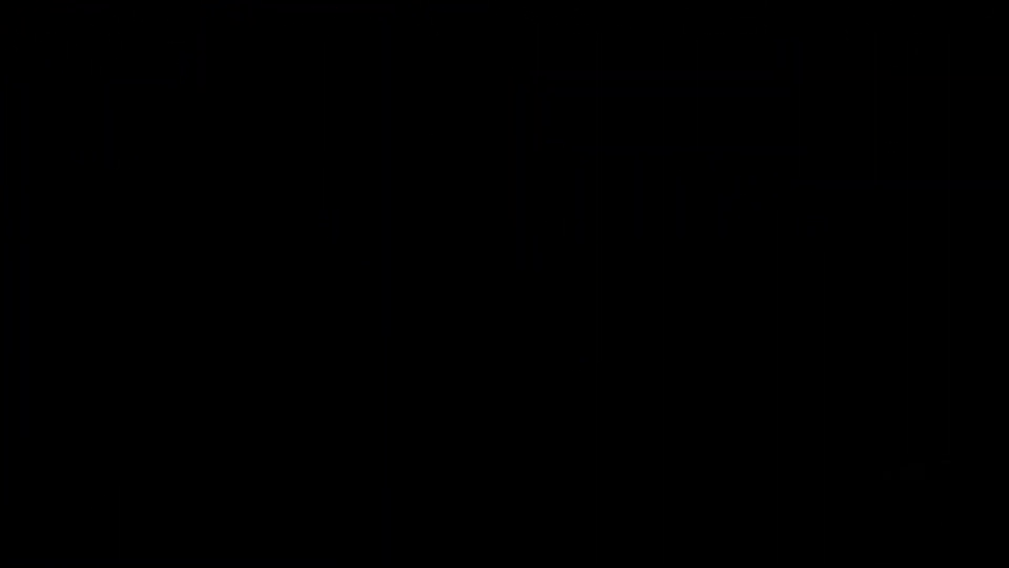